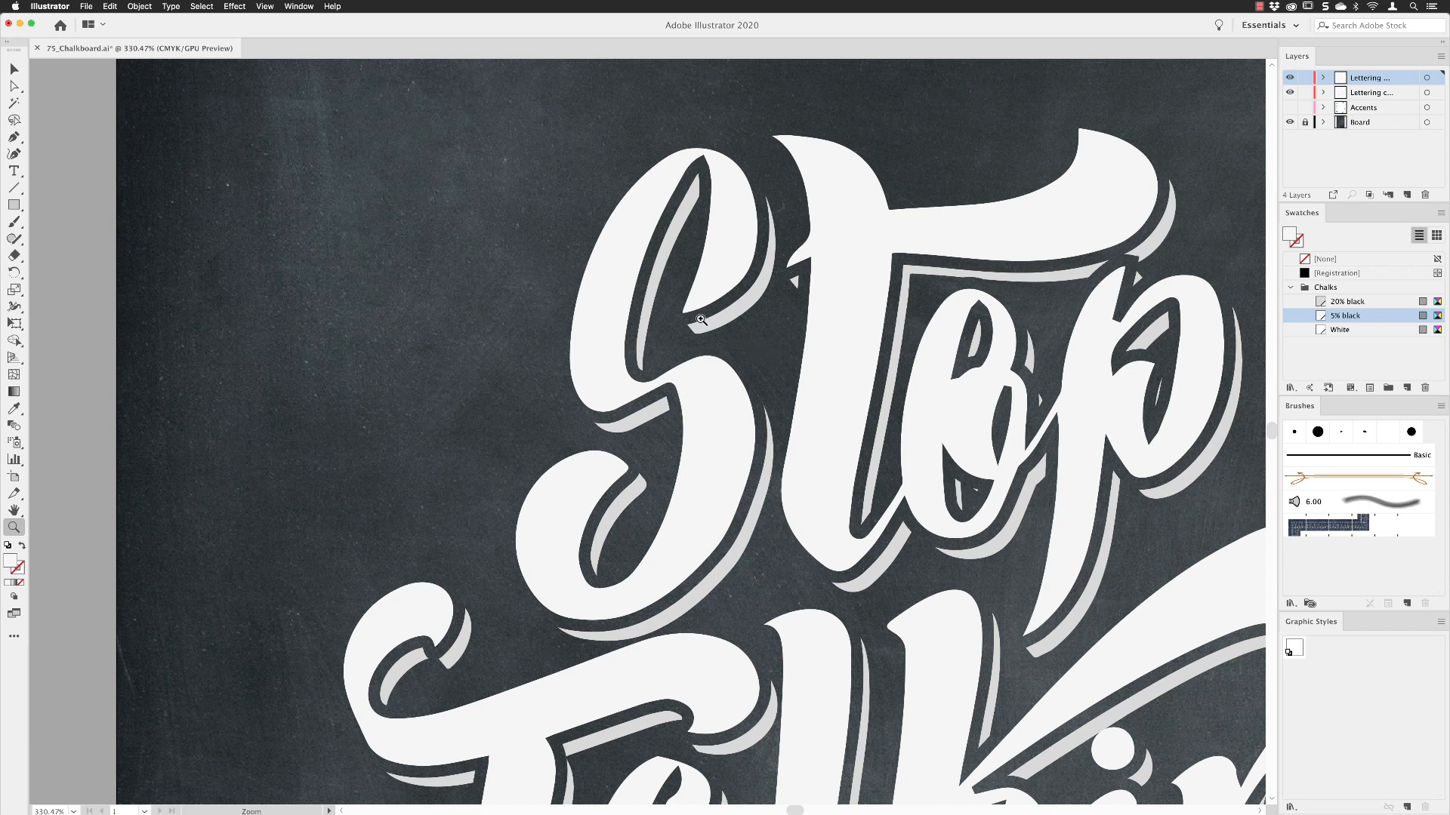
Step: Examine what the two visible lettering layers contain by hiding and showing them
left_click(14, 69)
left_click(1290, 79)
left_click(1291, 79)
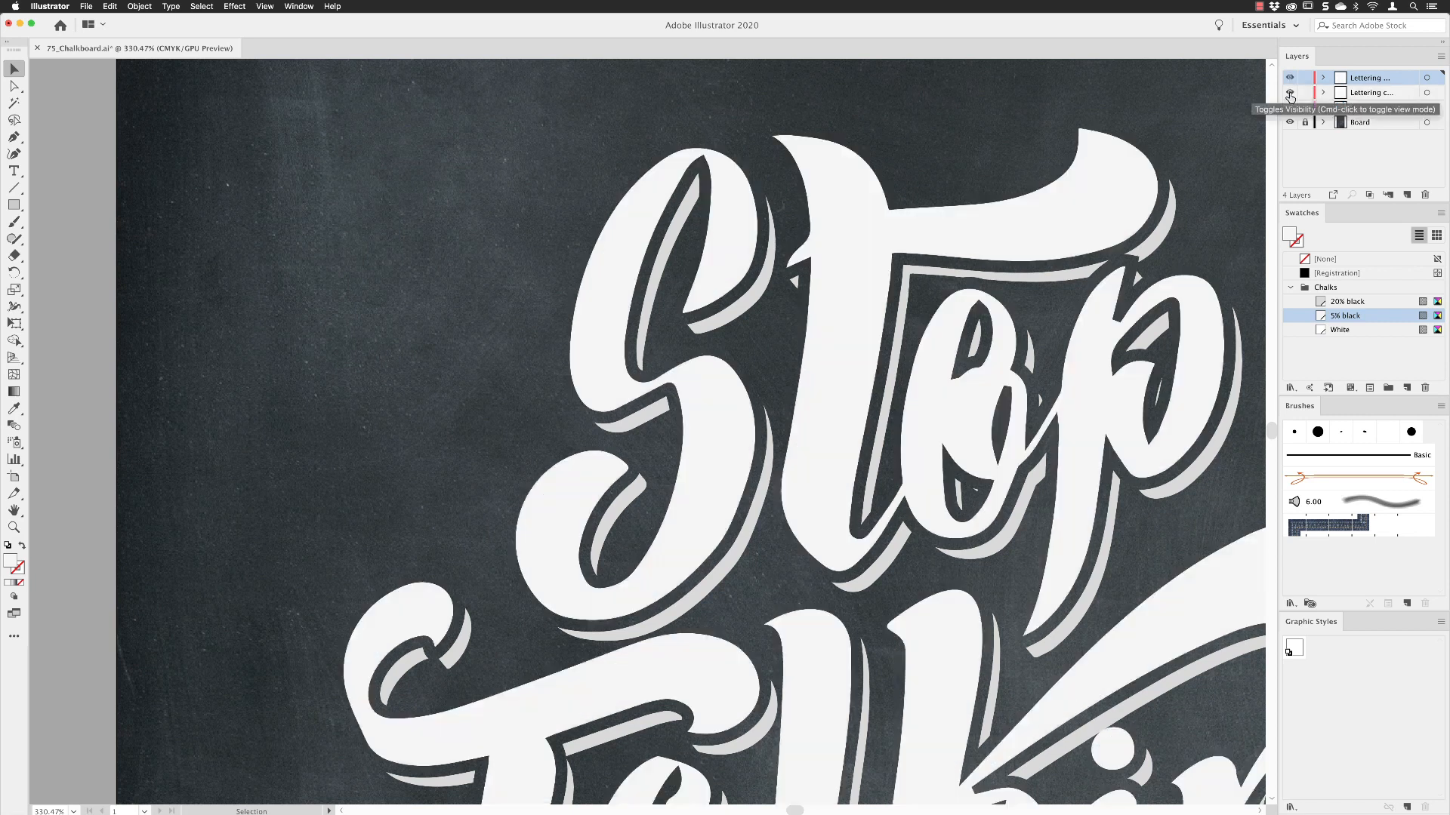
left_click(1290, 94)
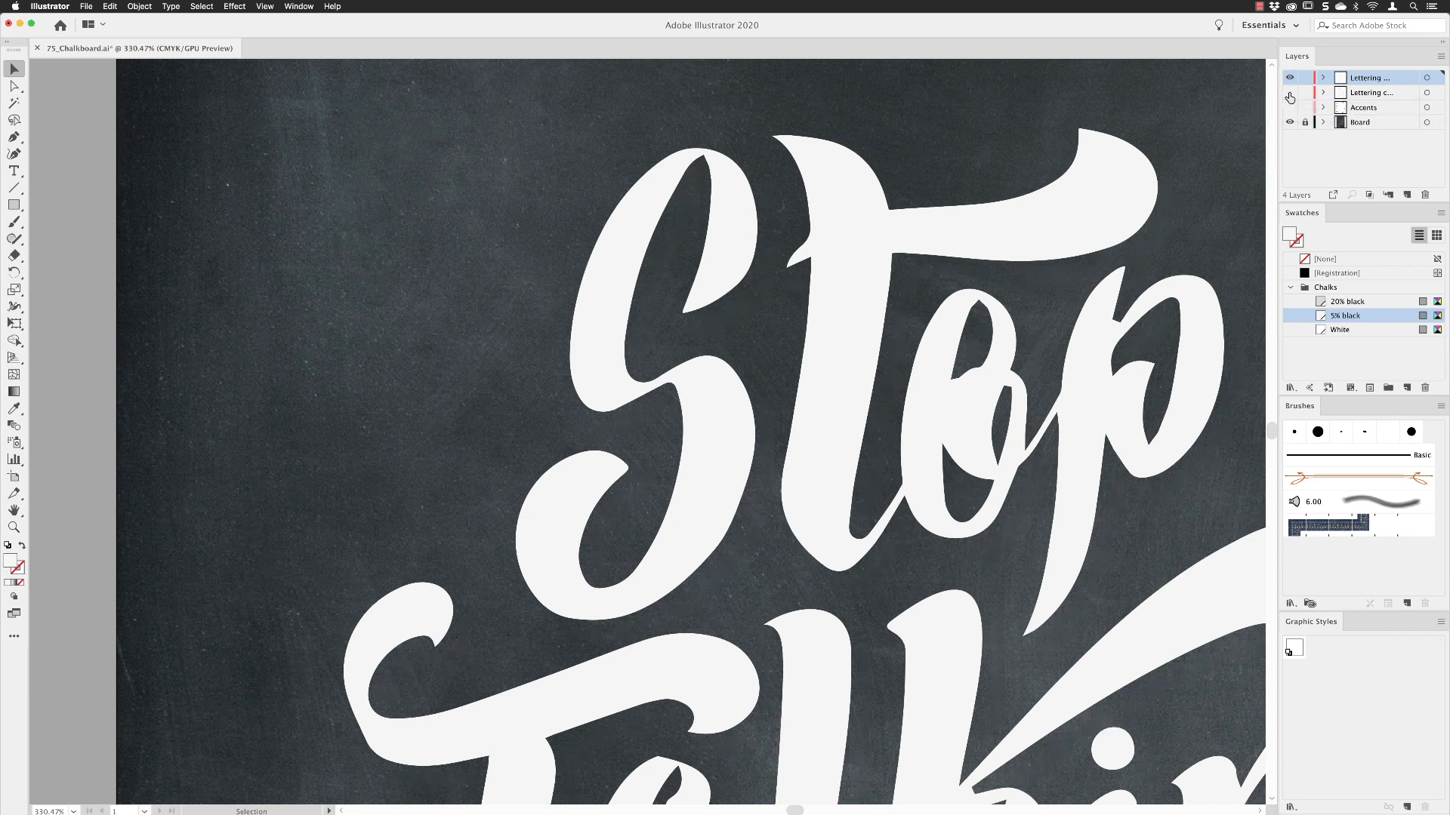
left_click(1291, 94)
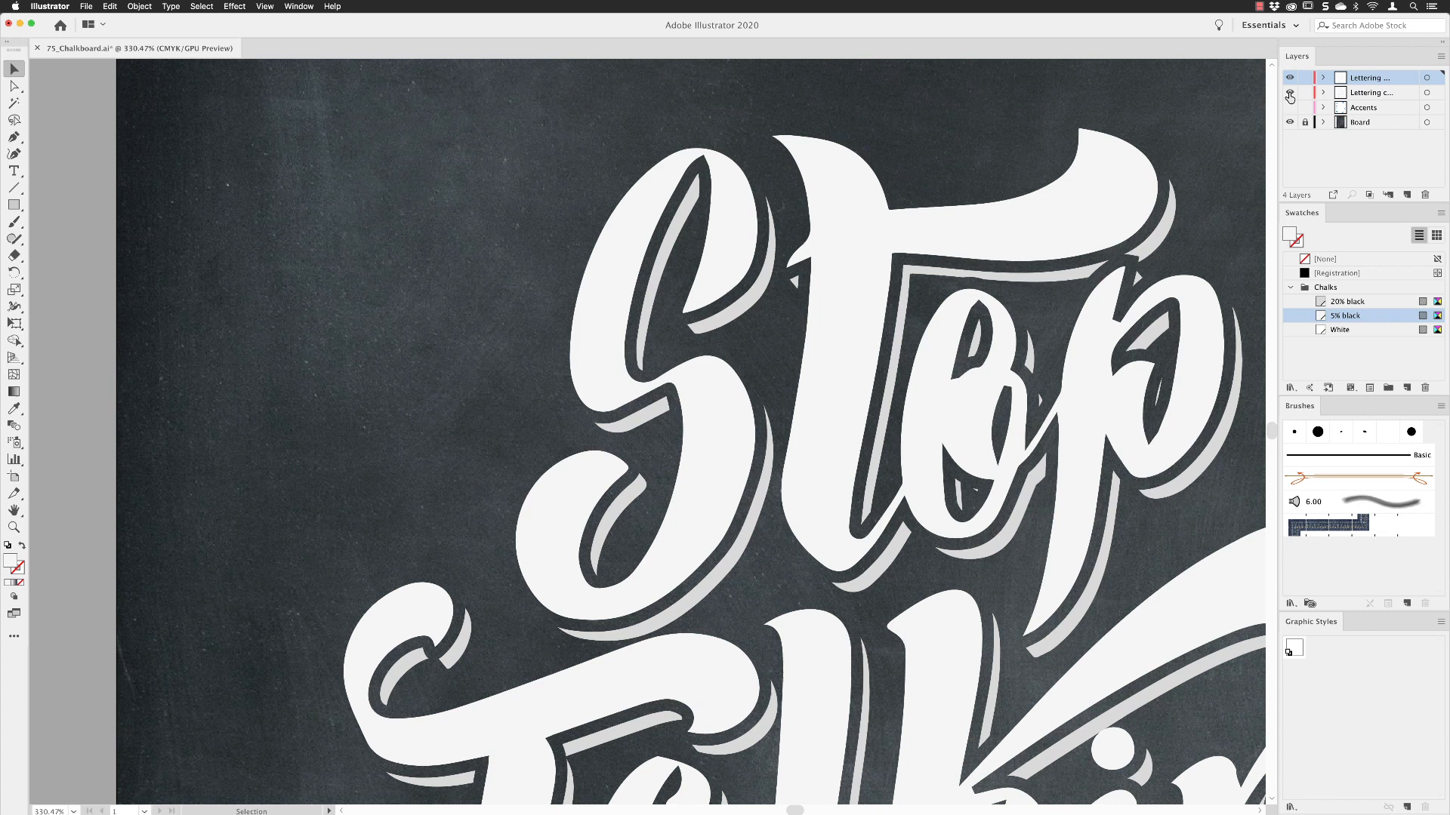
Step: Select the white letter S of "Stop" and display its appearance attributes beside it
left_click(605, 296)
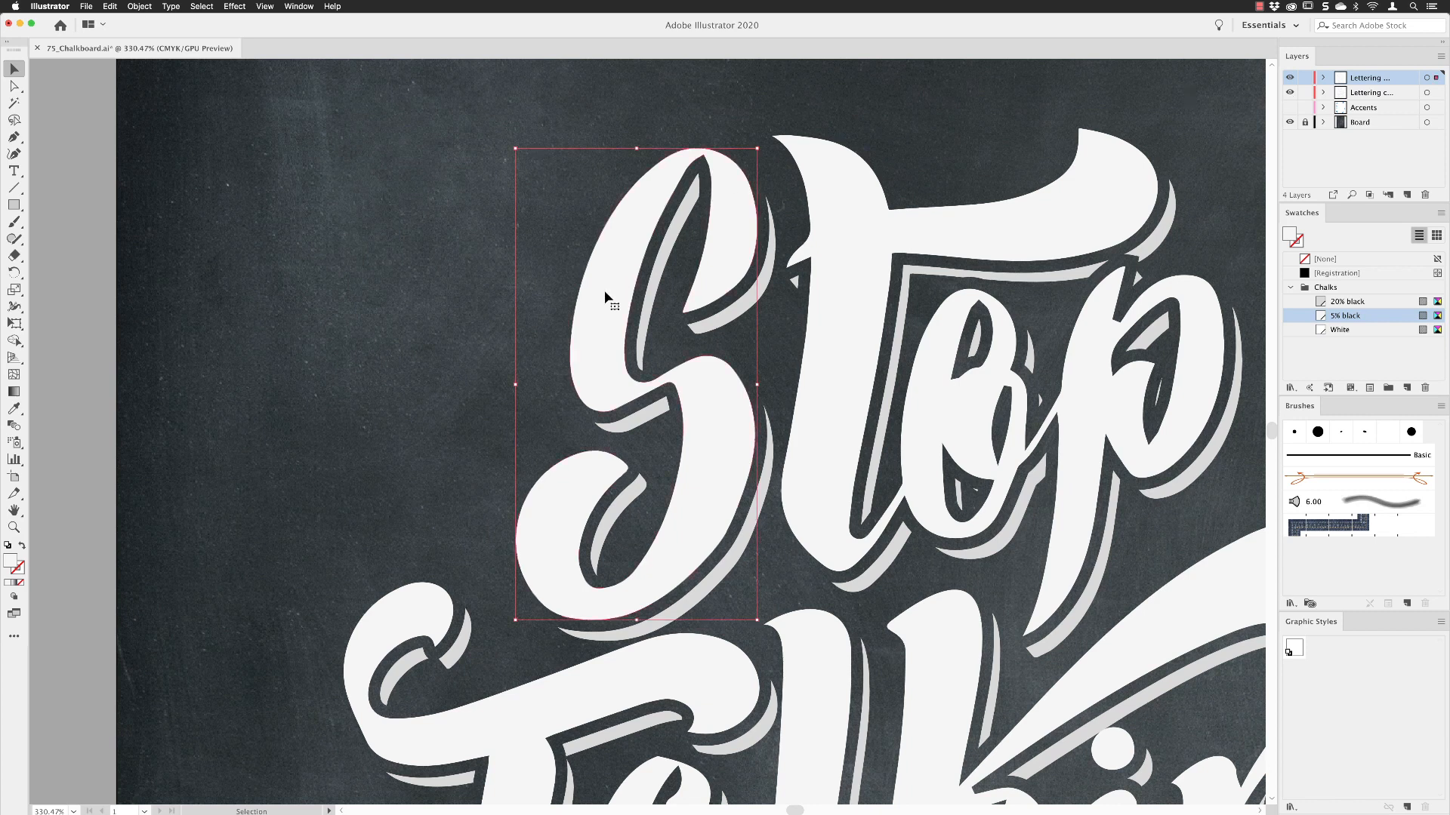
key("space")
left_click_drag(602, 285, 589, 285)
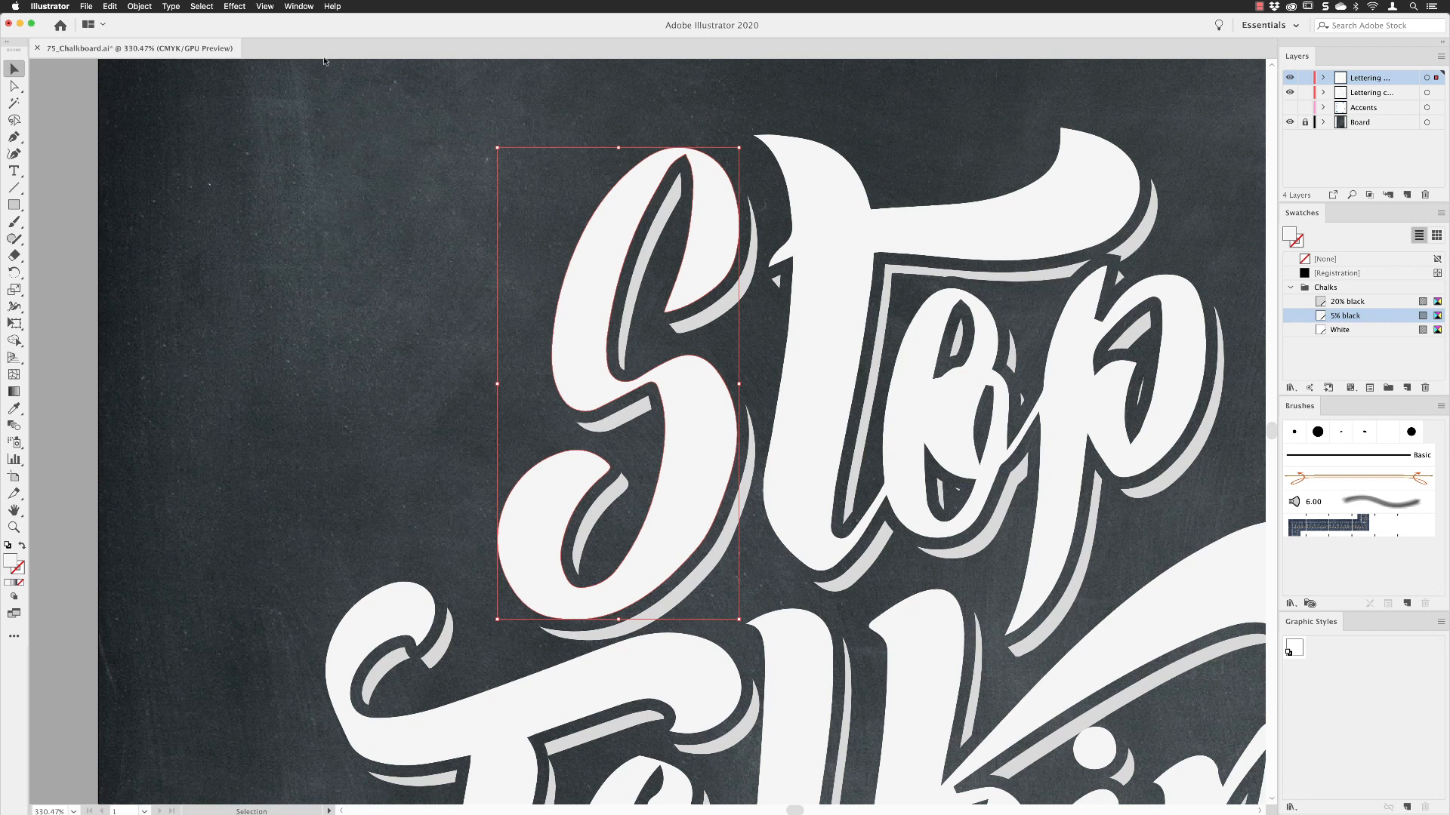
left_click(299, 6)
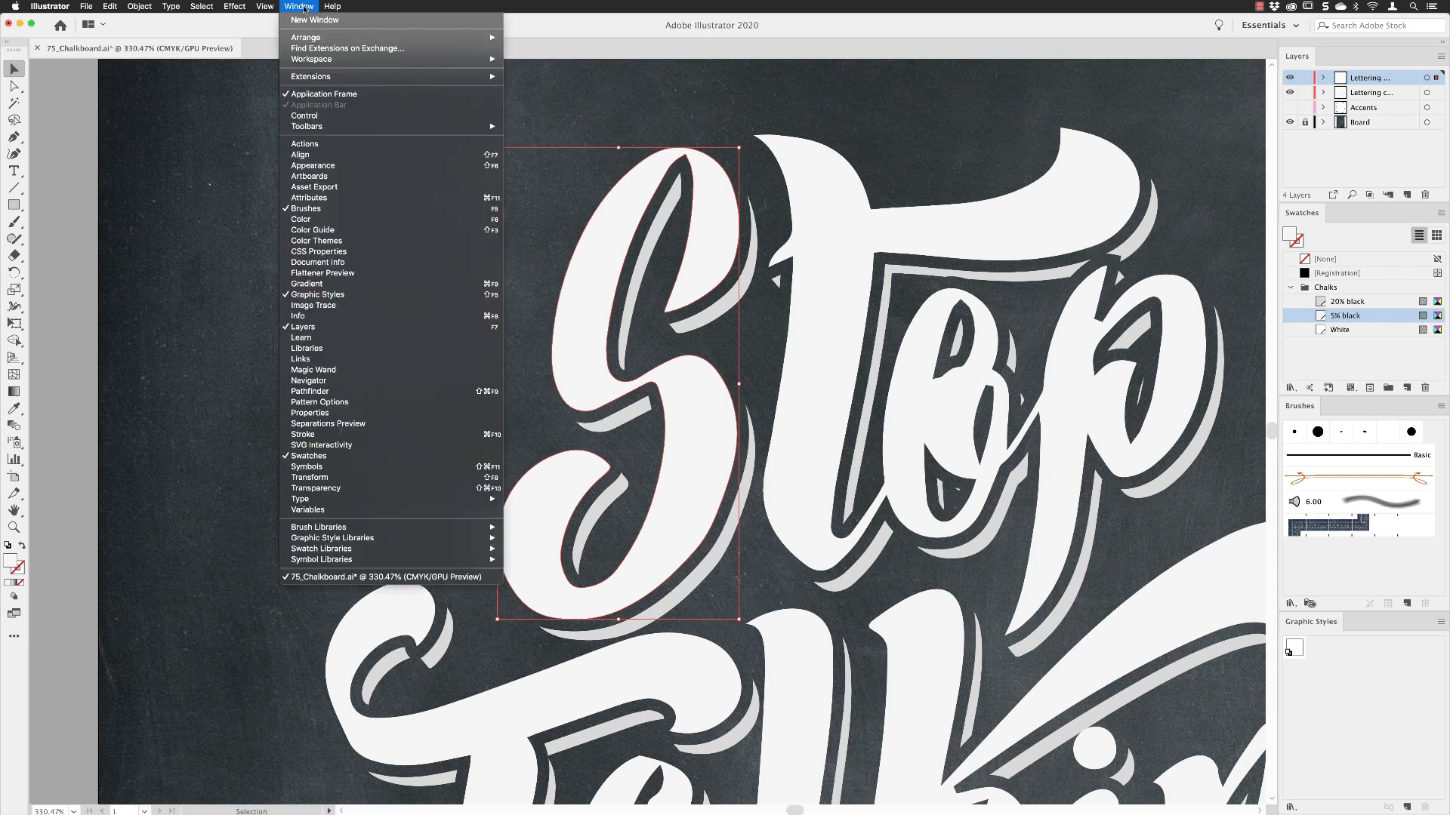
left_click(337, 173)
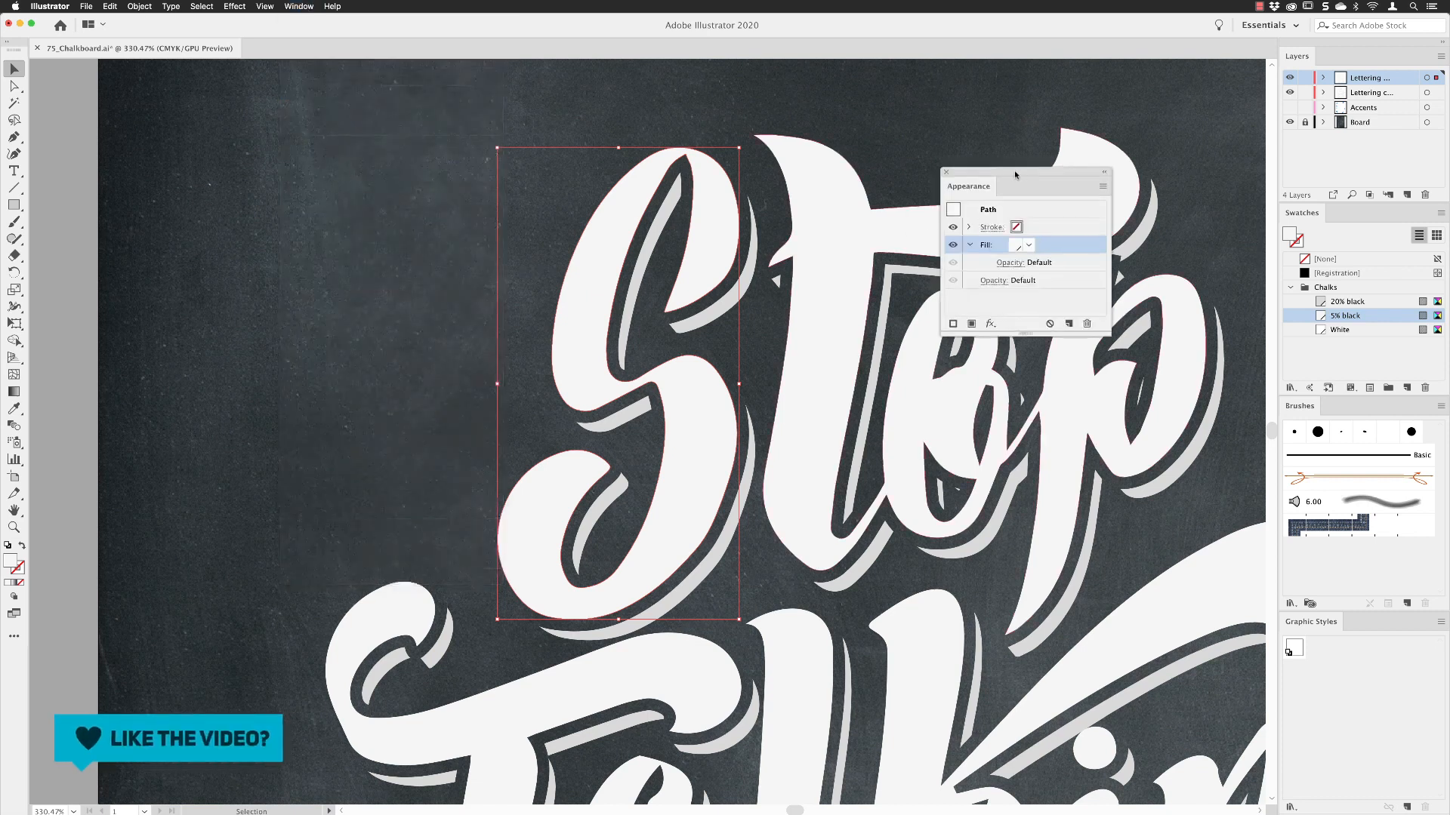
left_click_drag(1014, 174, 934, 206)
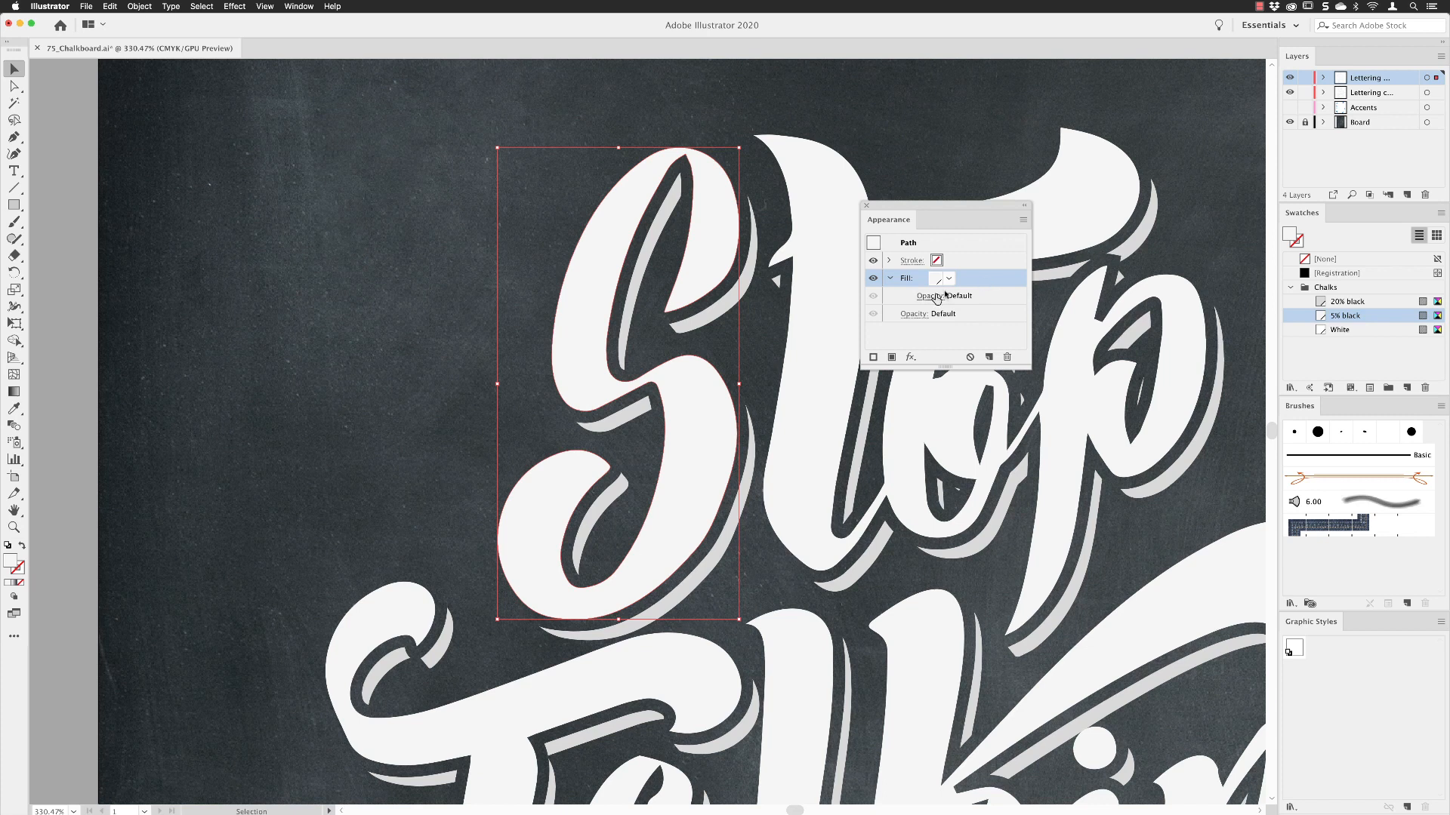
Step: Add a Scribble effect with a live preview to the fill of the letter S
left_click(910, 357)
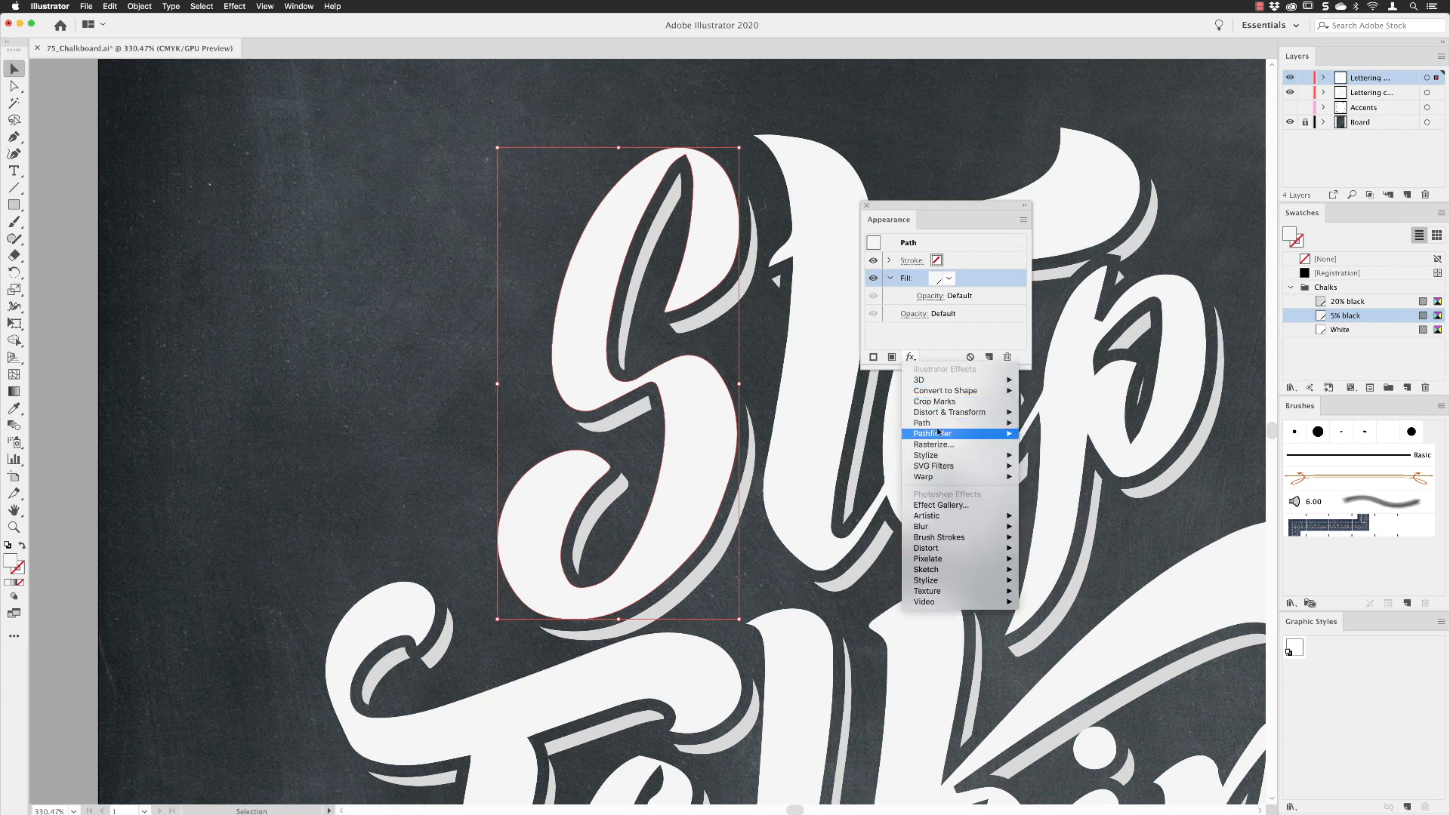
mouse_move(974, 455)
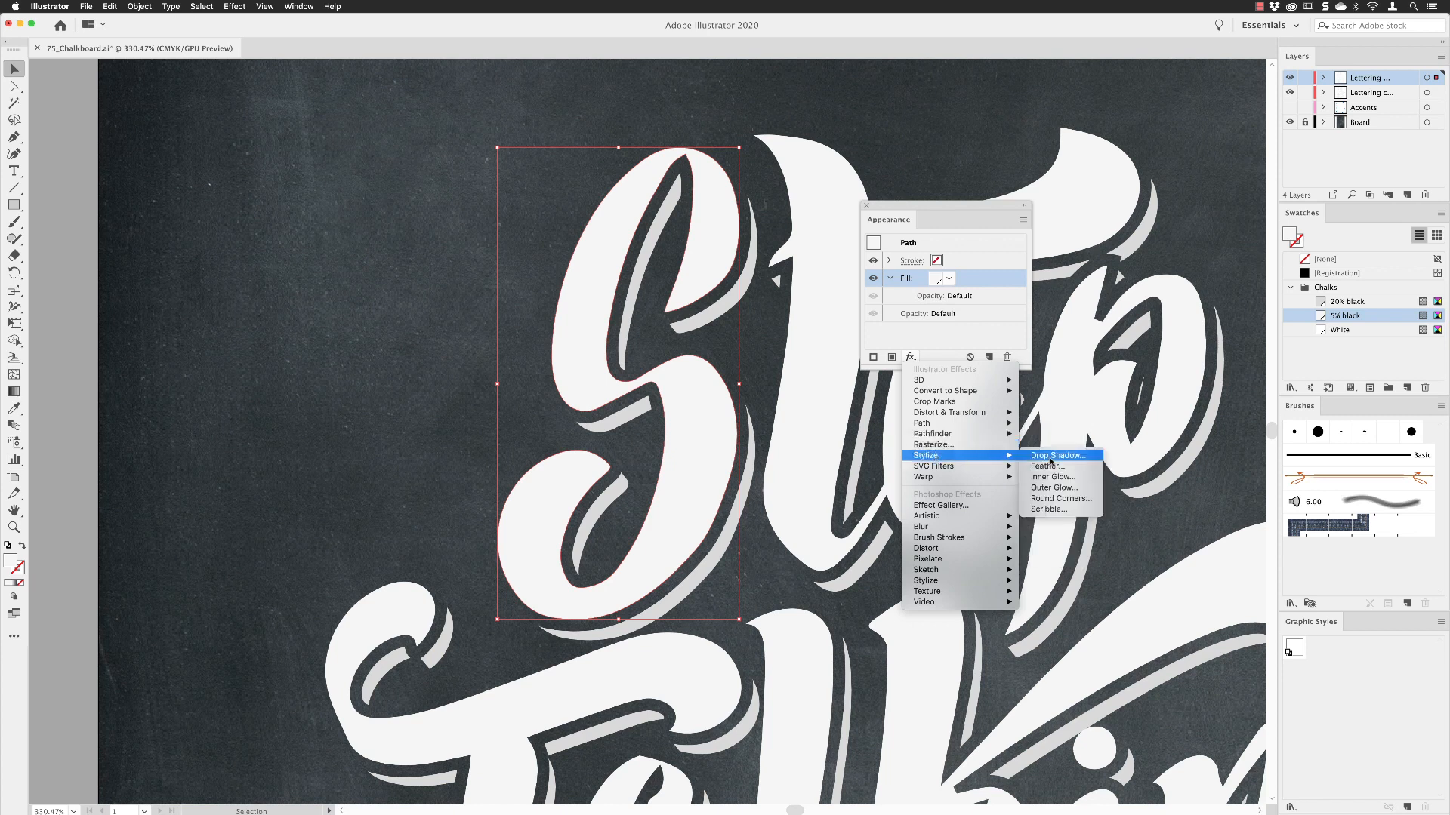
left_click(1052, 510)
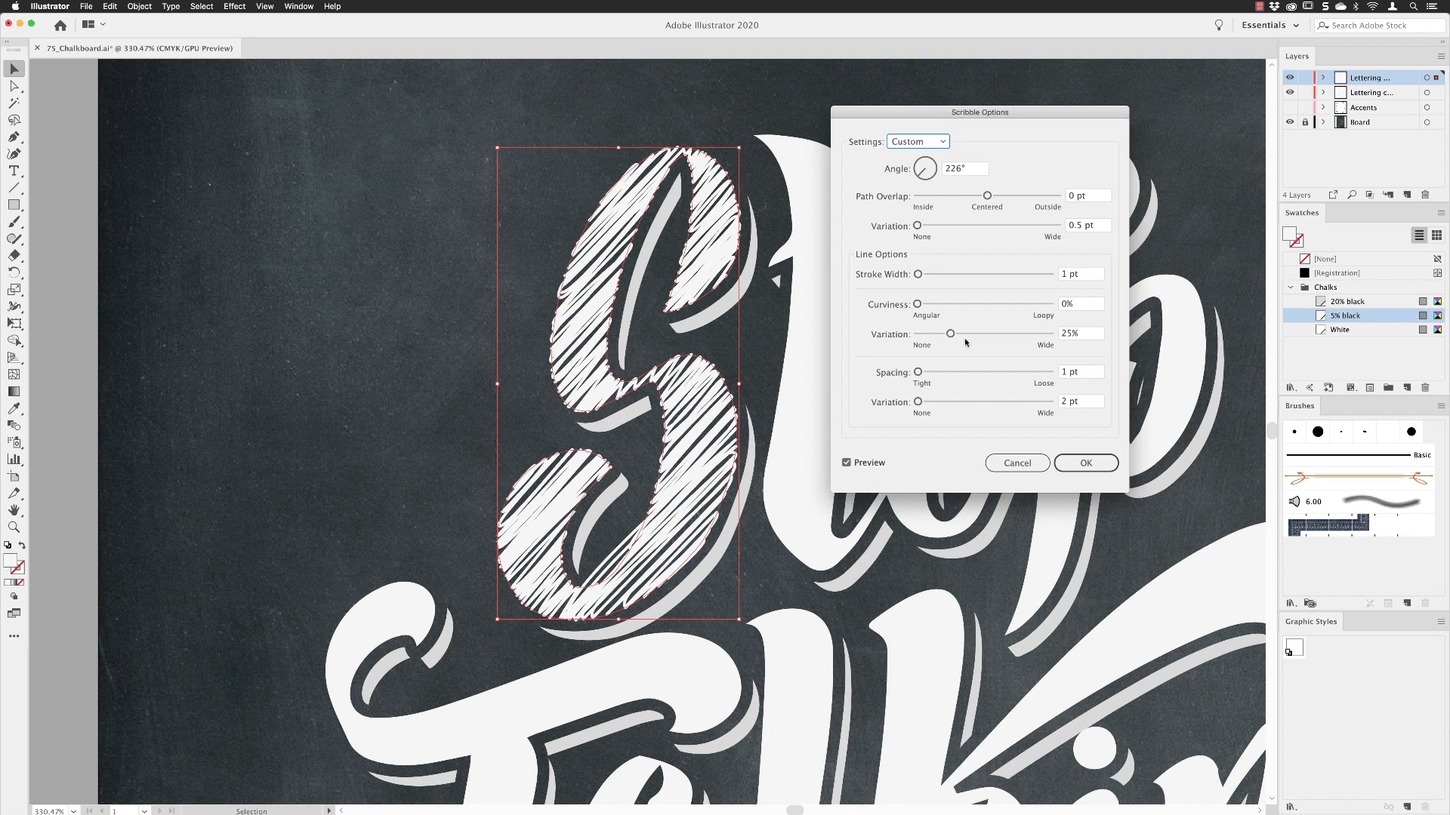
Step: Try the Default scribble preset with angles of 309° and 107°, and the Sharp preset
left_click(934, 144)
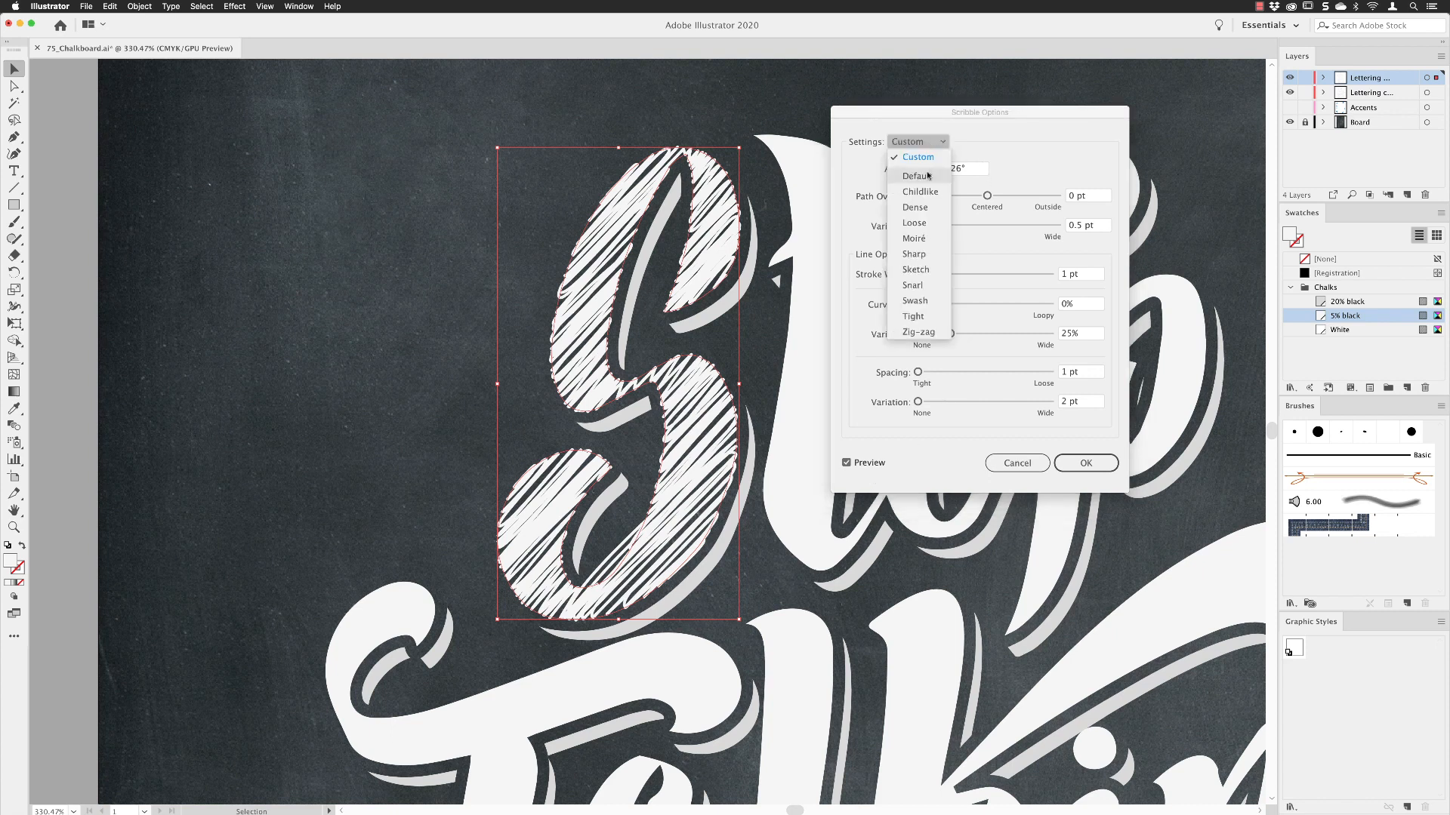
left_click(916, 175)
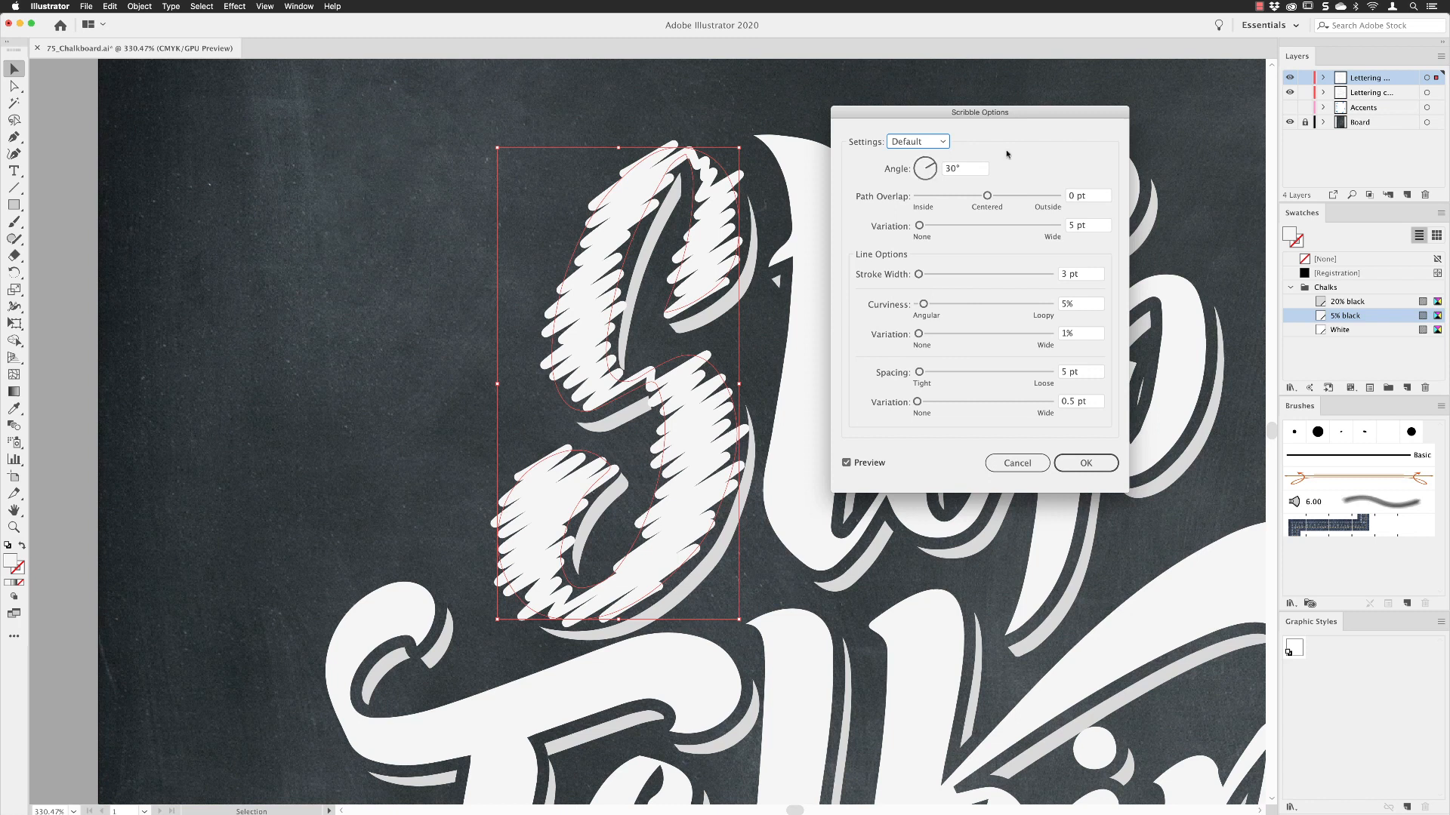
left_click(933, 178)
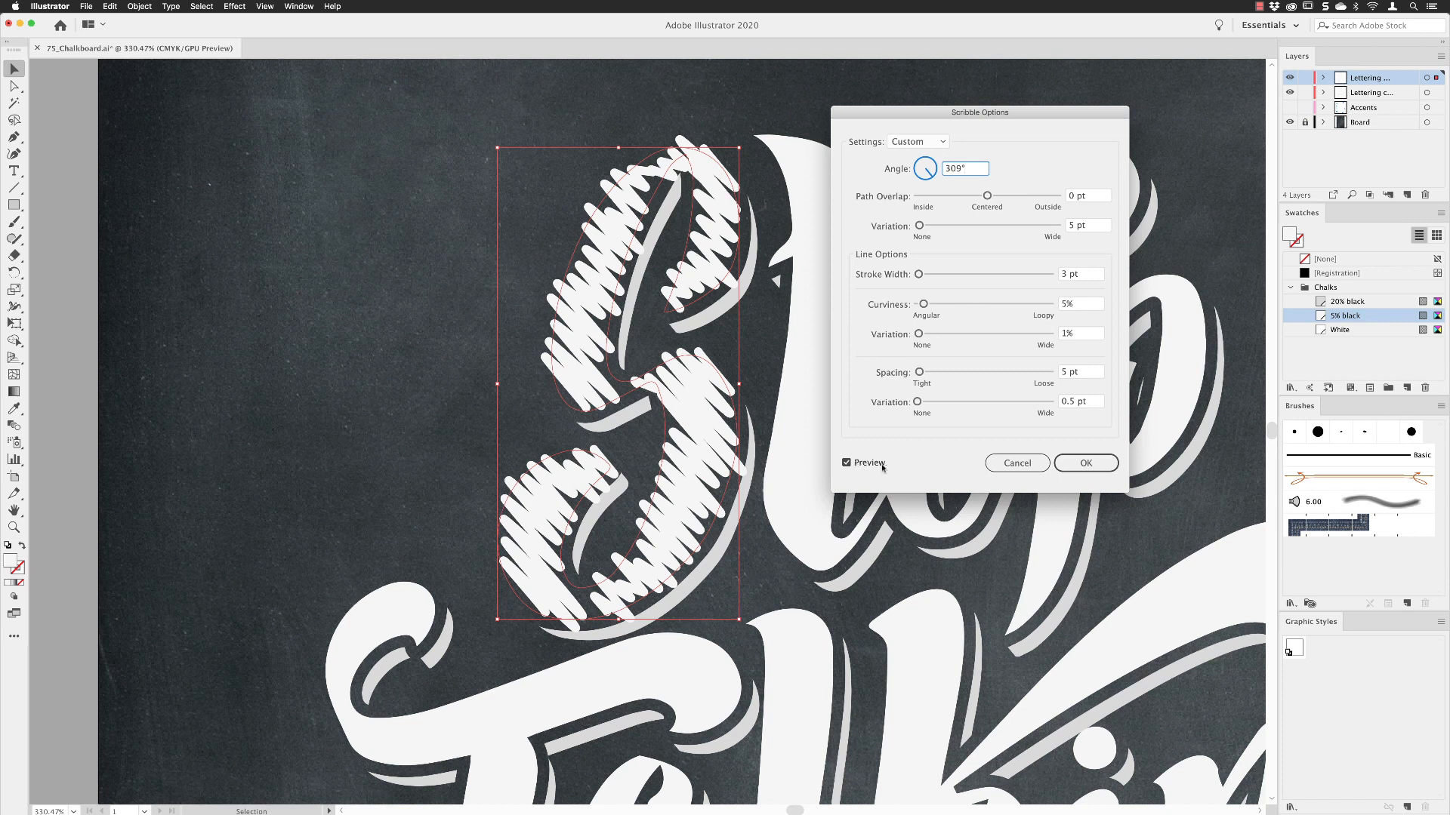
left_click_drag(936, 164, 923, 163)
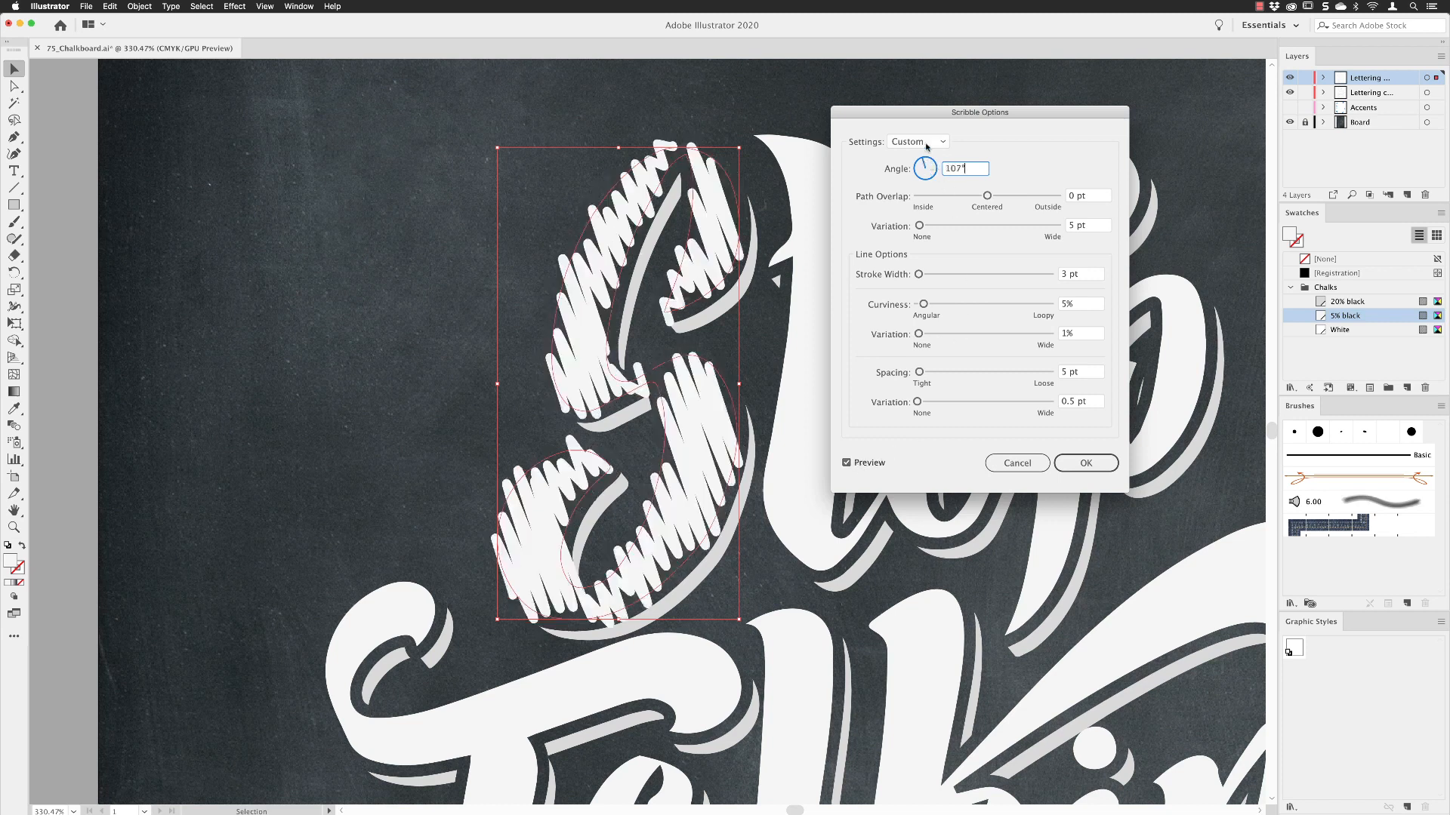
left_click(918, 142)
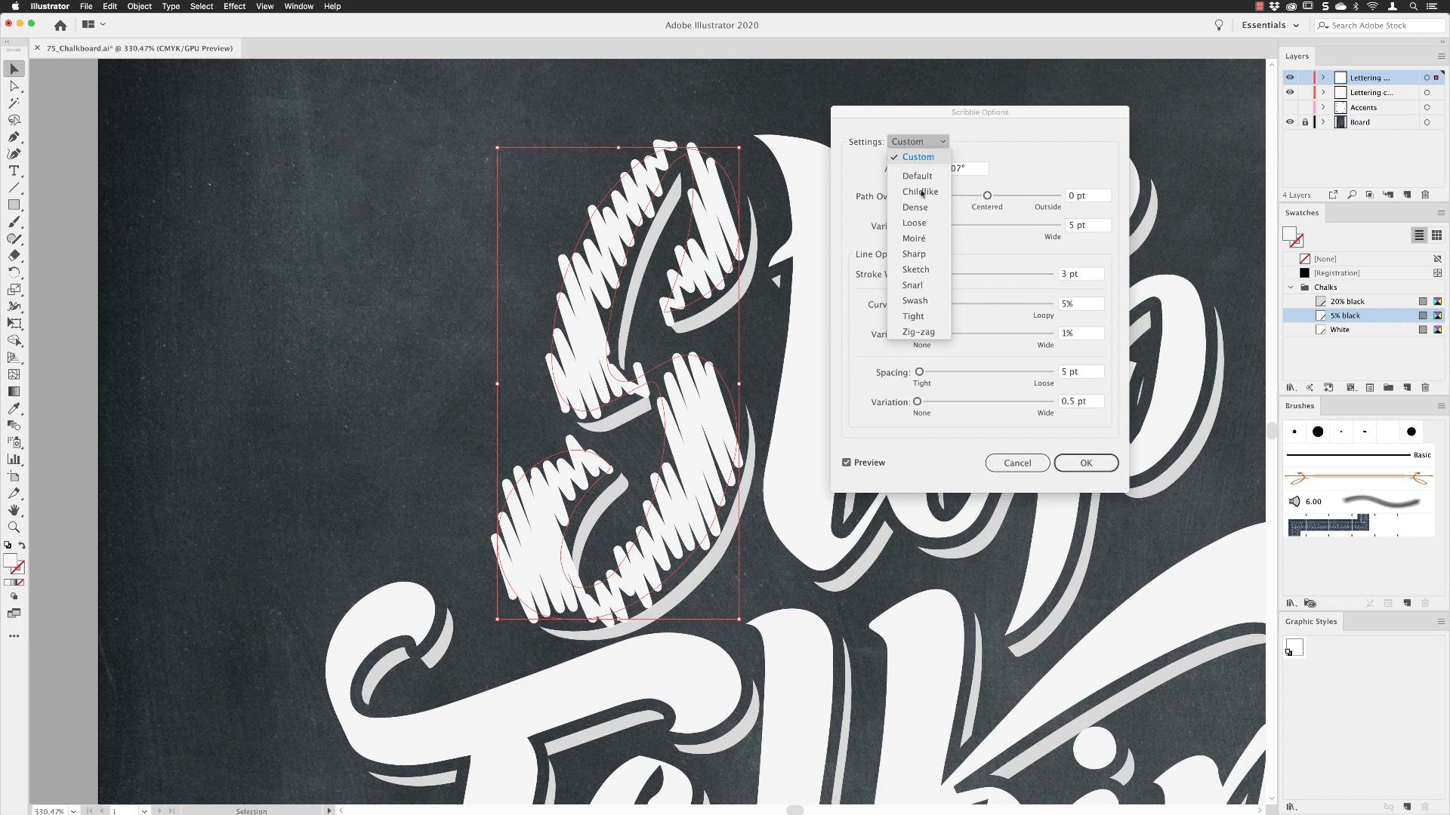
left_click(924, 254)
Step: Base the scribble on the Tight preset and set its angle to 226°
left_click(927, 142)
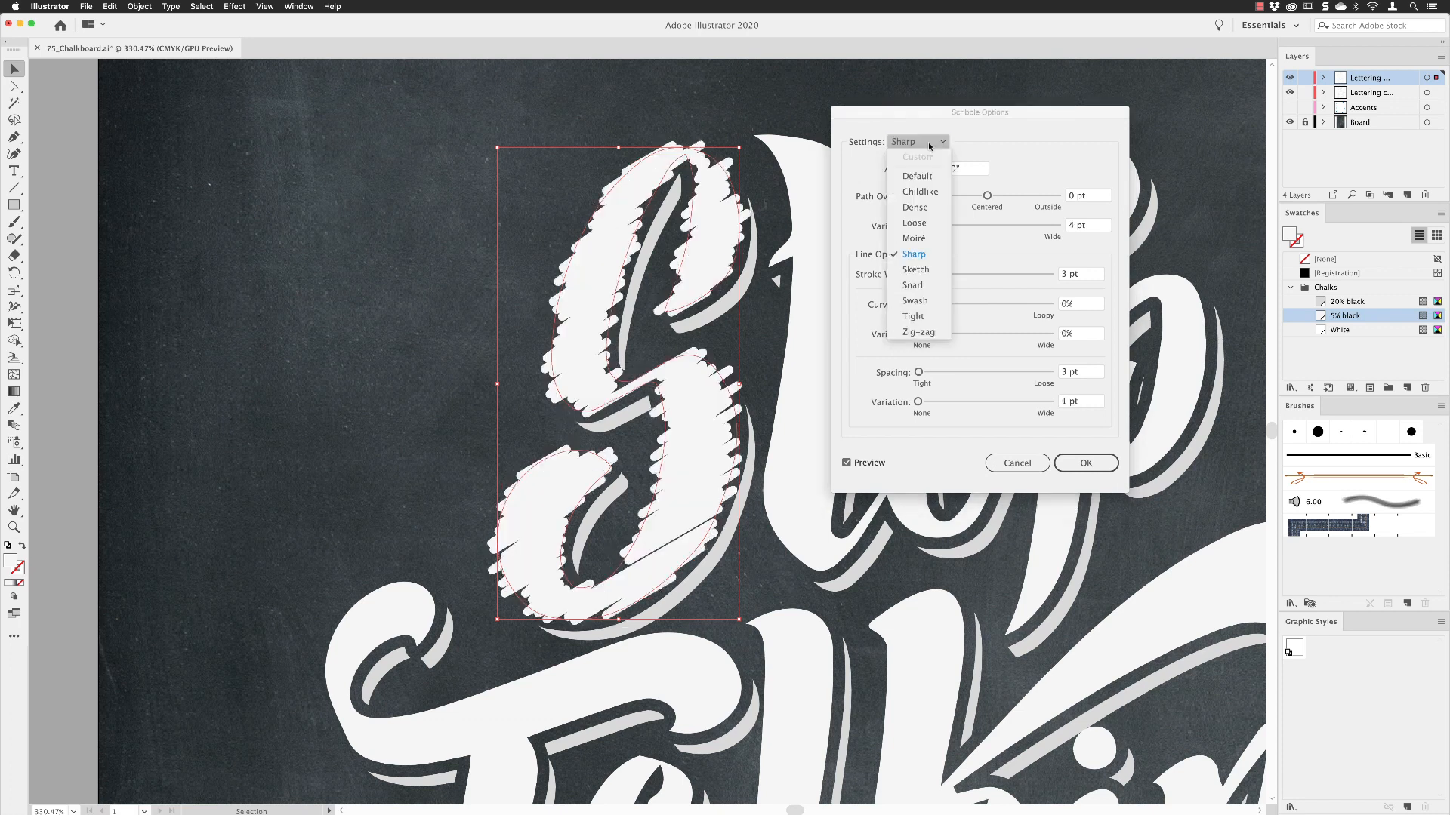
left_click(928, 316)
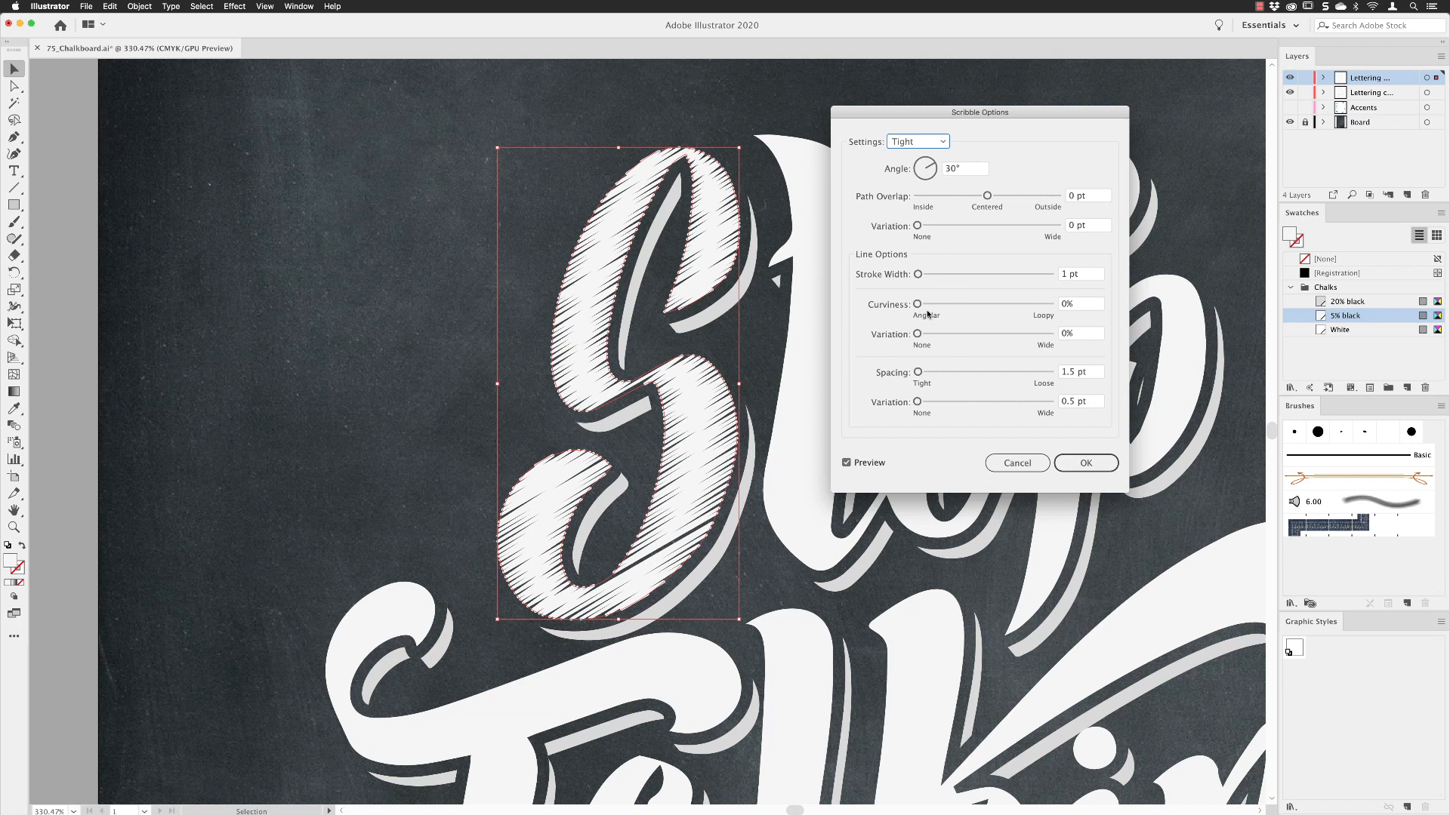
left_click(927, 144)
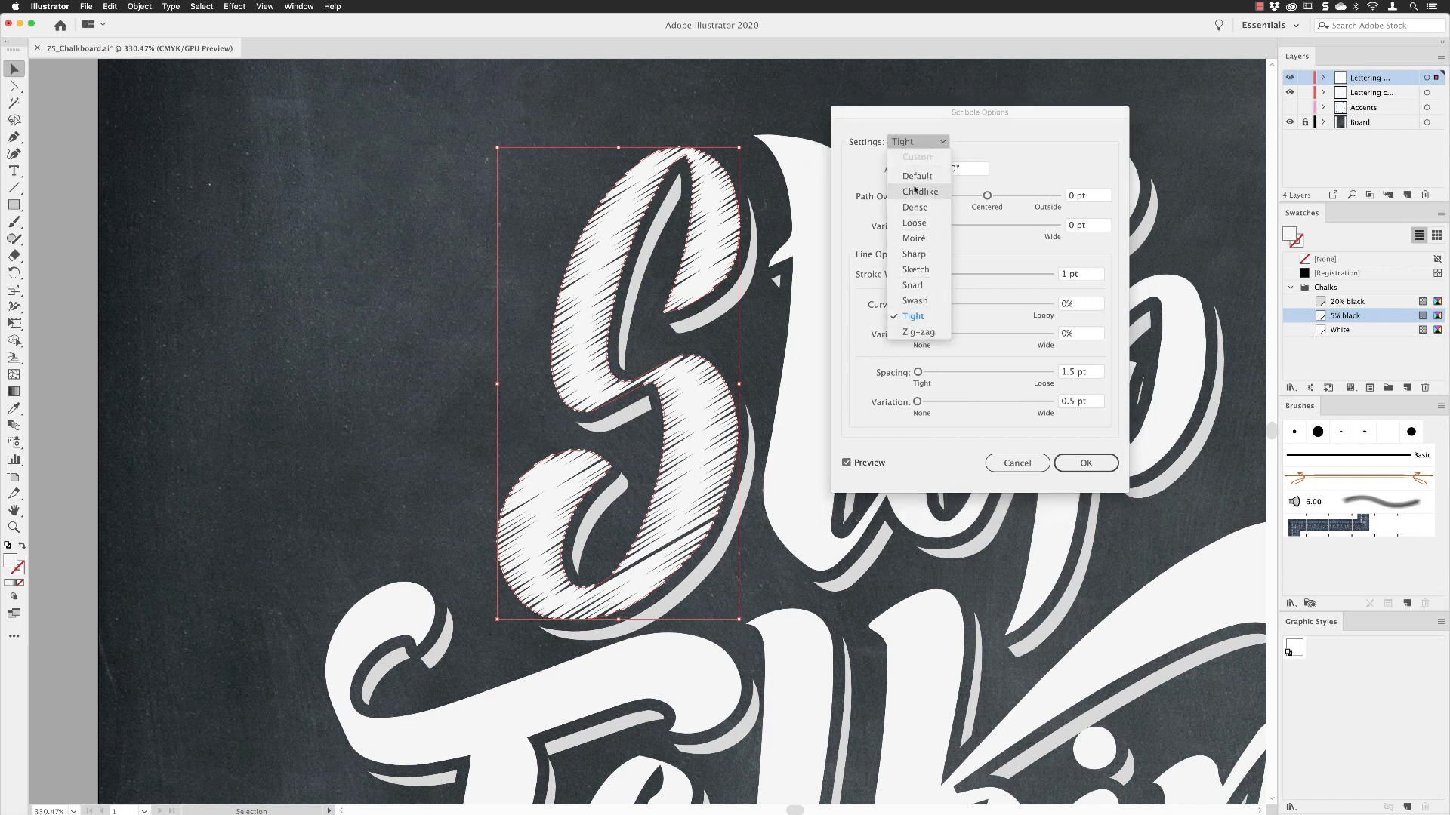
left_click(1003, 154)
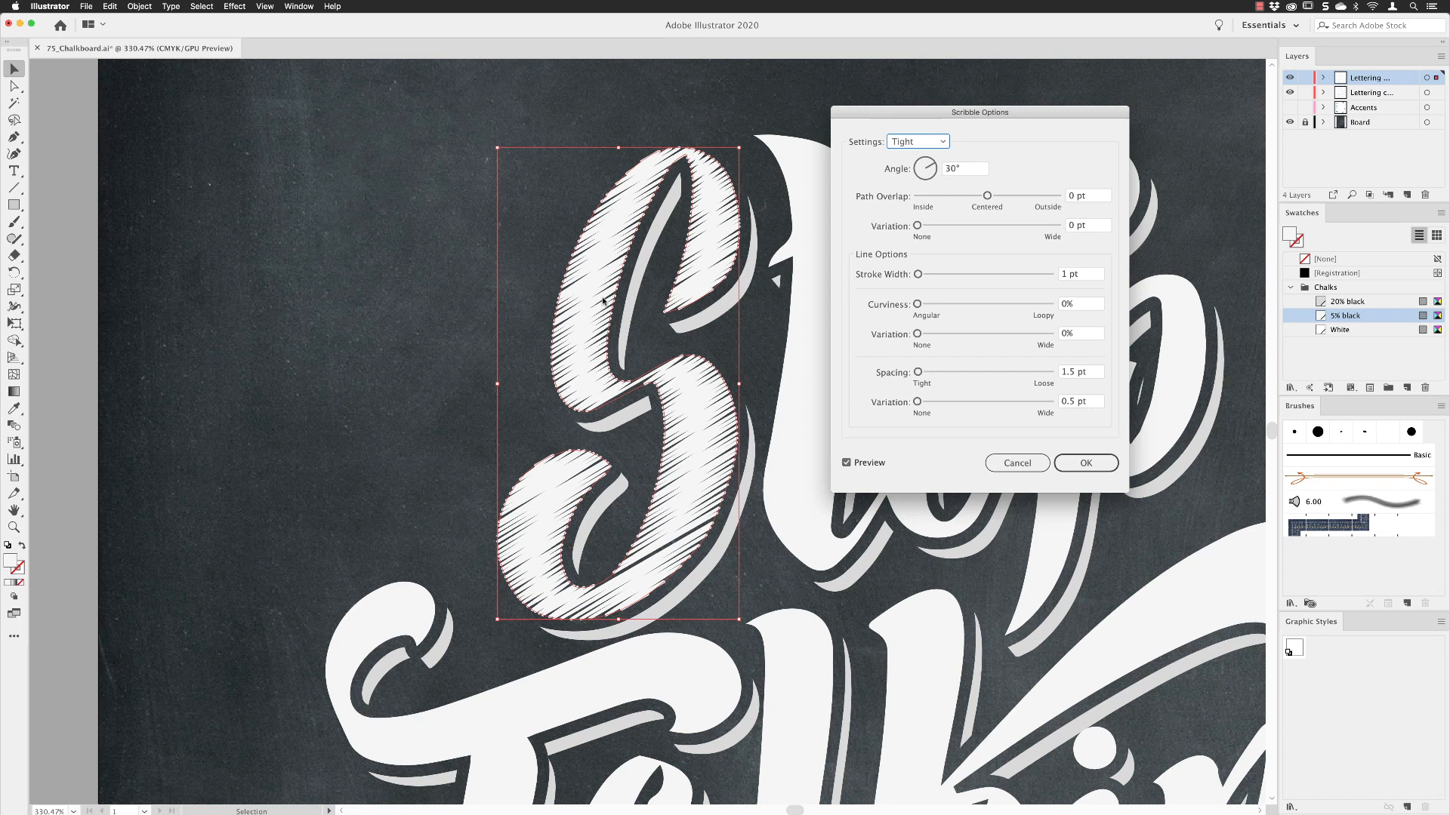
left_click(961, 170)
type("226")
Step: Test a wider scribble path overlap, return it to 0 pt and set the overlap variation to 0.5 pt
left_click(987, 197)
left_click_drag(988, 198, 997, 198)
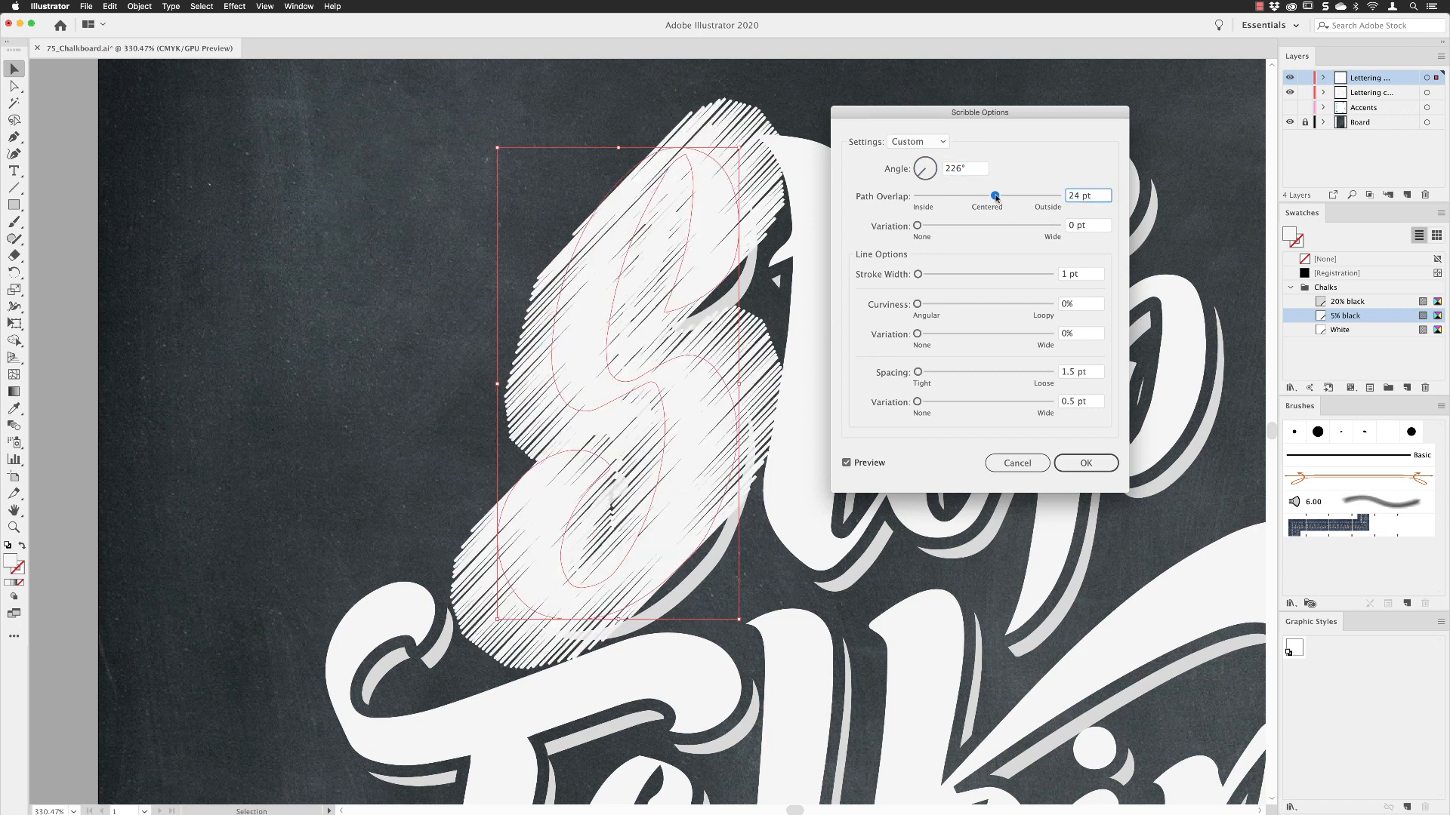
left_click_drag(996, 199, 996, 198)
type("0")
key("Tab")
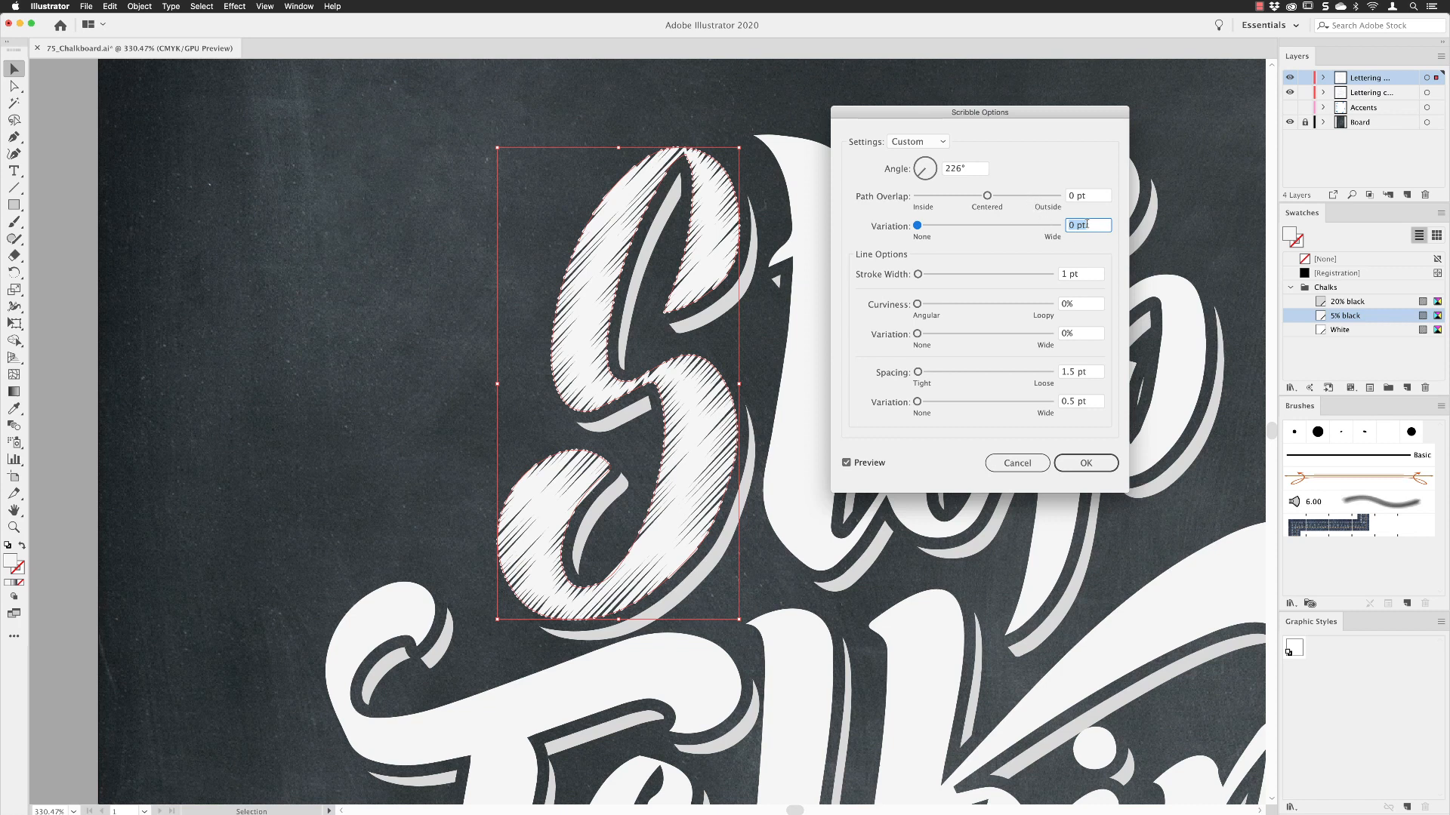
type("0.5")
key("Tab")
Step: Try a 5 pt stroke width and 80% curviness on the scribble, and restore them to 1 pt and 0%
mouse_move(918, 275)
left_mouse_down()
mouse_move(956, 277)
mouse_move(921, 277)
left_mouse_up()
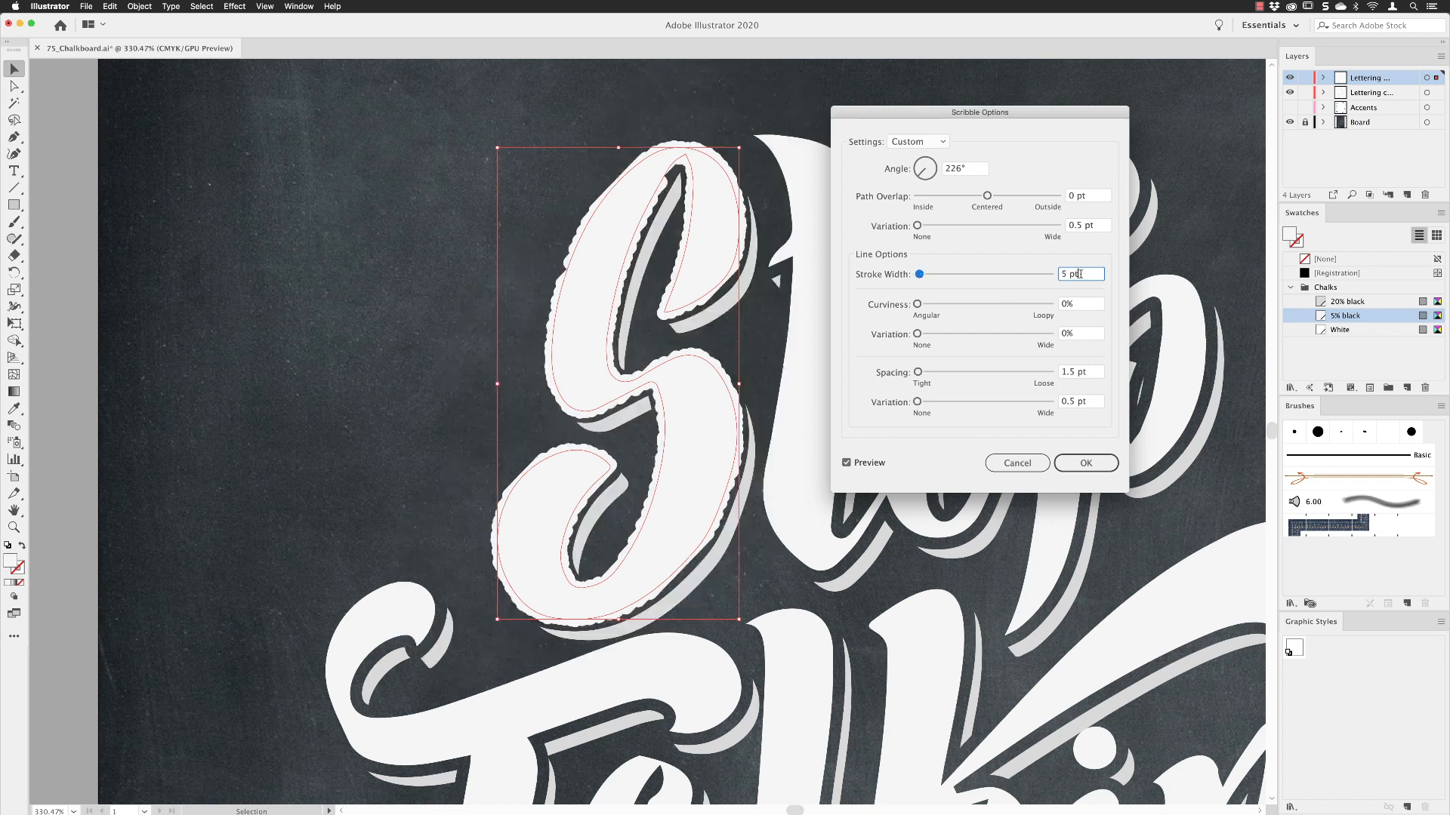
left_click_drag(919, 275, 914, 276)
left_click_drag(1081, 274, 1056, 276)
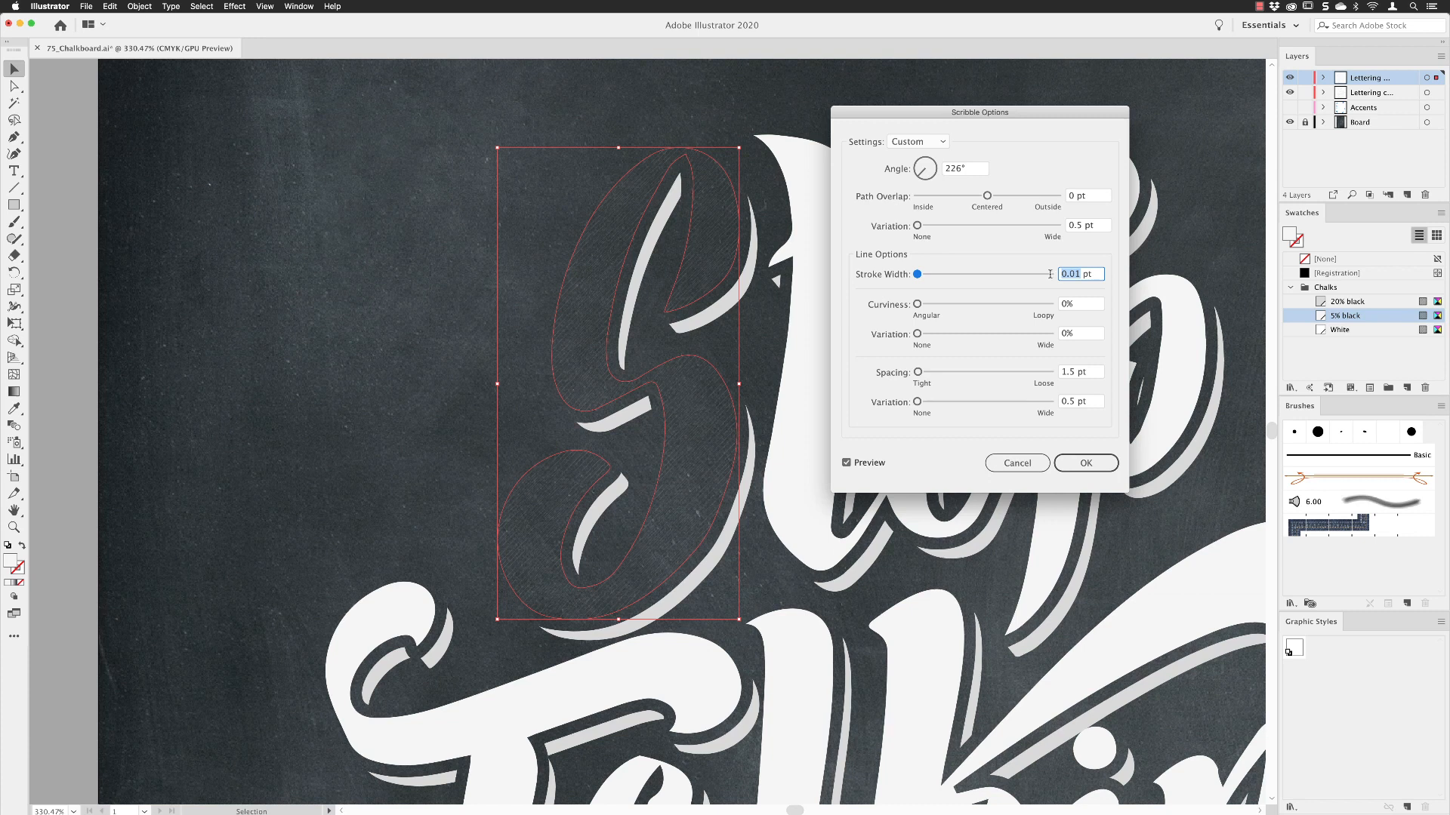
type("1")
left_click(1079, 304)
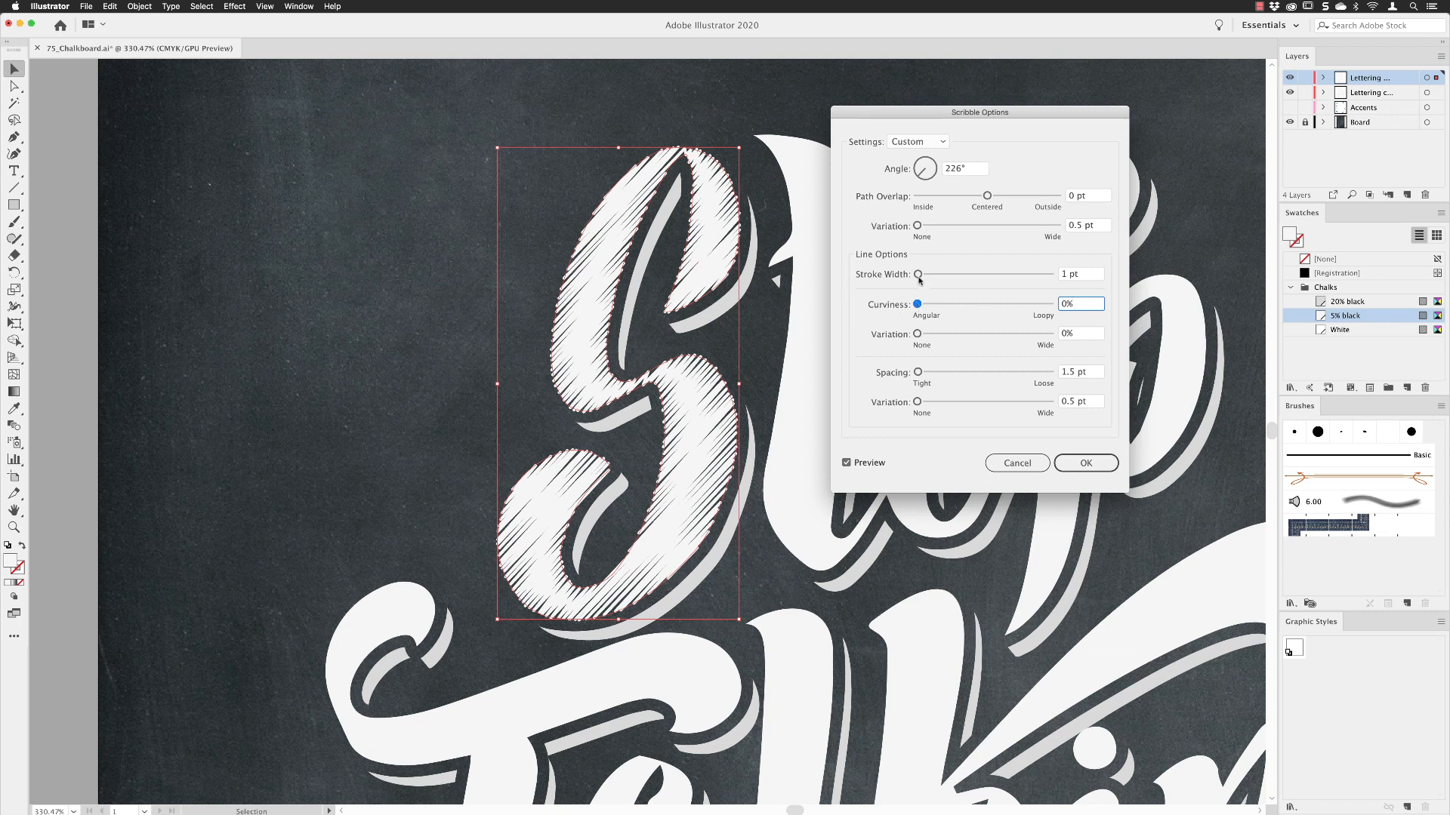
left_click_drag(918, 304, 1027, 306)
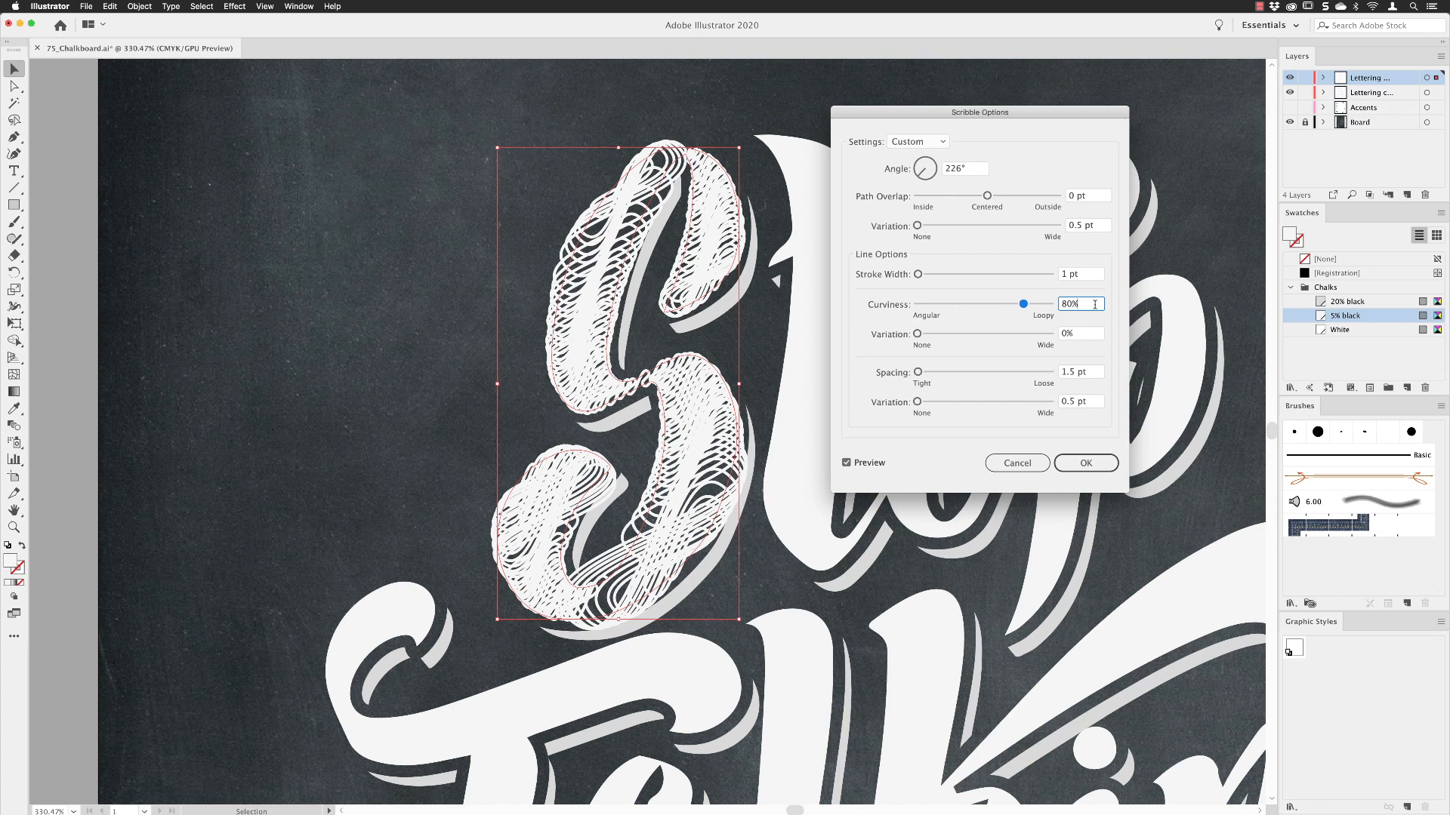
double_click(1071, 303)
type("0")
Step: Set the scribble's curviness variation to 25%
left_click(1077, 333)
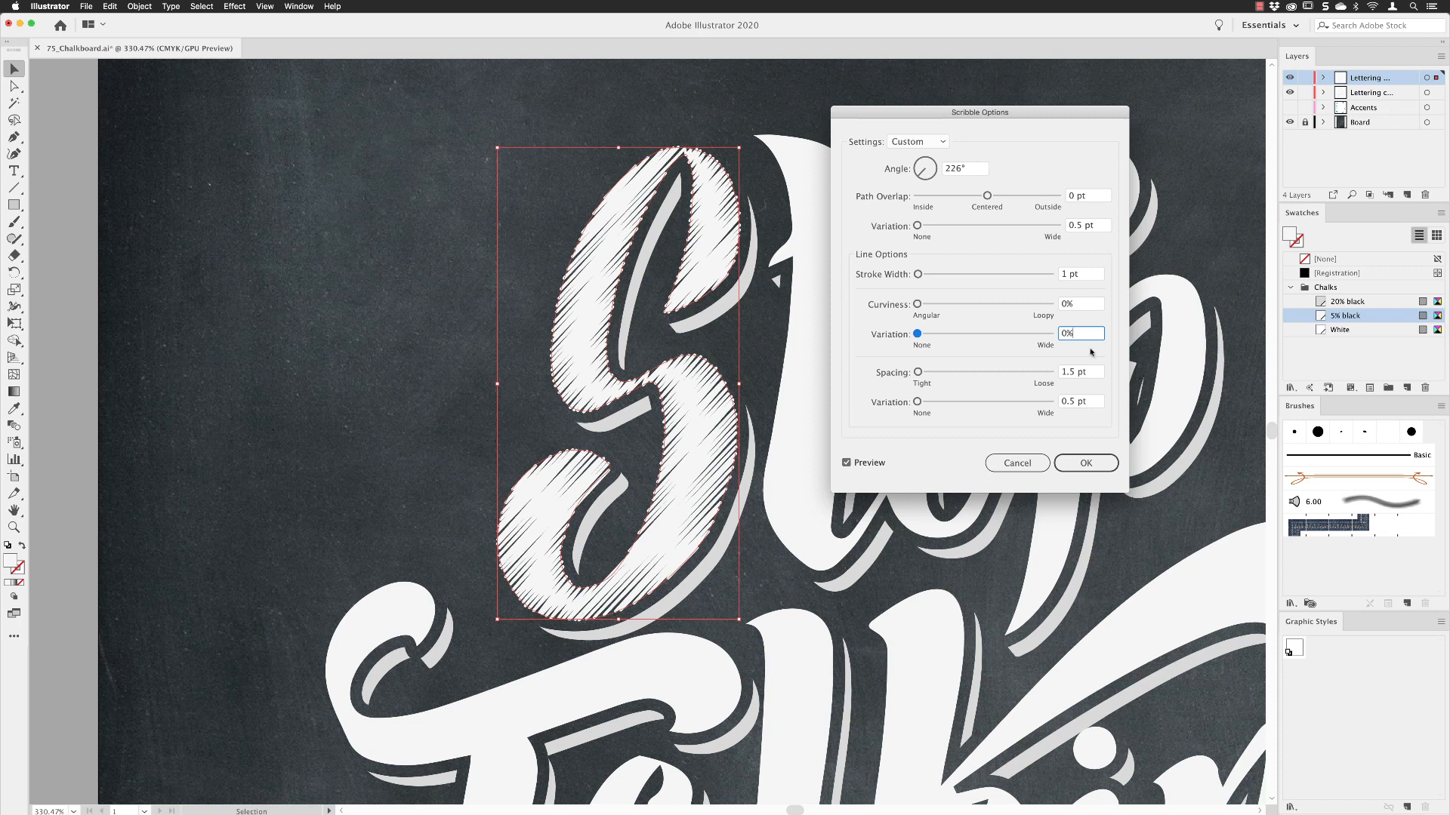
left_click_drag(1084, 334, 1059, 333)
type("25")
Step: Set the scribble line spacing to 1 pt with a variation of 2 pt, and apply the effect
left_click(1085, 372)
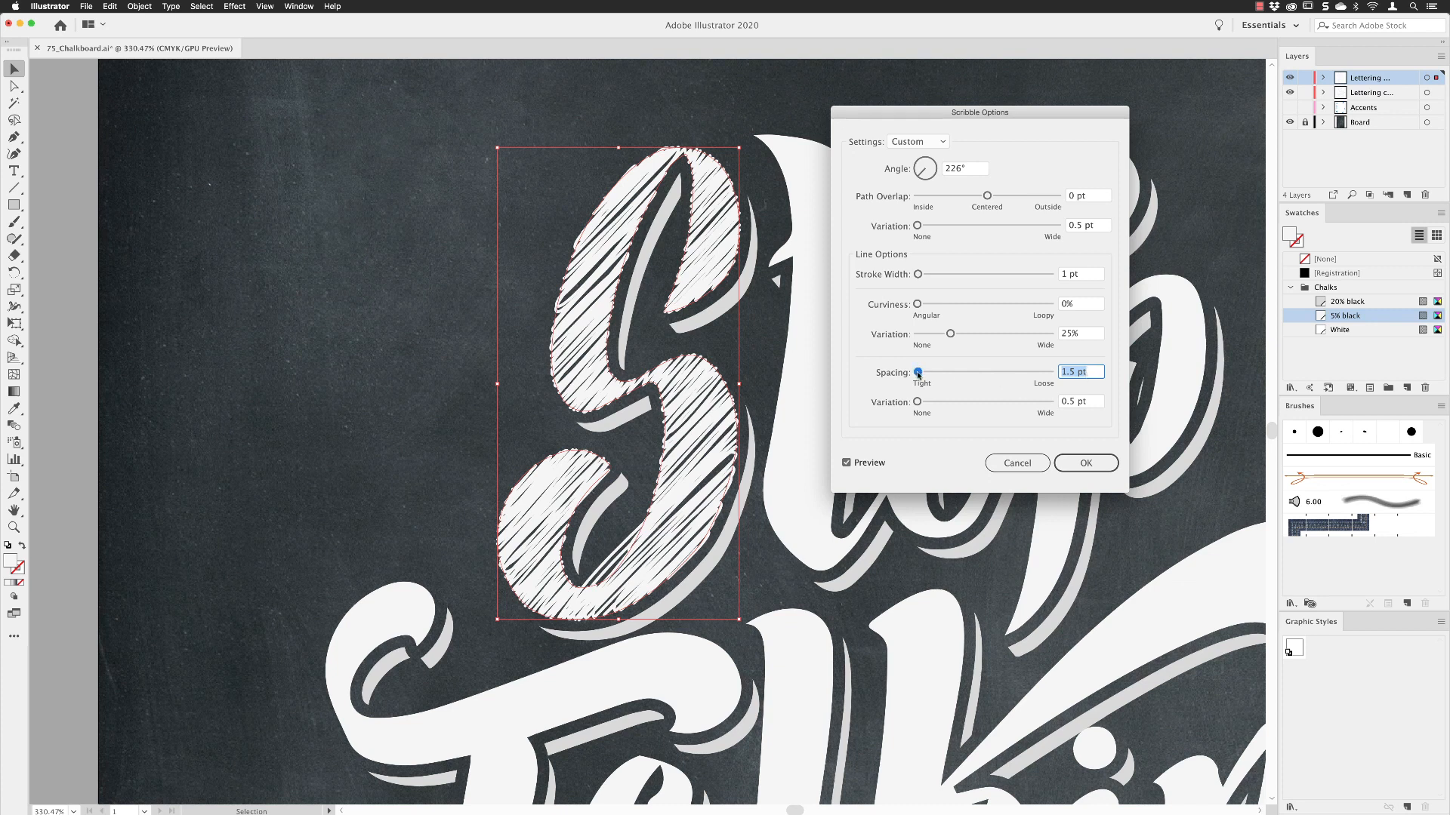
mouse_move(917, 372)
left_mouse_down()
mouse_move(968, 371)
mouse_move(927, 373)
left_mouse_up()
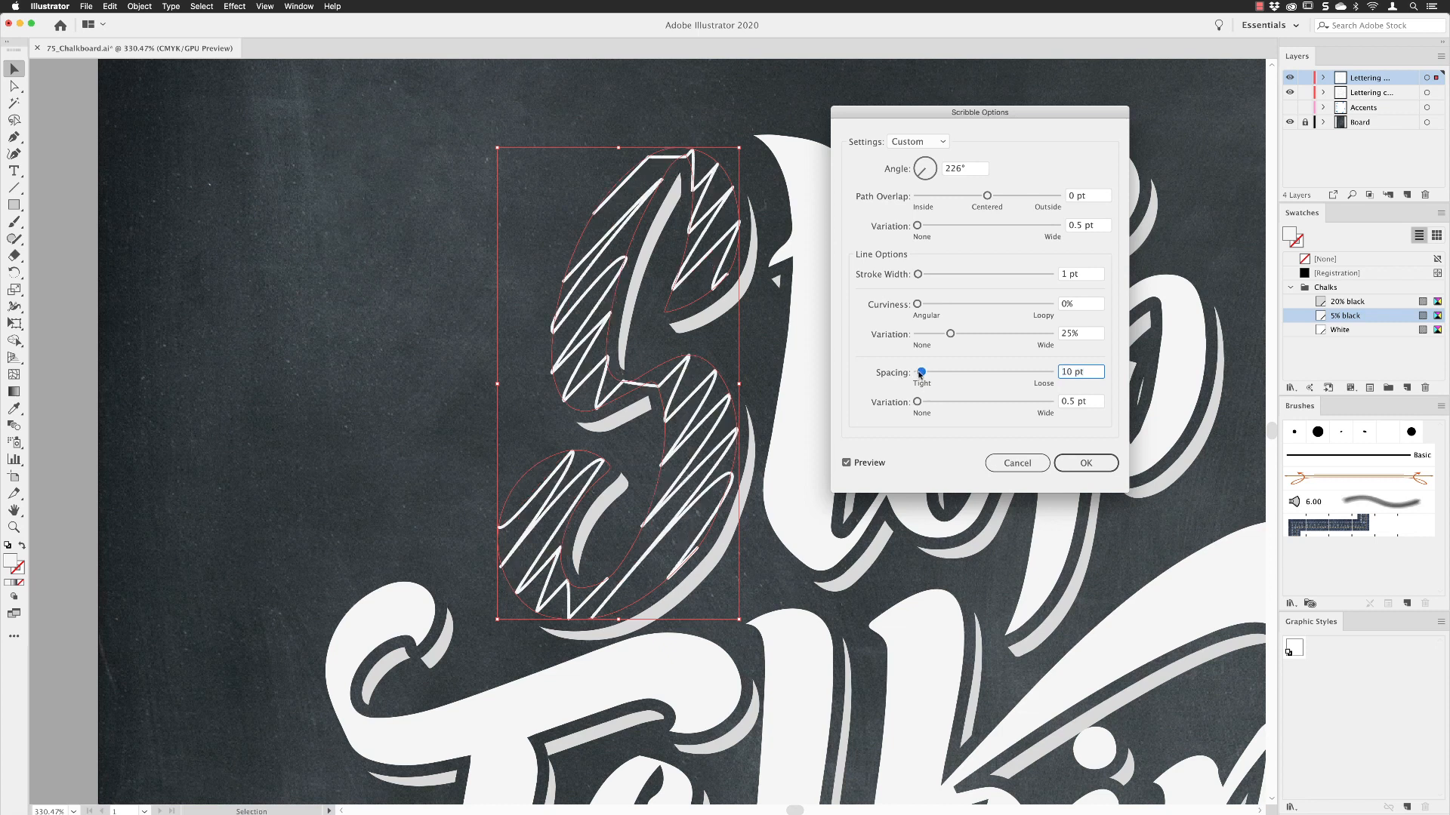
left_click_drag(1088, 371, 1048, 368)
type("1")
key("Tab")
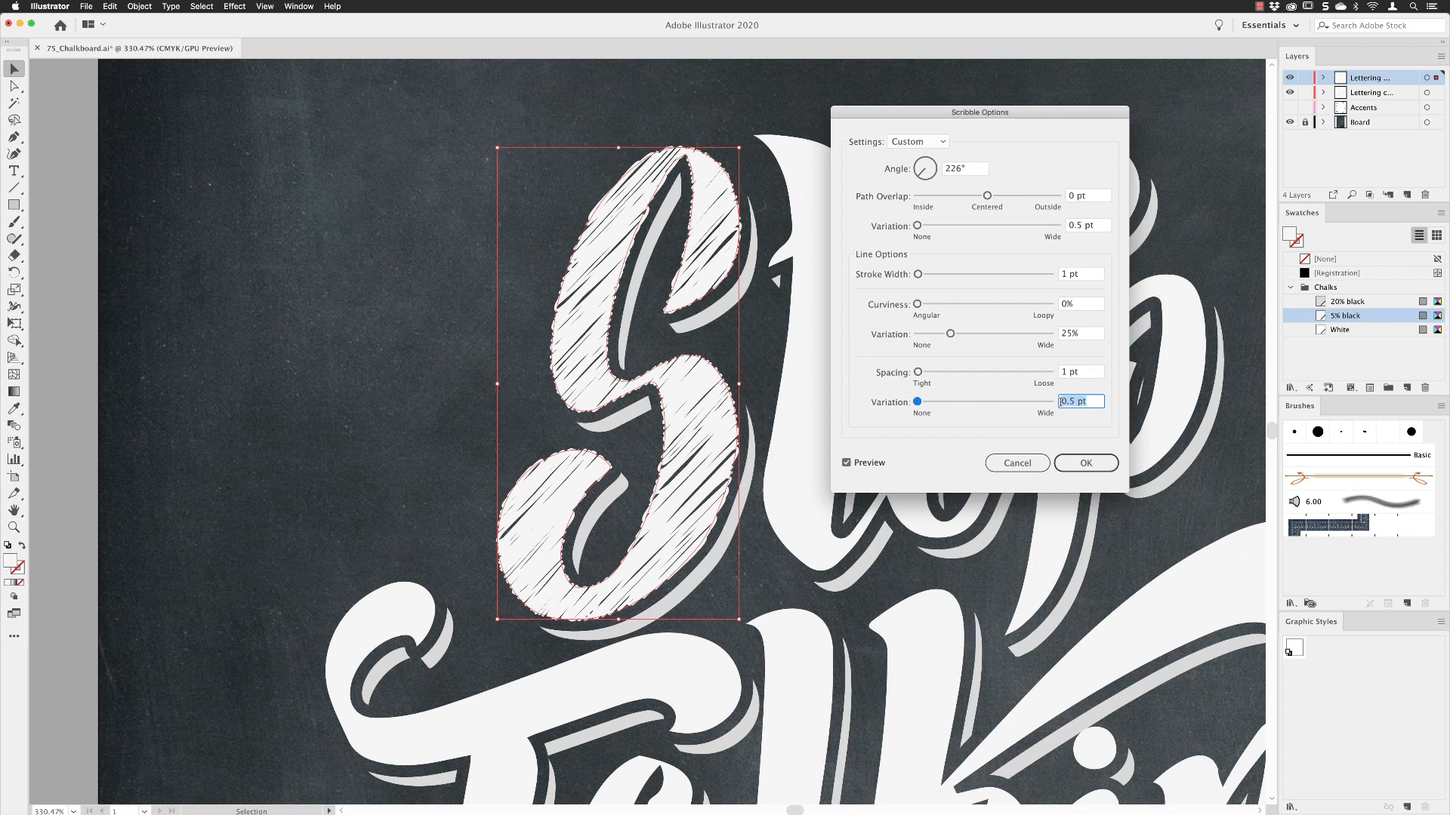
type("2")
key("Tab")
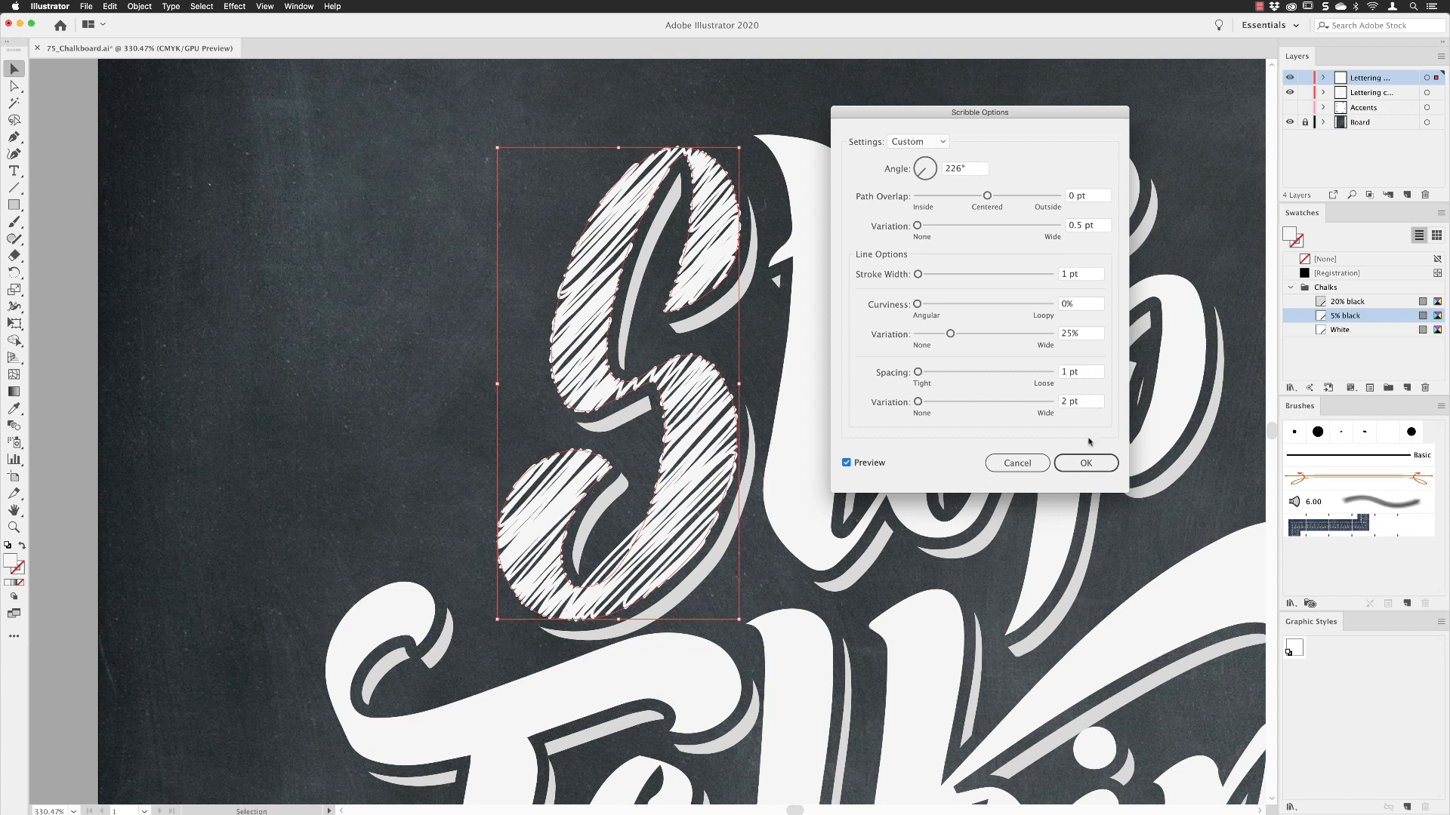
left_click(1086, 463)
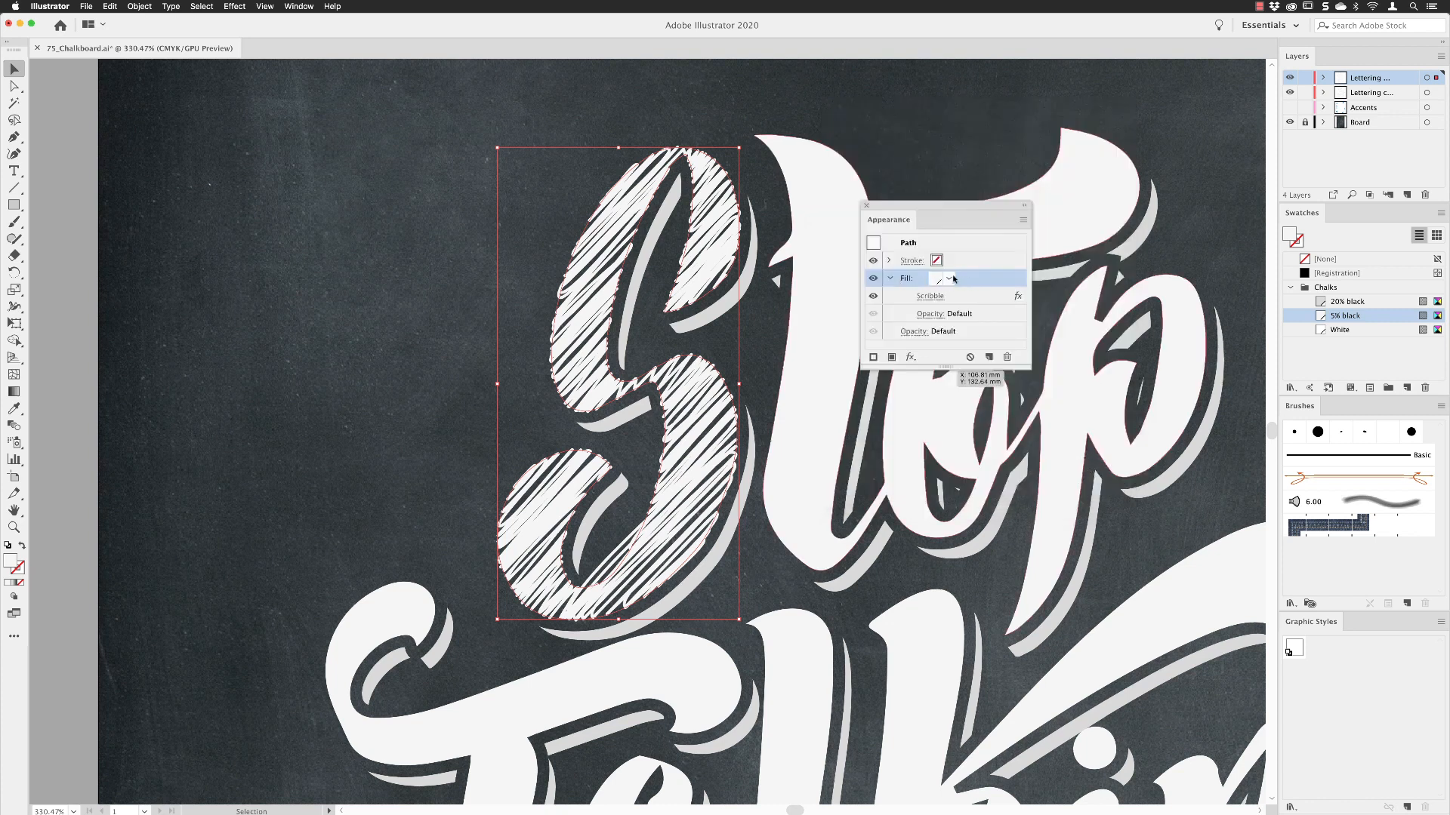
Step: Set the scribbled fill's blend mode to Lighten and its opacity to 80%
left_click_drag(944, 367, 937, 460)
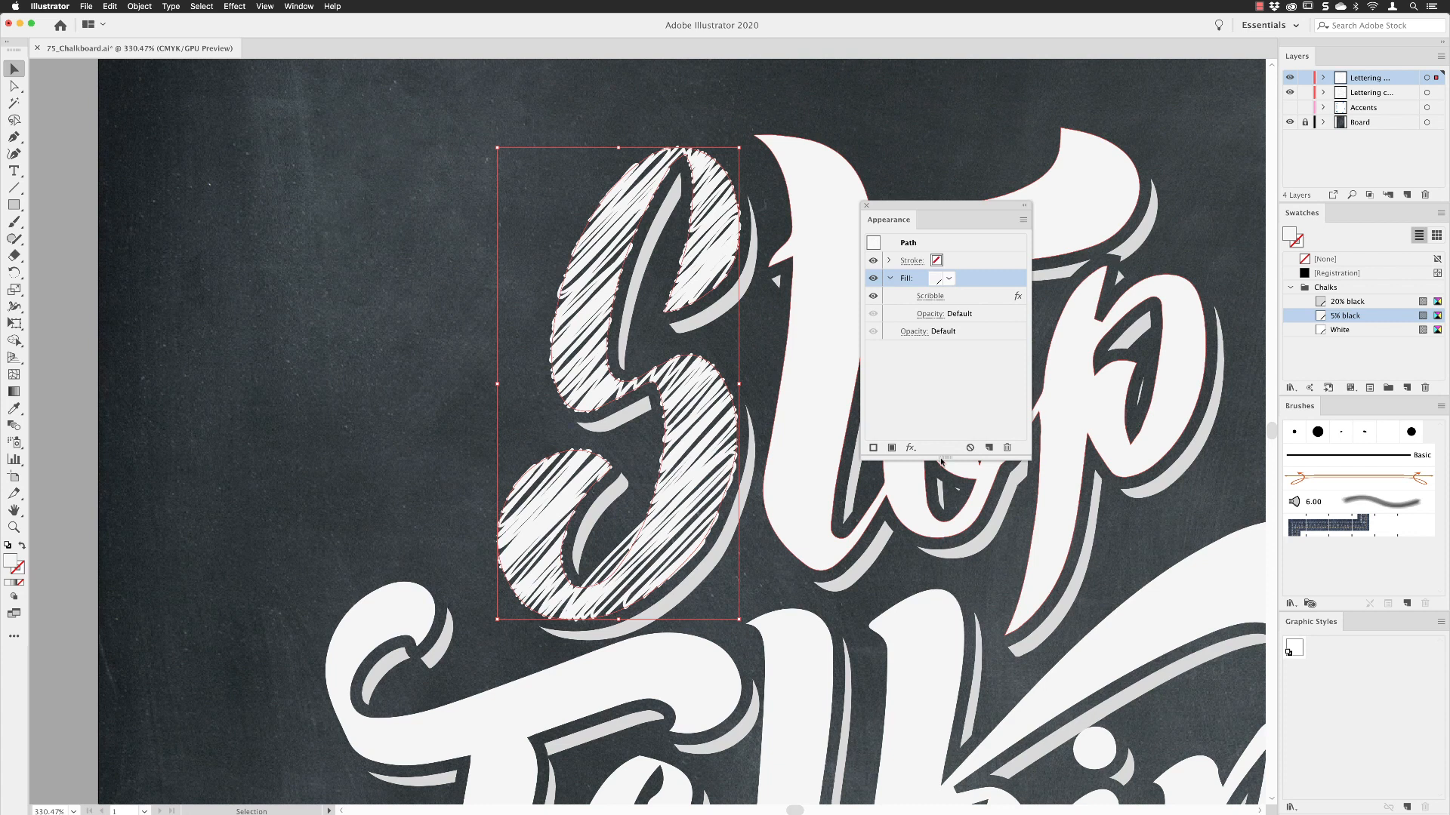
left_click(929, 315)
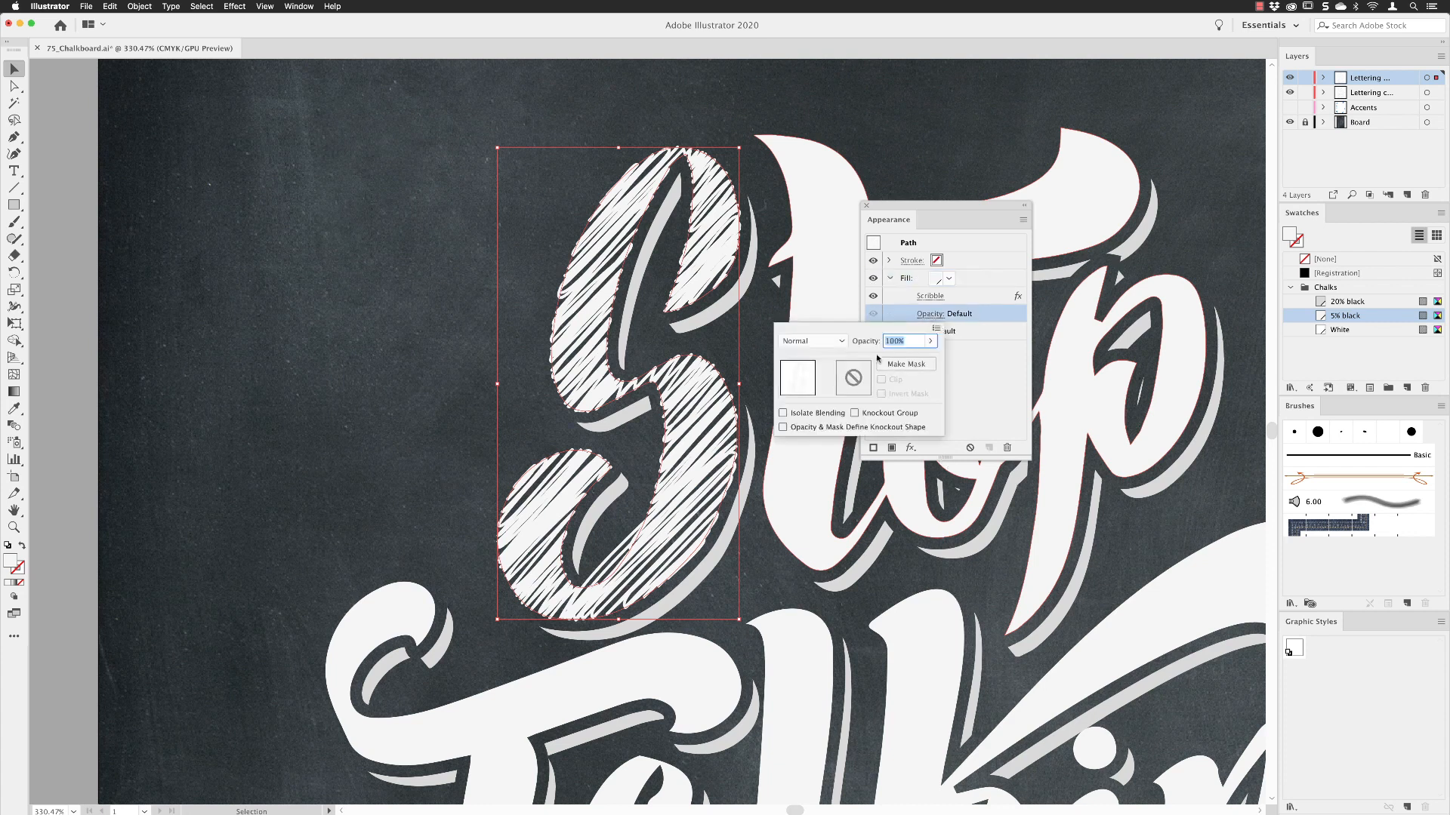
left_click(836, 341)
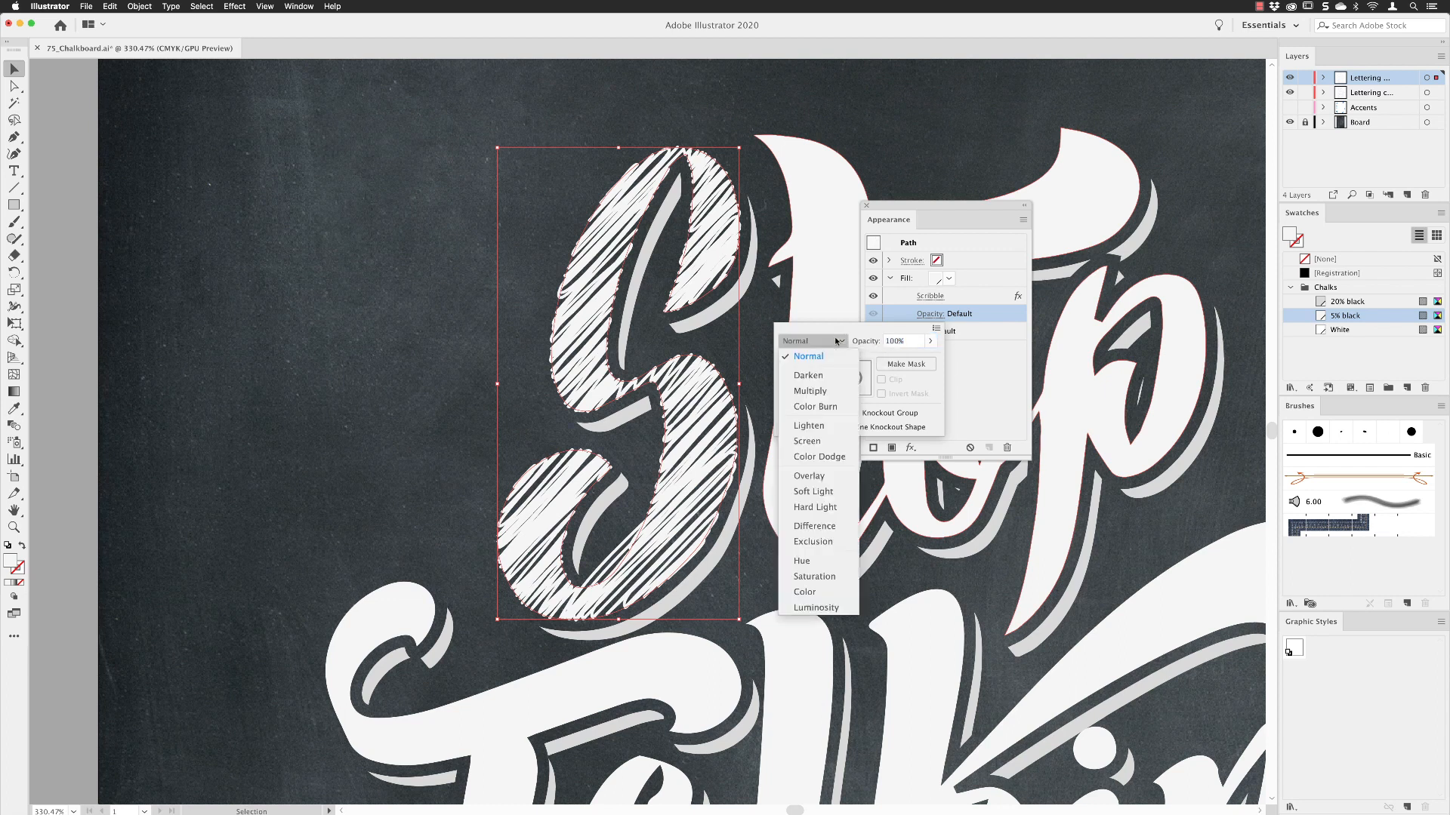
left_click(822, 427)
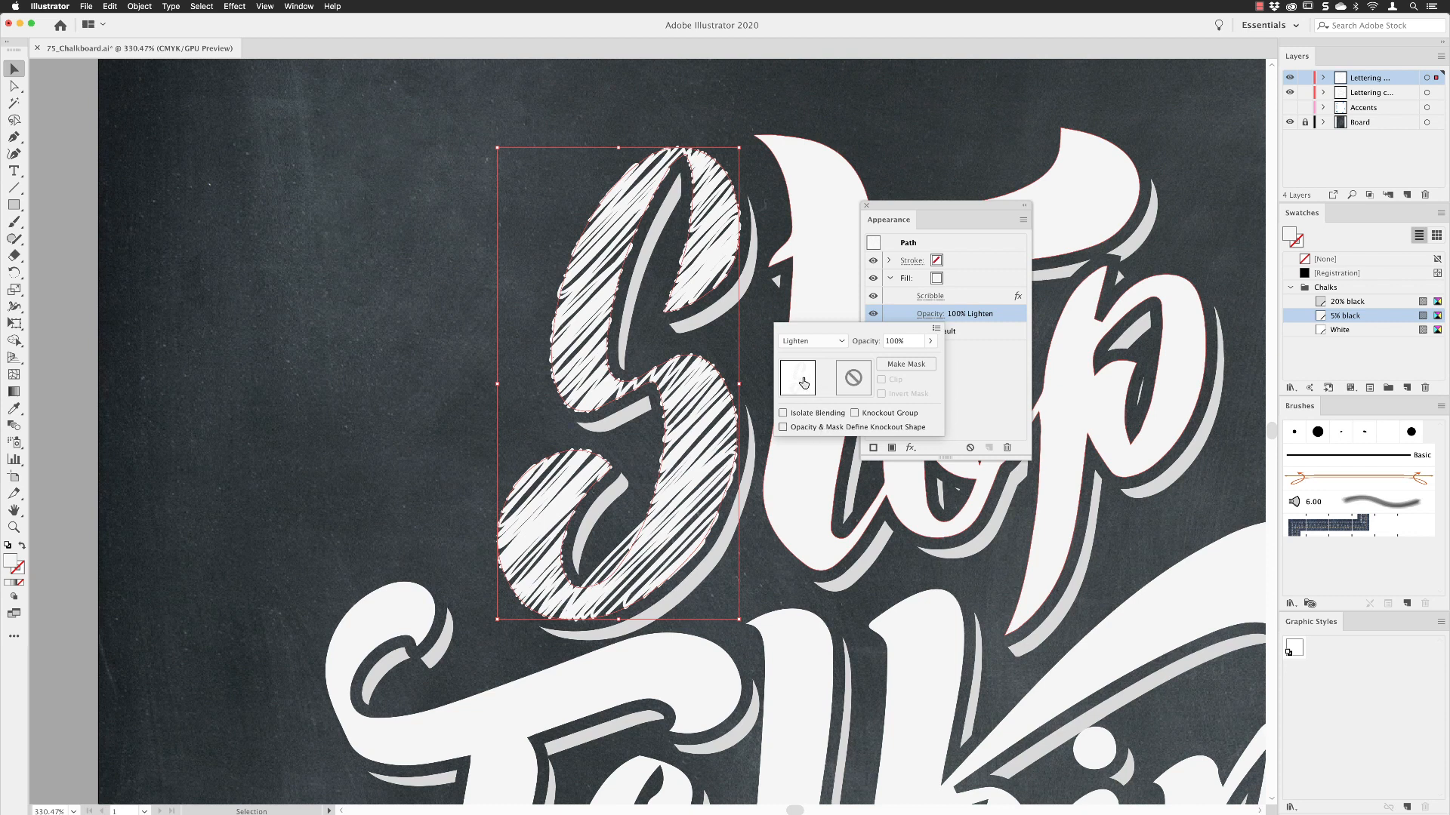
left_click(902, 342)
type("80")
key("Return")
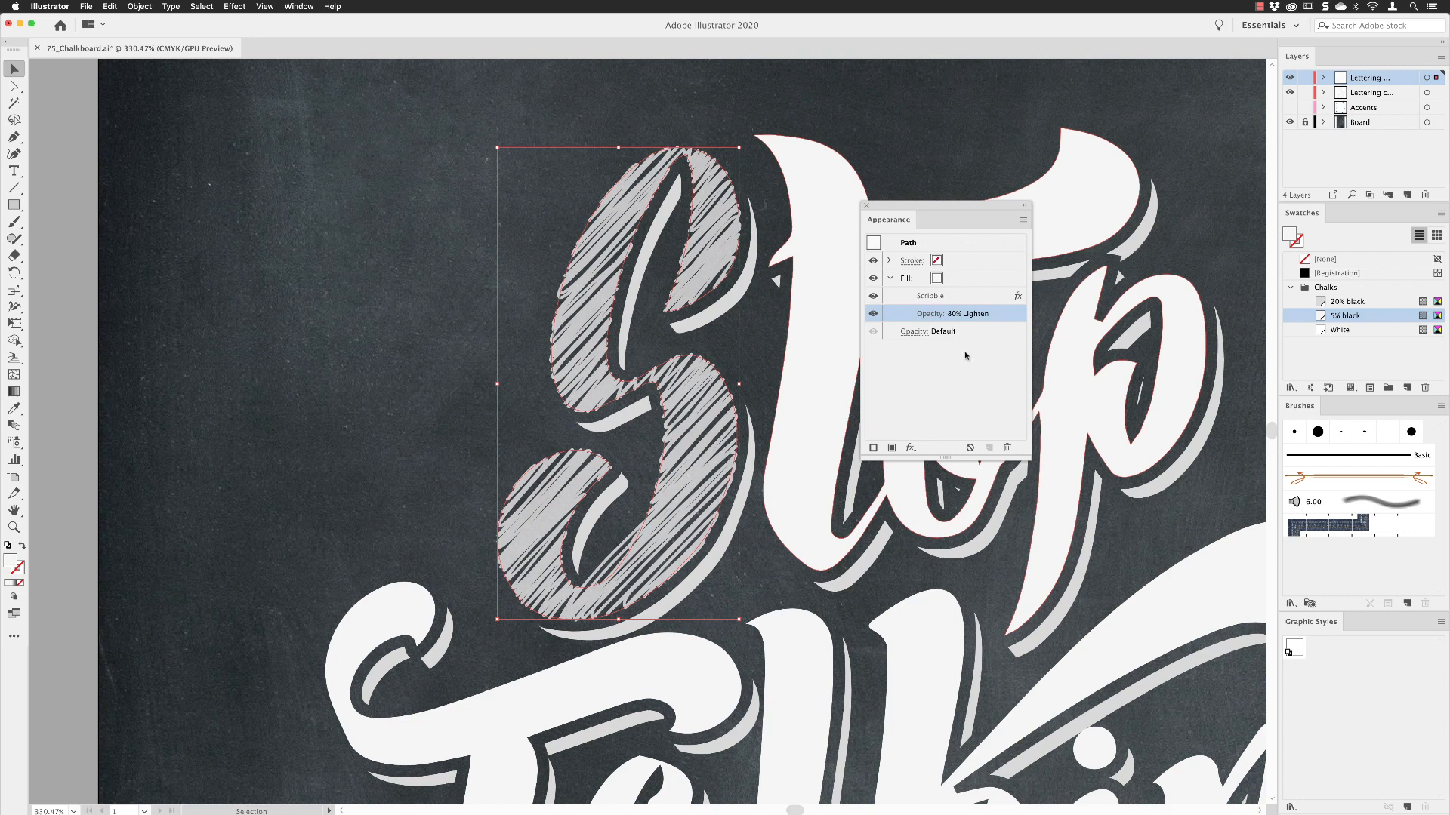
Step: Add a second fill above the scribbled fill and colour it with the White swatch
left_click(890, 278)
left_click(995, 283)
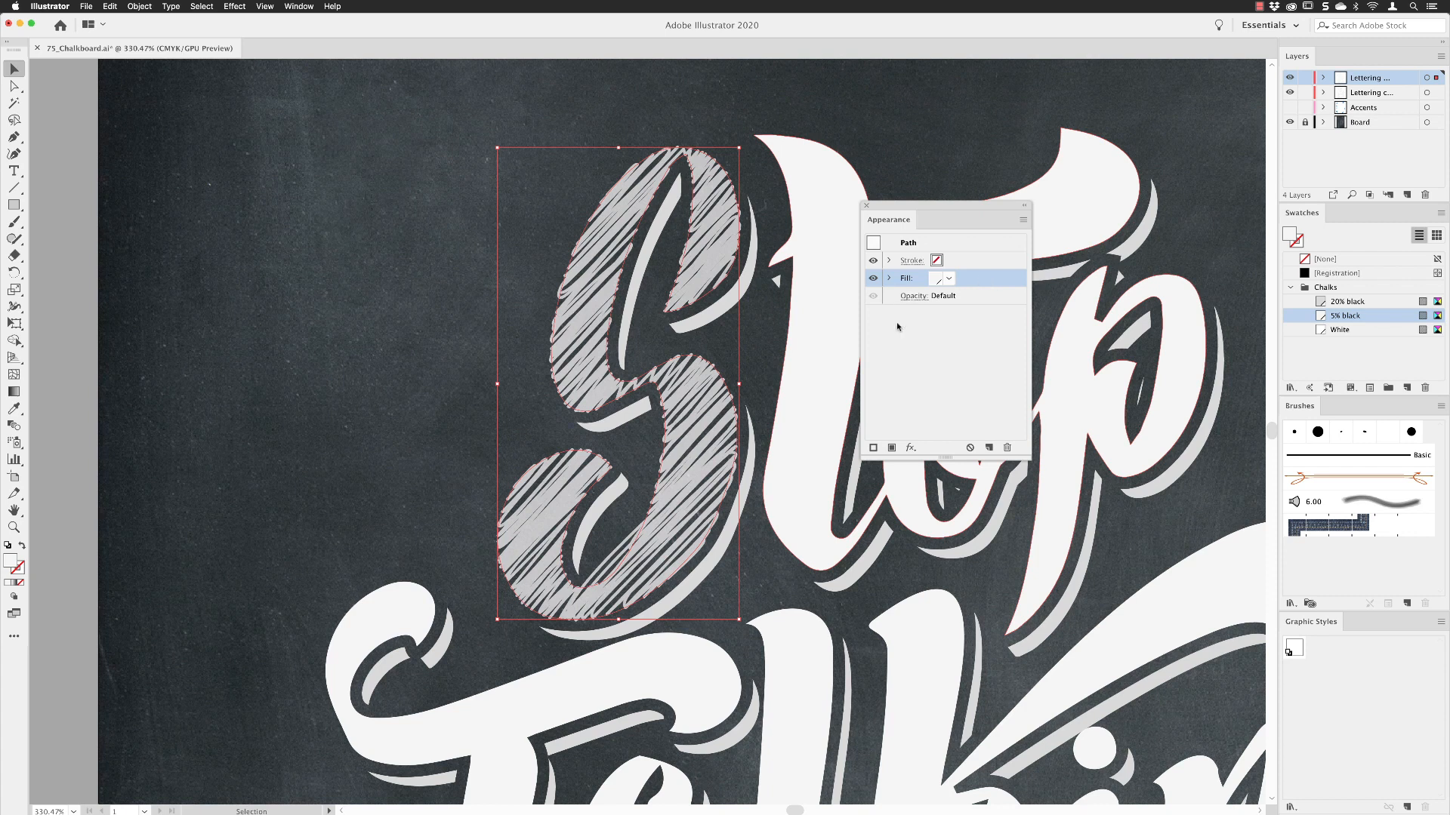
left_click(892, 450)
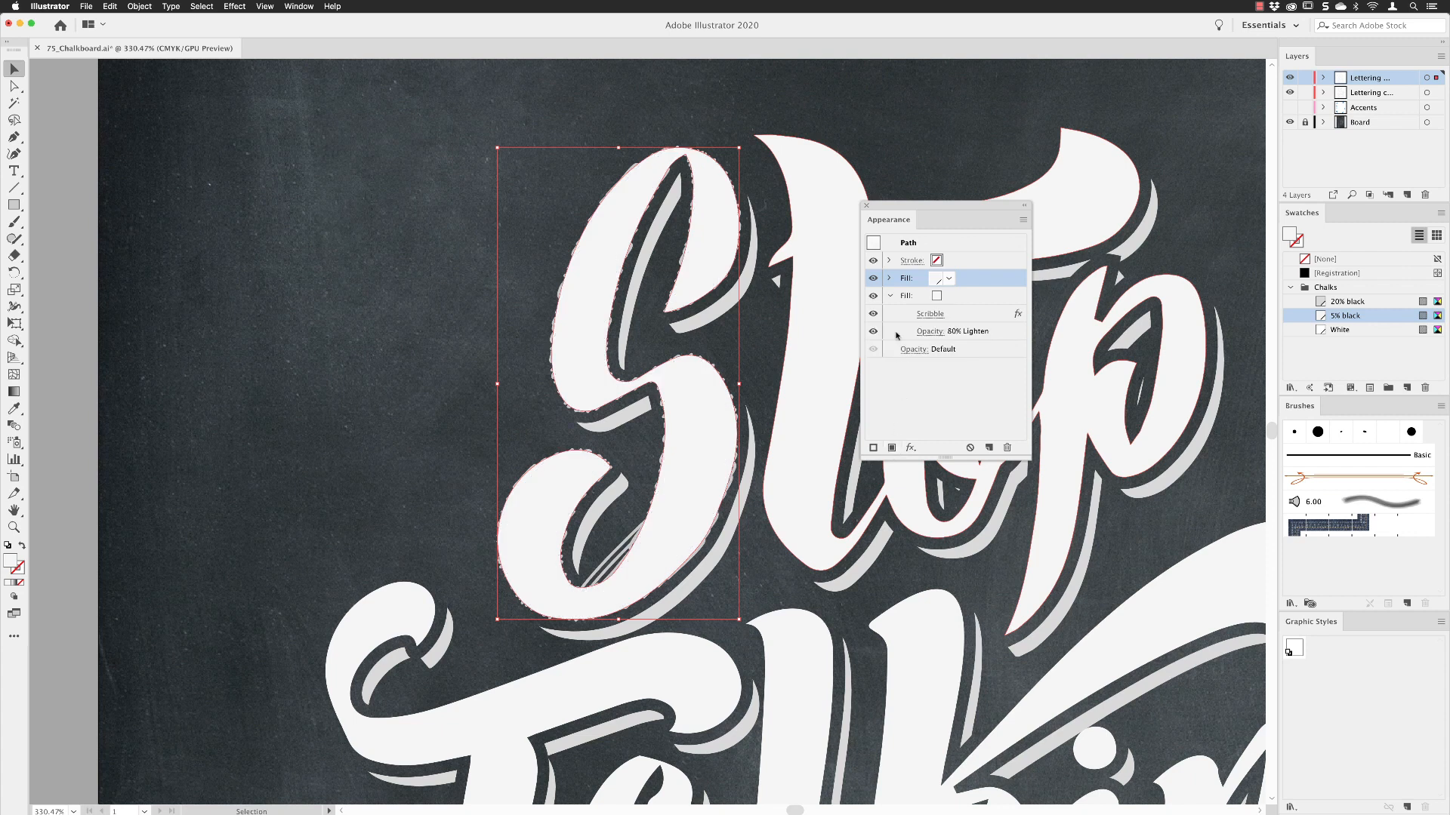
left_click(891, 296)
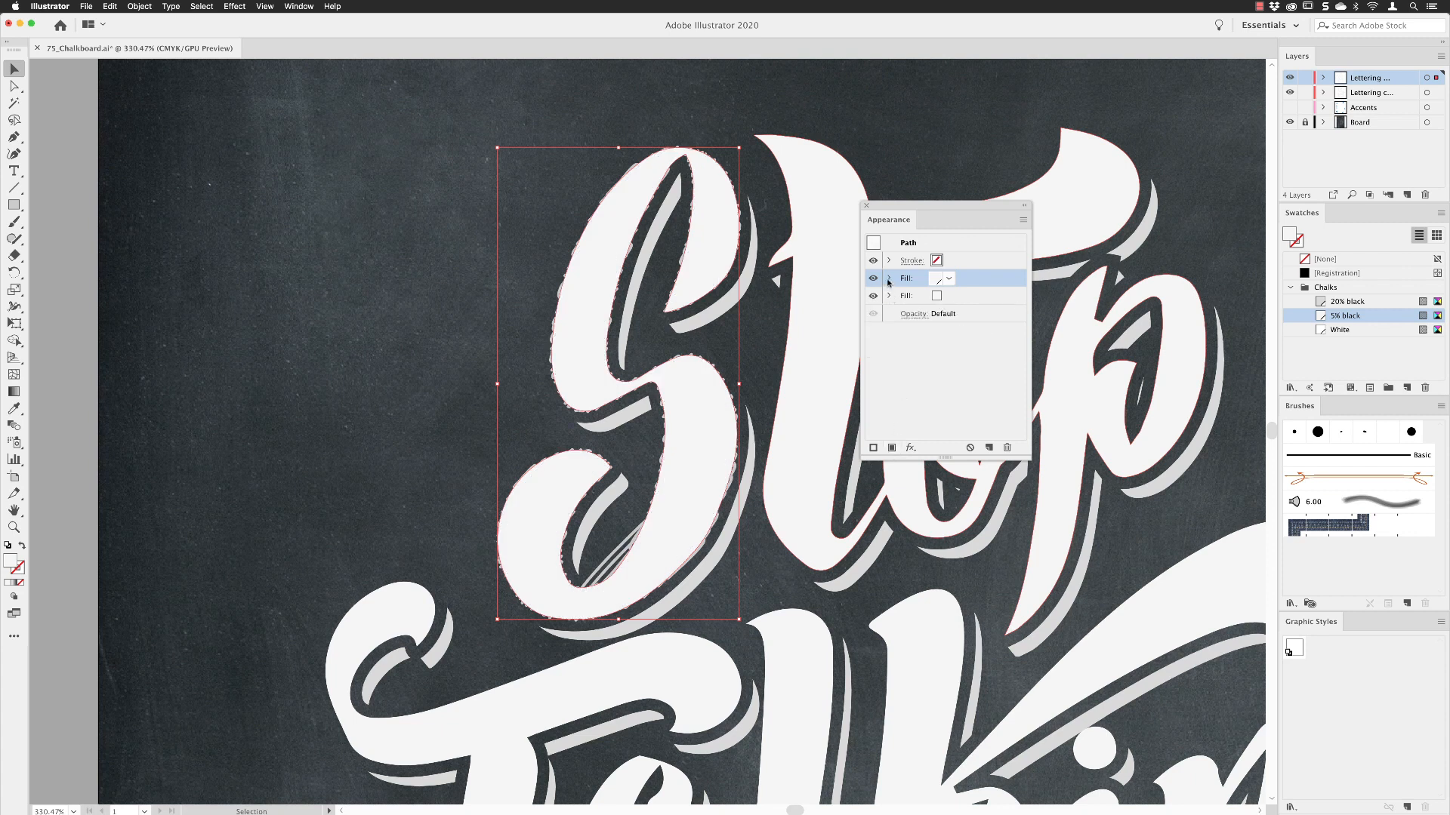
left_click(890, 279)
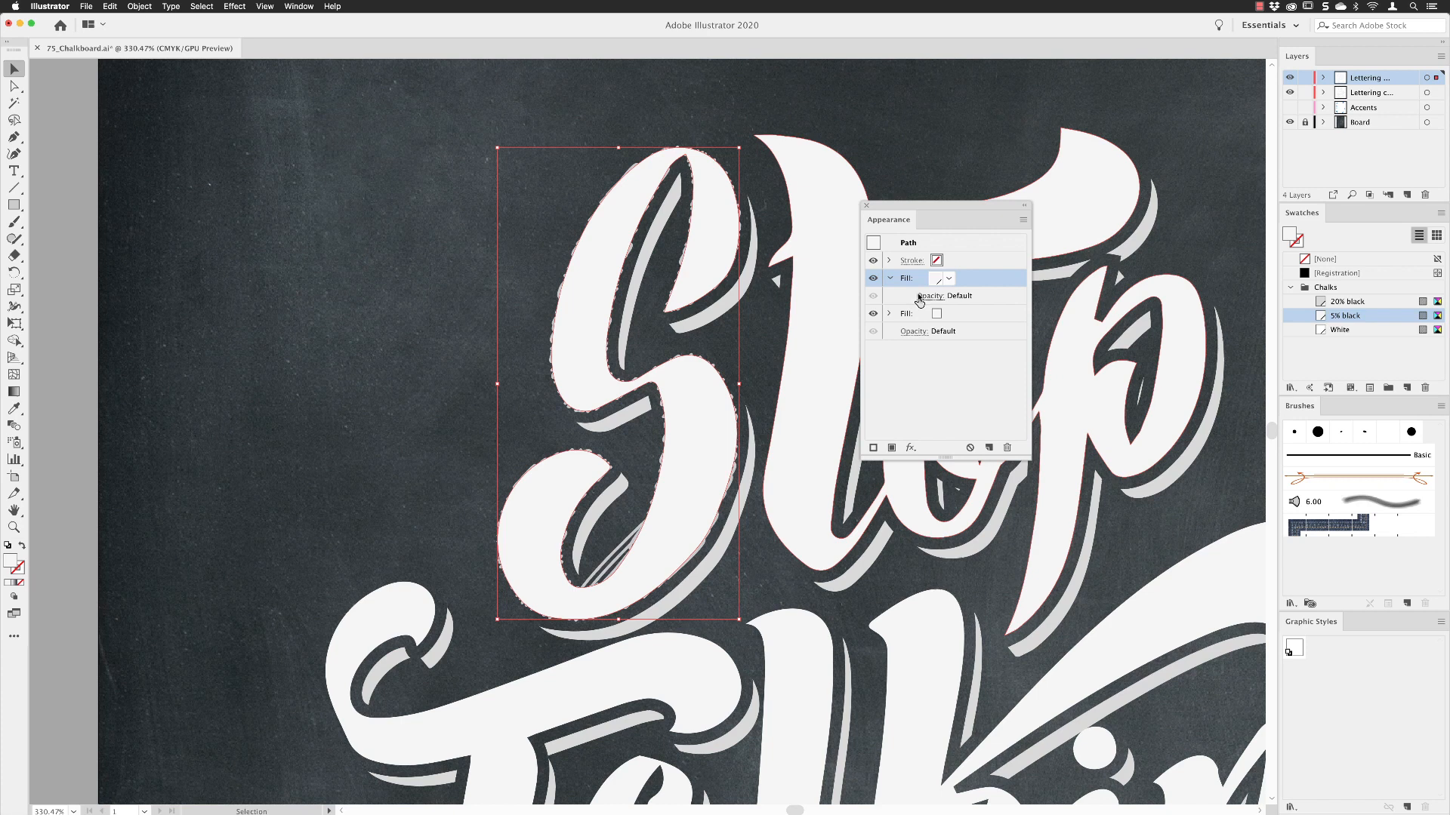
left_click(950, 279)
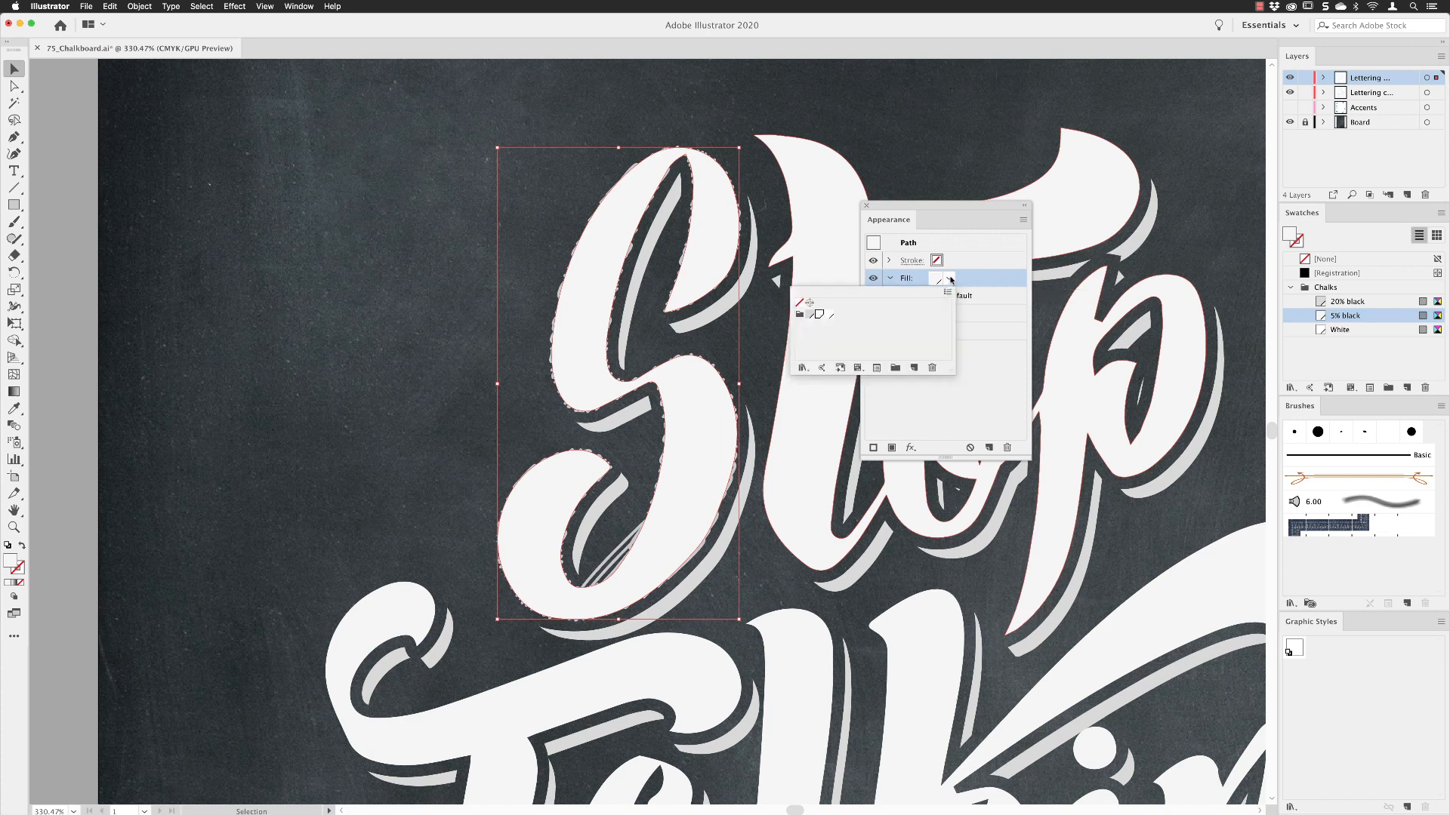
left_click(830, 315)
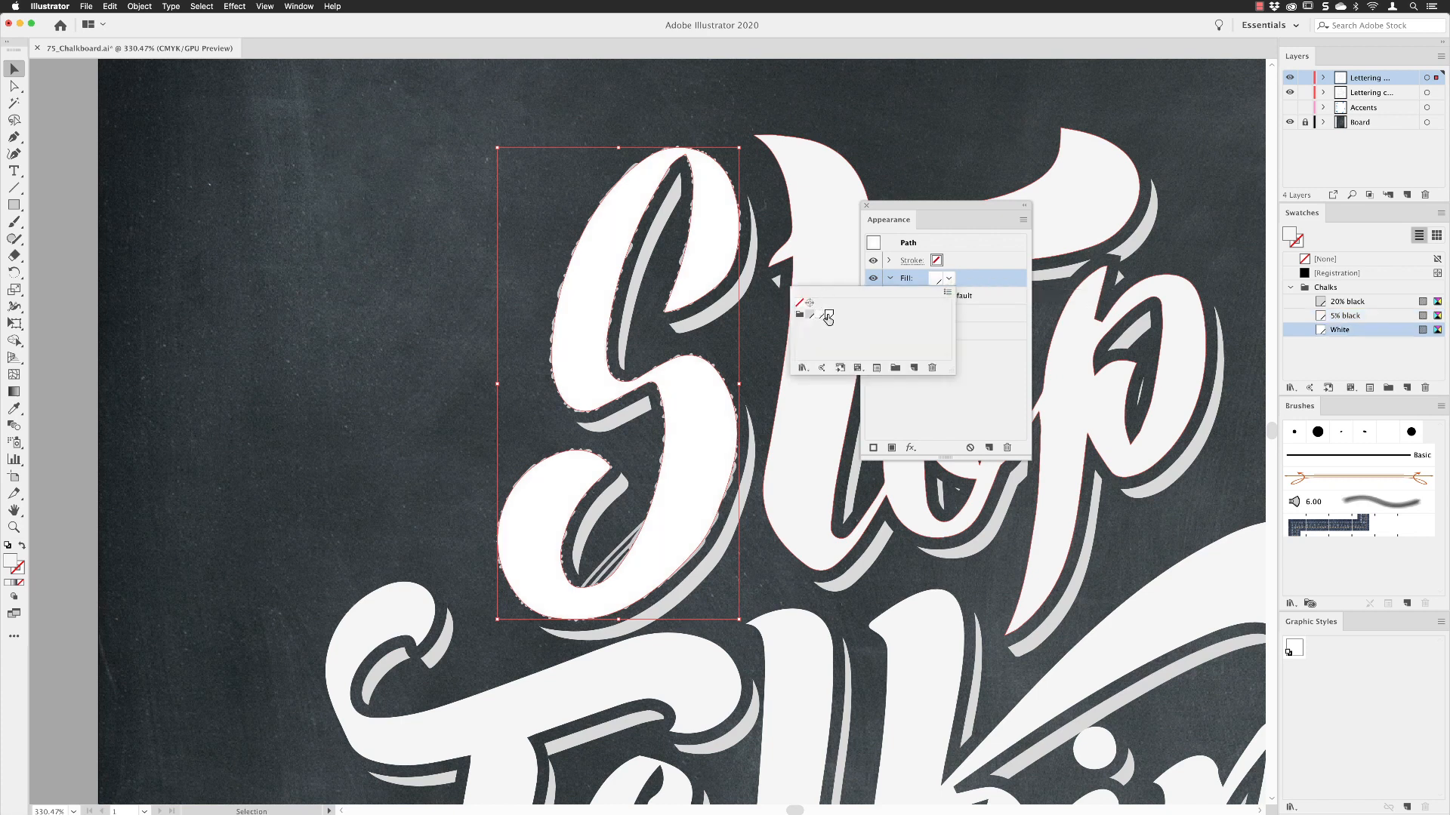
left_click(984, 378)
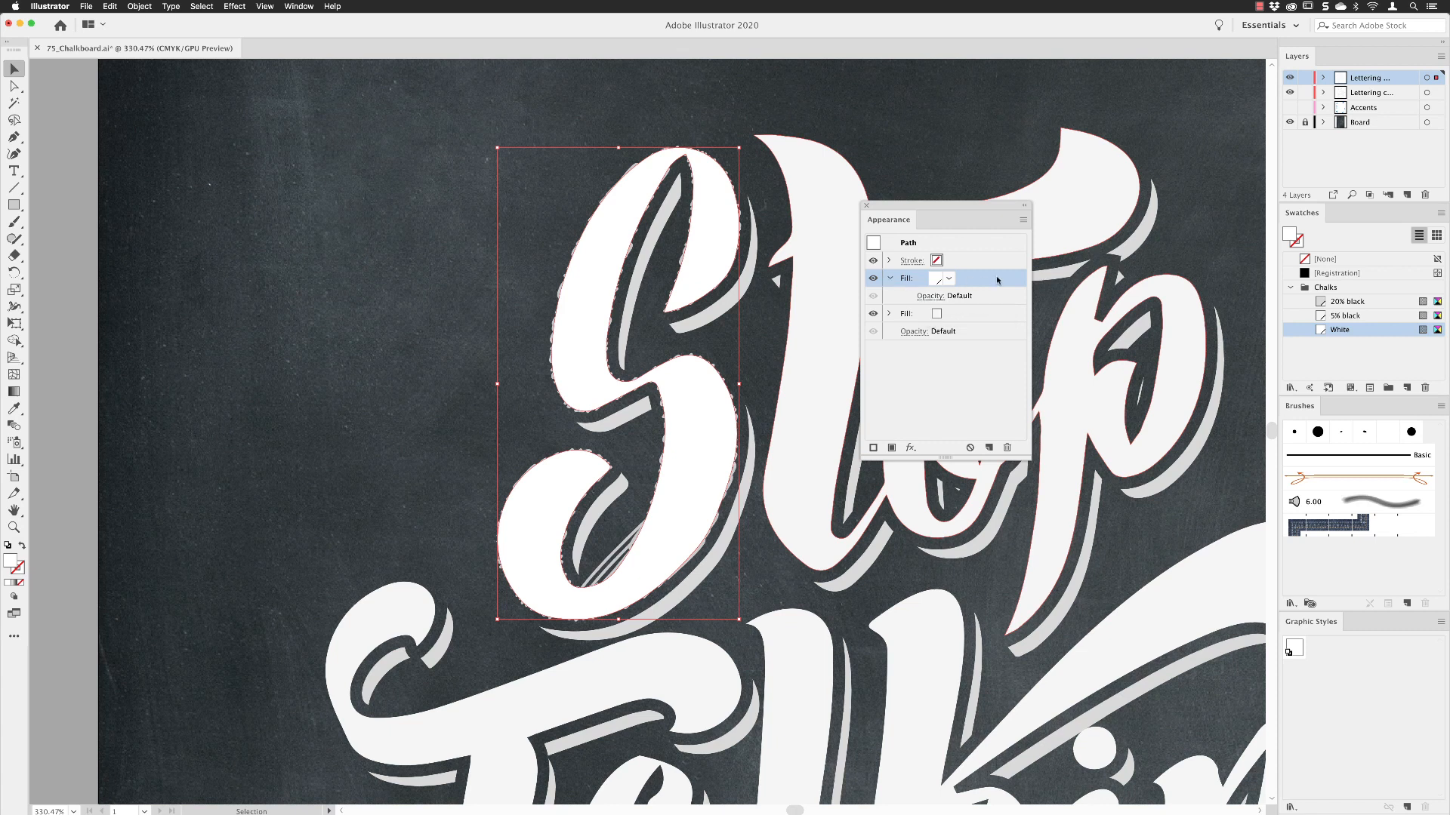
Step: Open the Effect Gallery for the new white fill, with the Reticulation sketch effect in use
left_click(911, 448)
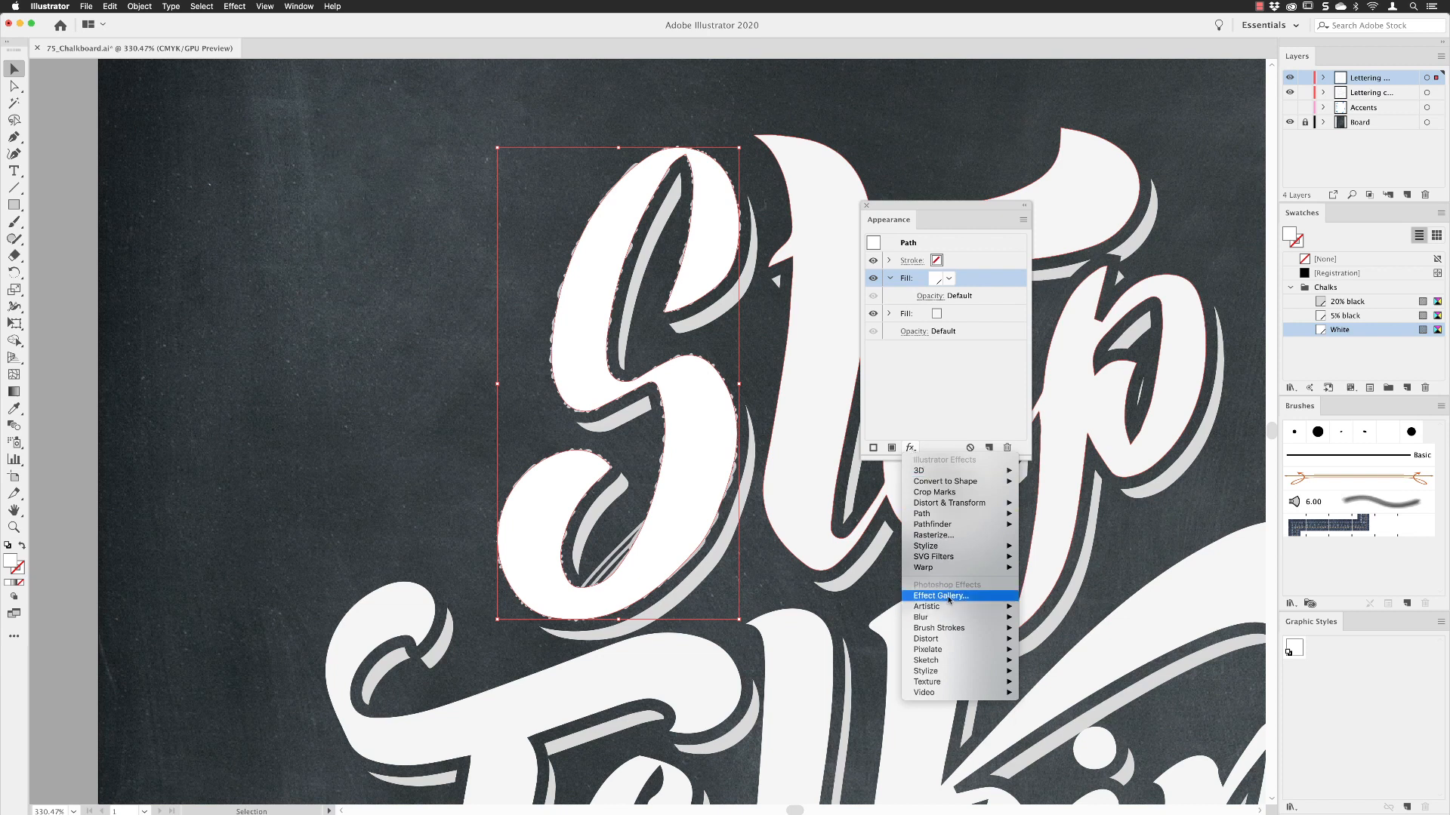
left_click(945, 596)
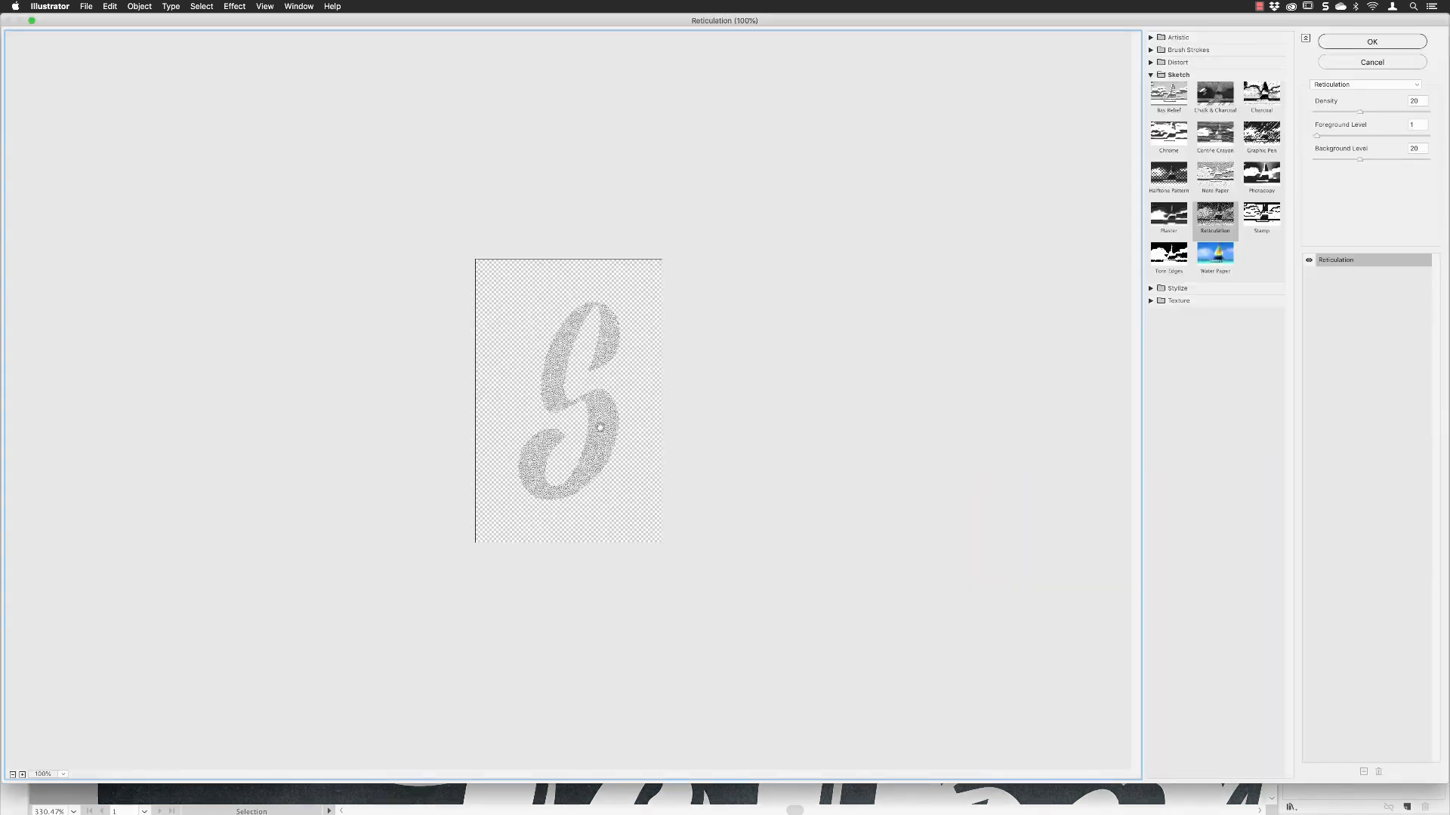
left_click(22, 775)
left_click(22, 775)
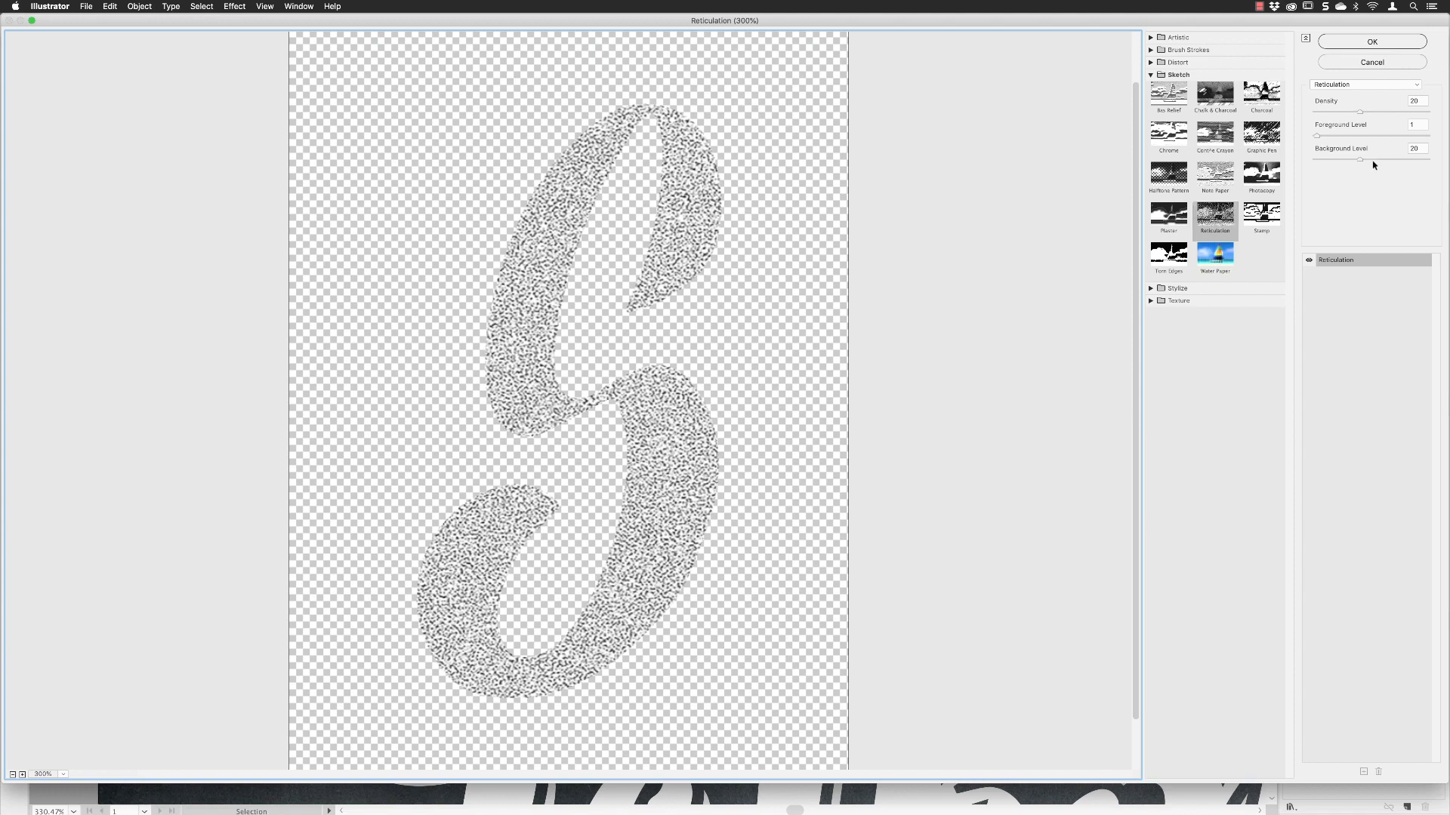
Step: Test a reticulation density of 1 and a much higher one, return it to 20 and apply the effect
left_click_drag(1360, 112, 1318, 115)
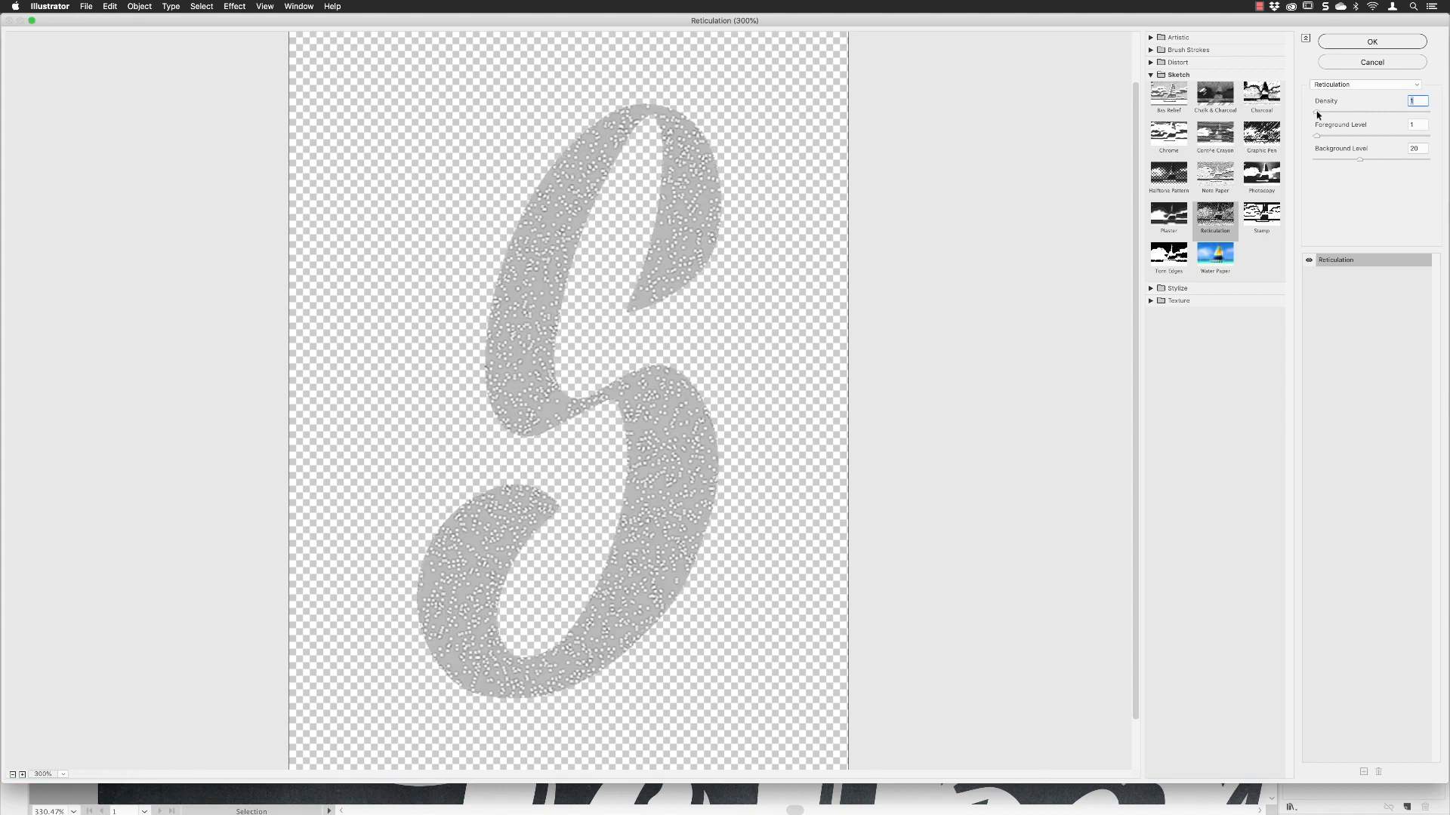
left_click_drag(1318, 115, 1421, 114)
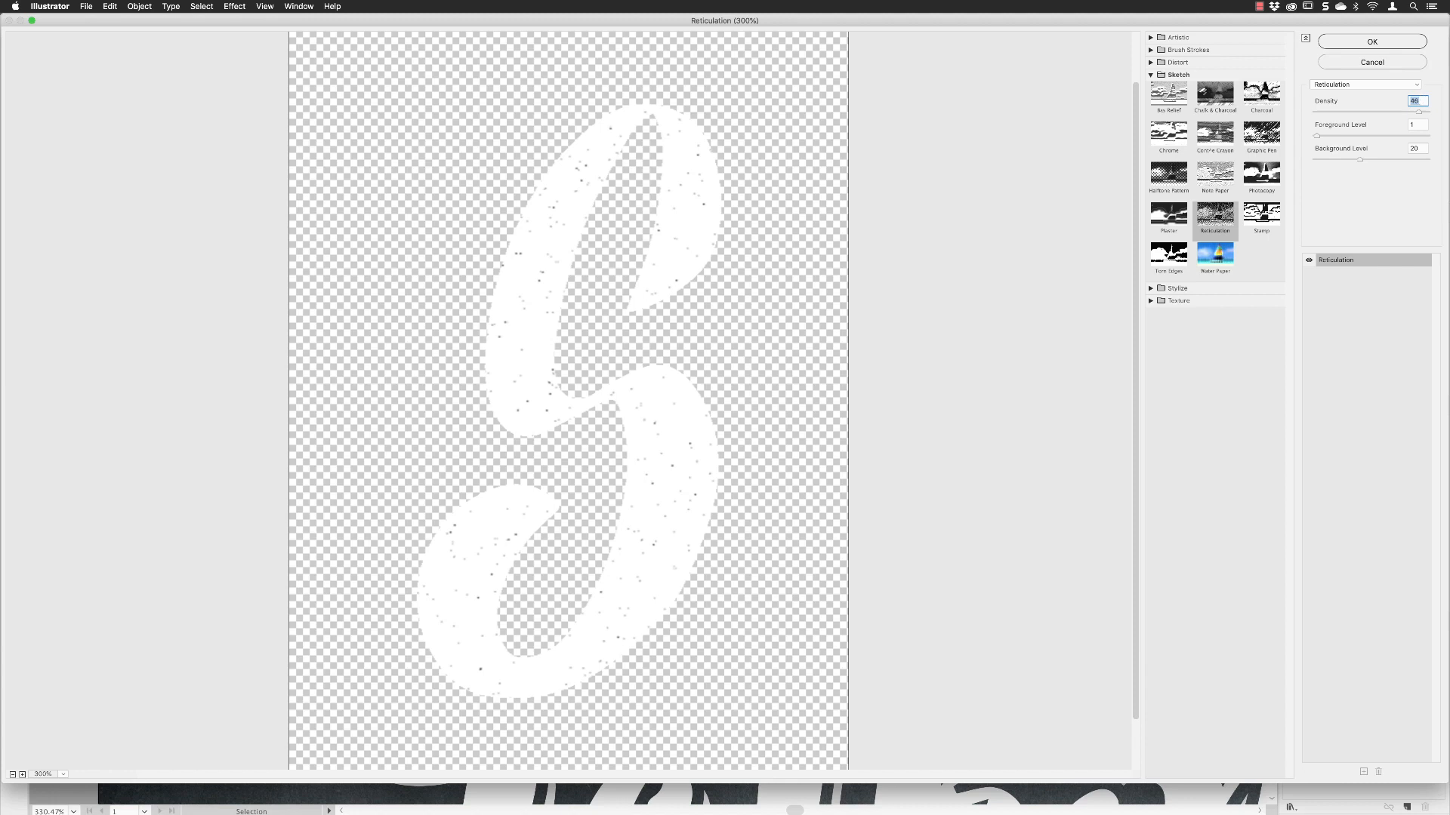
type("20")
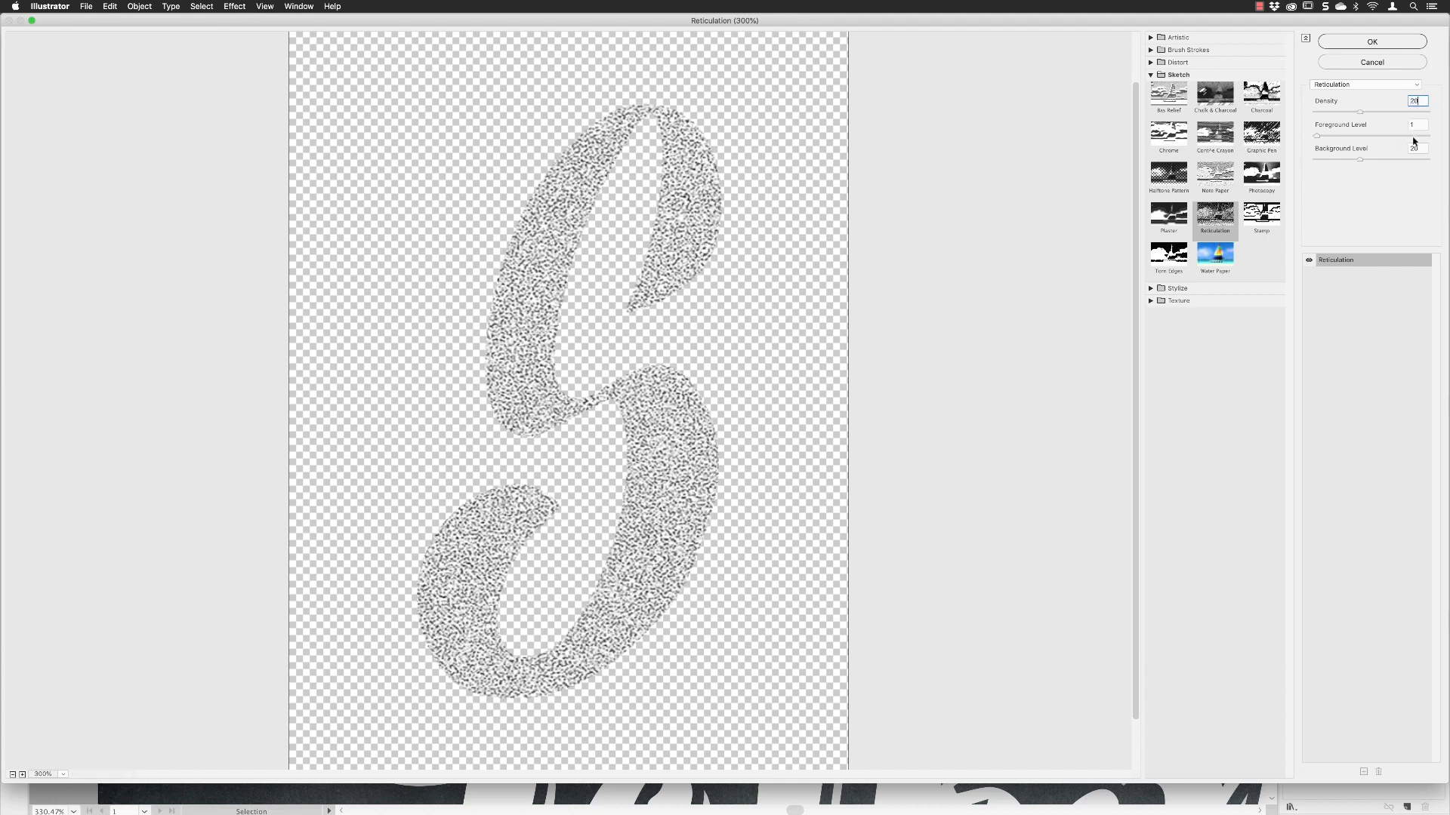
left_click(1366, 43)
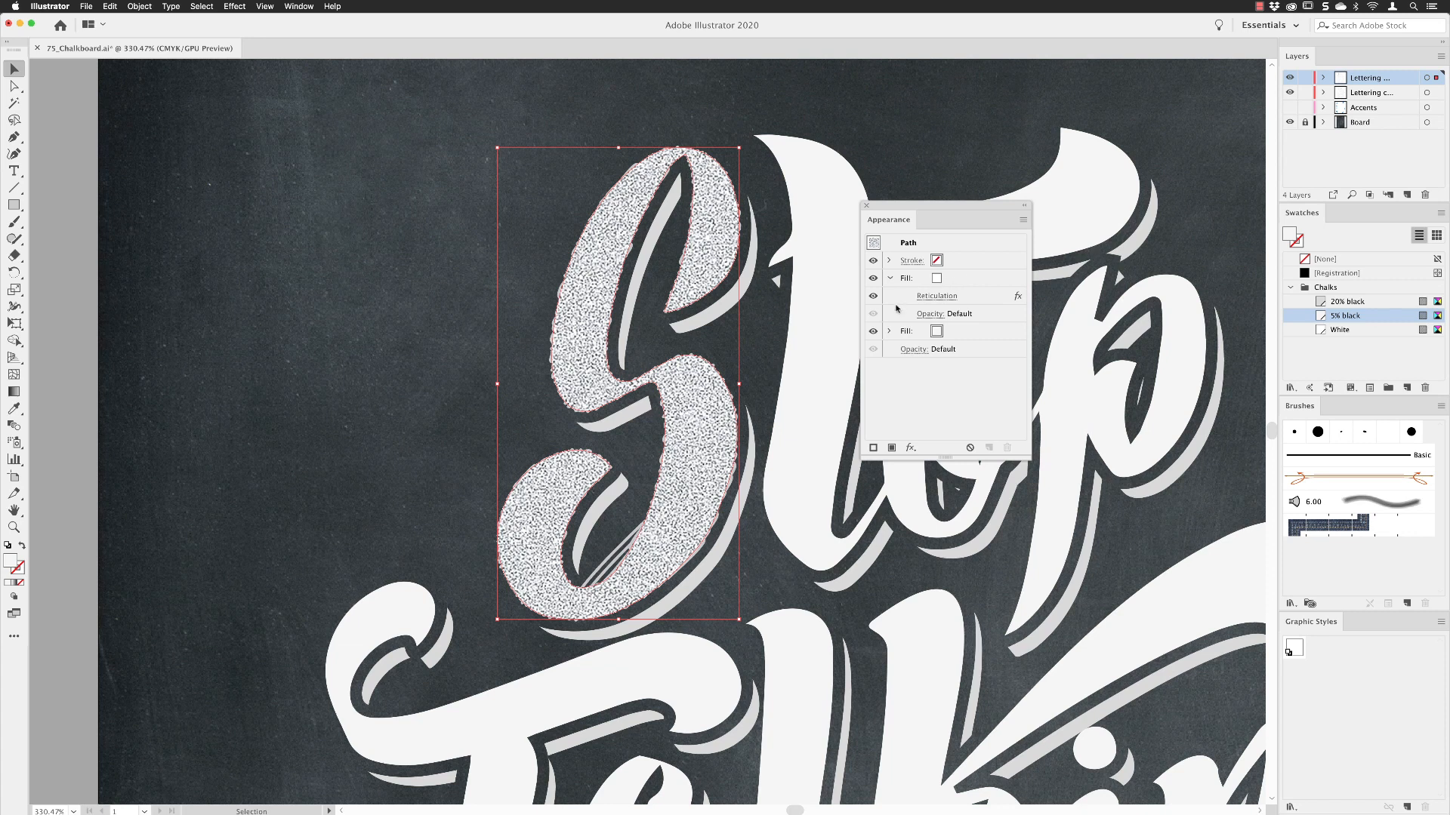
Step: Set the reticulated fill's blend mode to Hard Light and its opacity to 80%
left_click(964, 281)
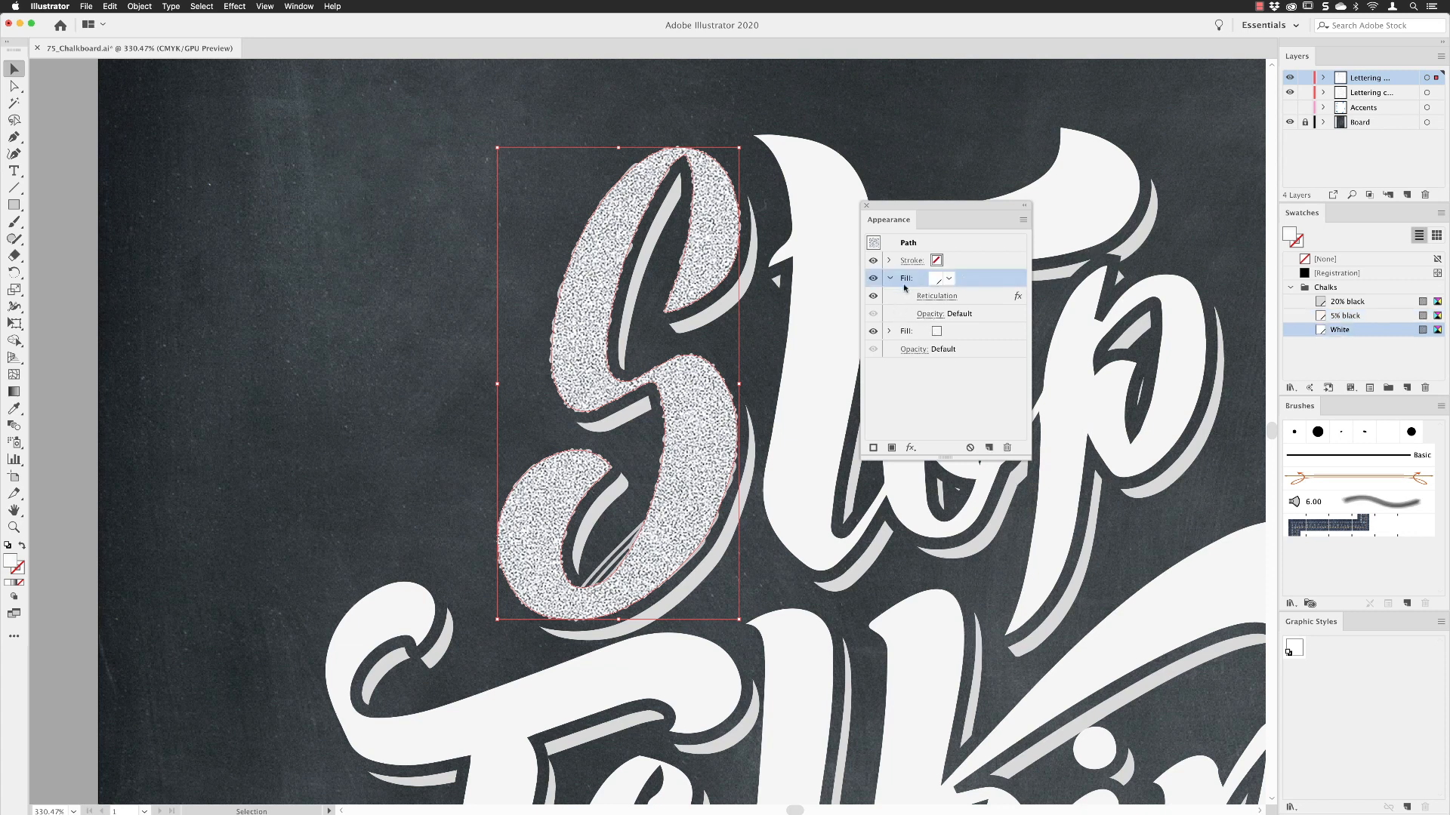
left_click(924, 319)
left_click(839, 342)
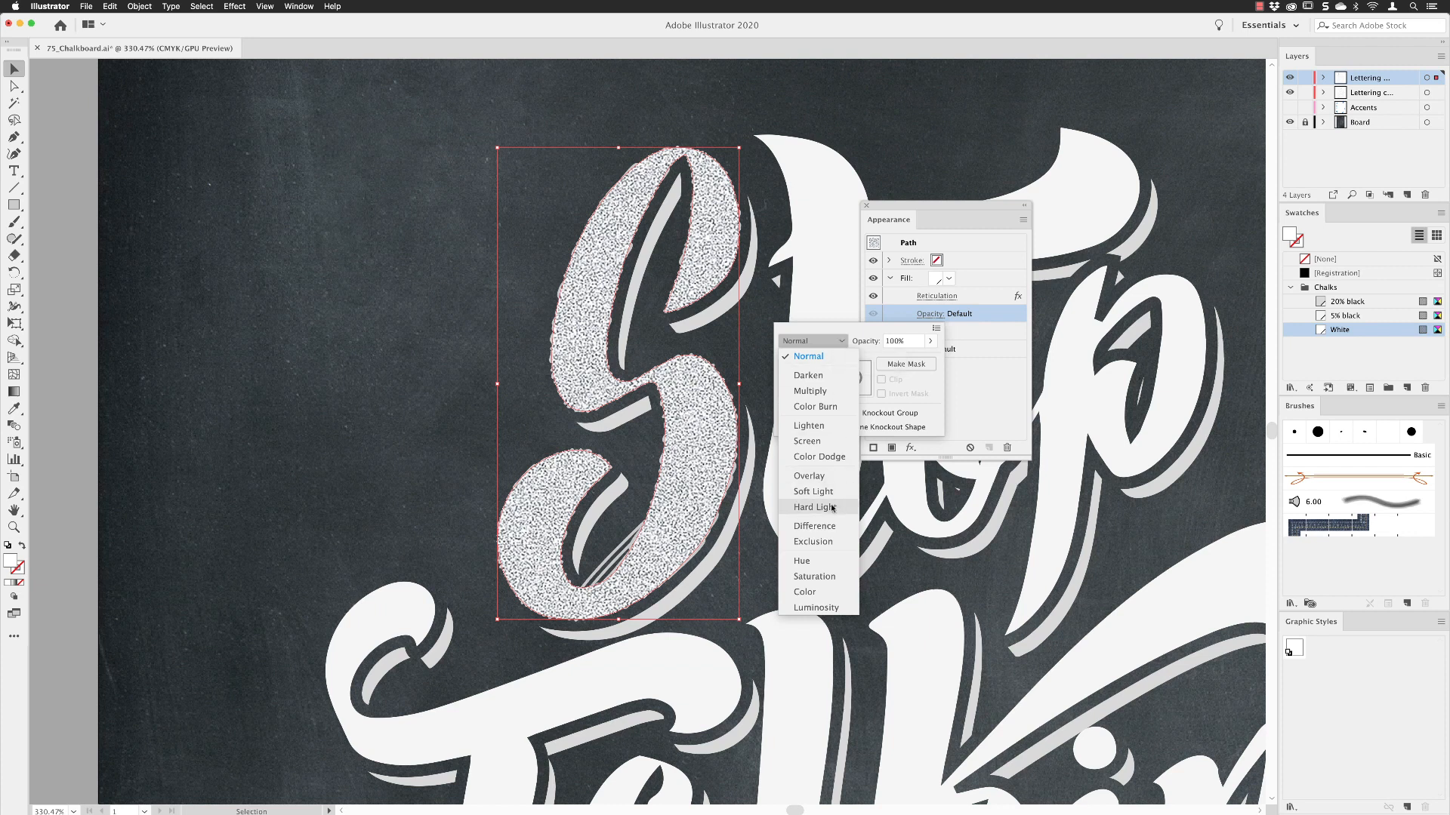
left_click(833, 508)
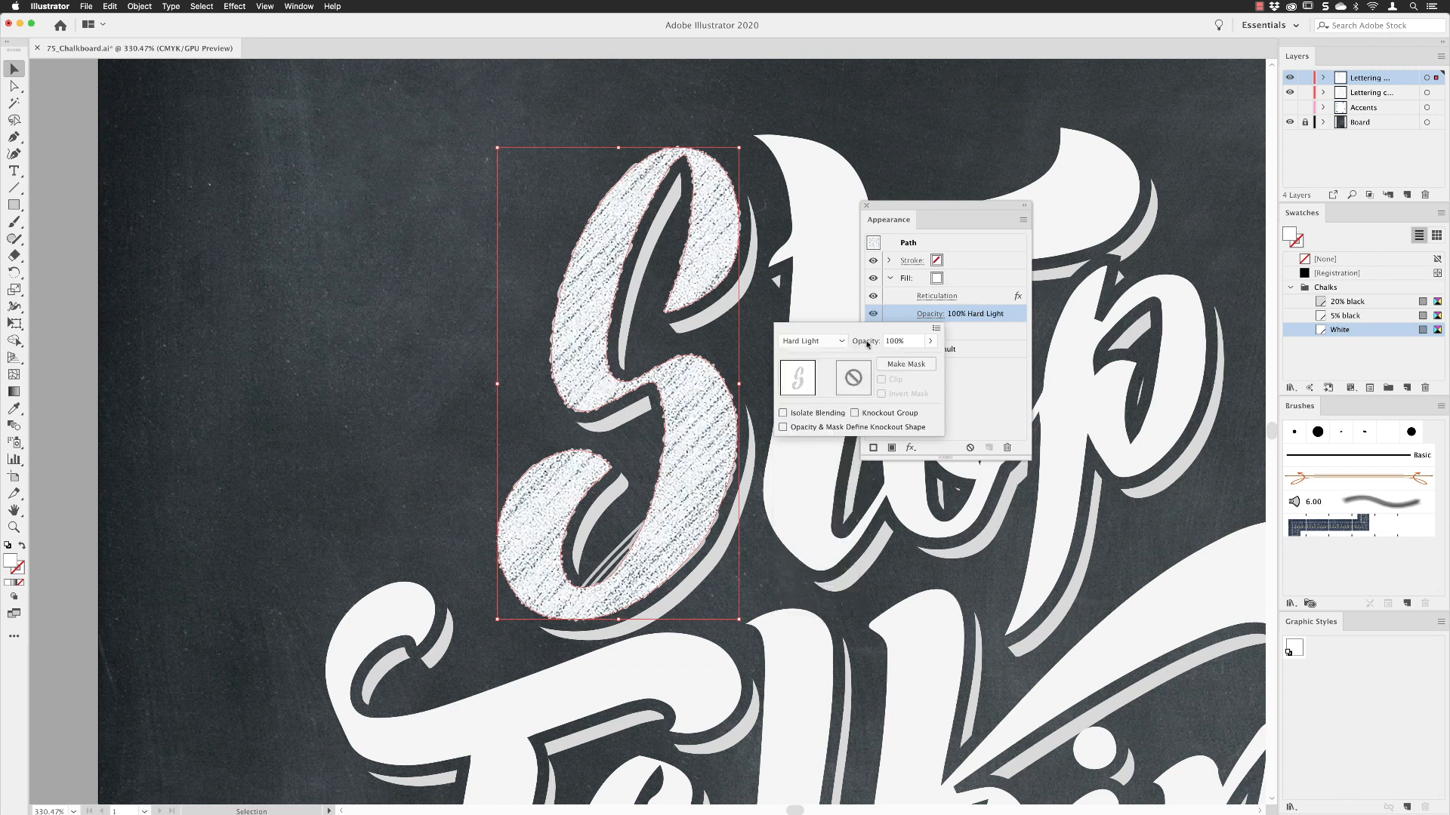
left_click(914, 343)
type("80")
key("Return")
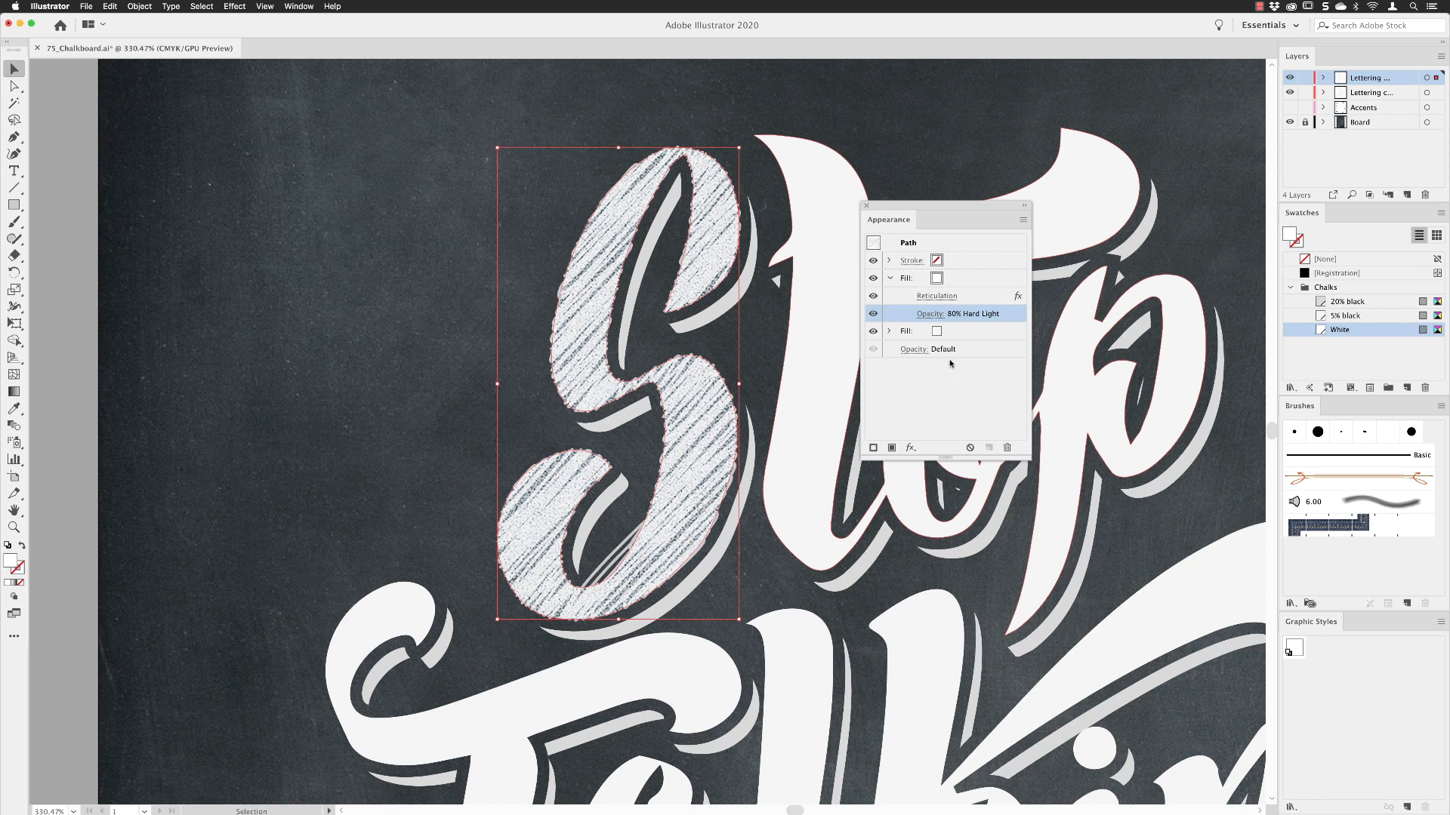
Step: Give the letter S a White stroke of 1 pt
left_click(951, 262)
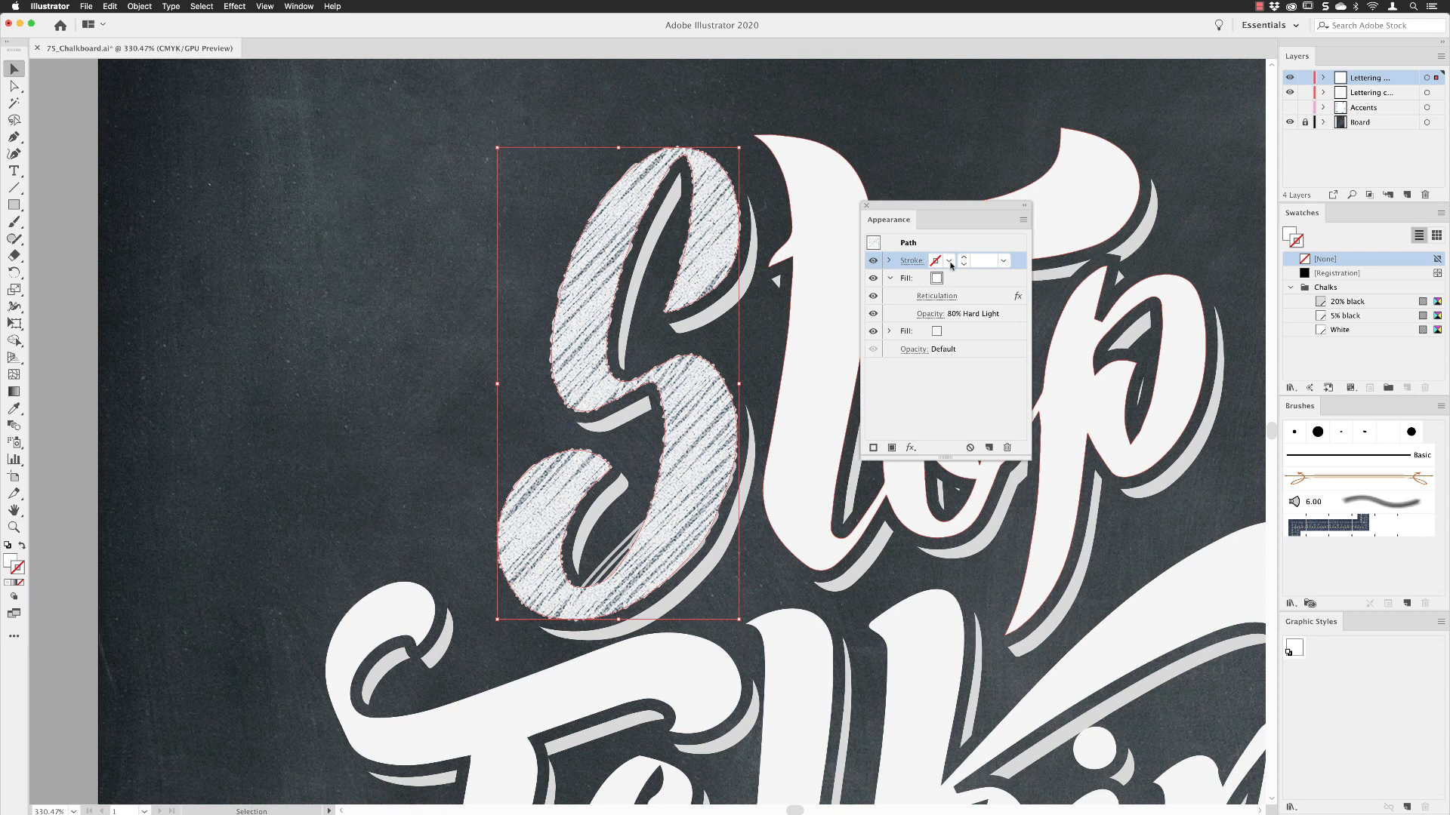
left_click(949, 262)
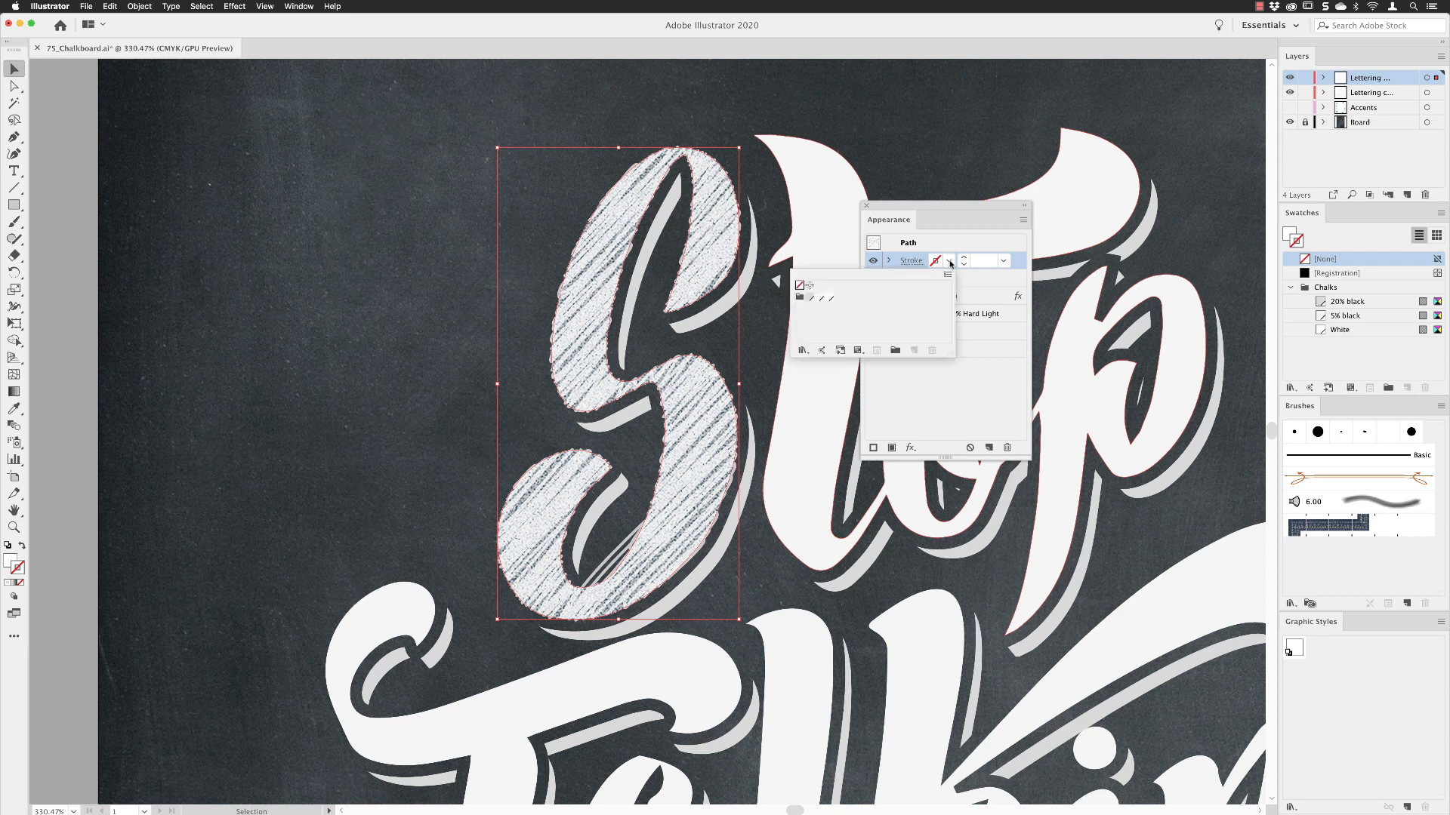
left_click(829, 297)
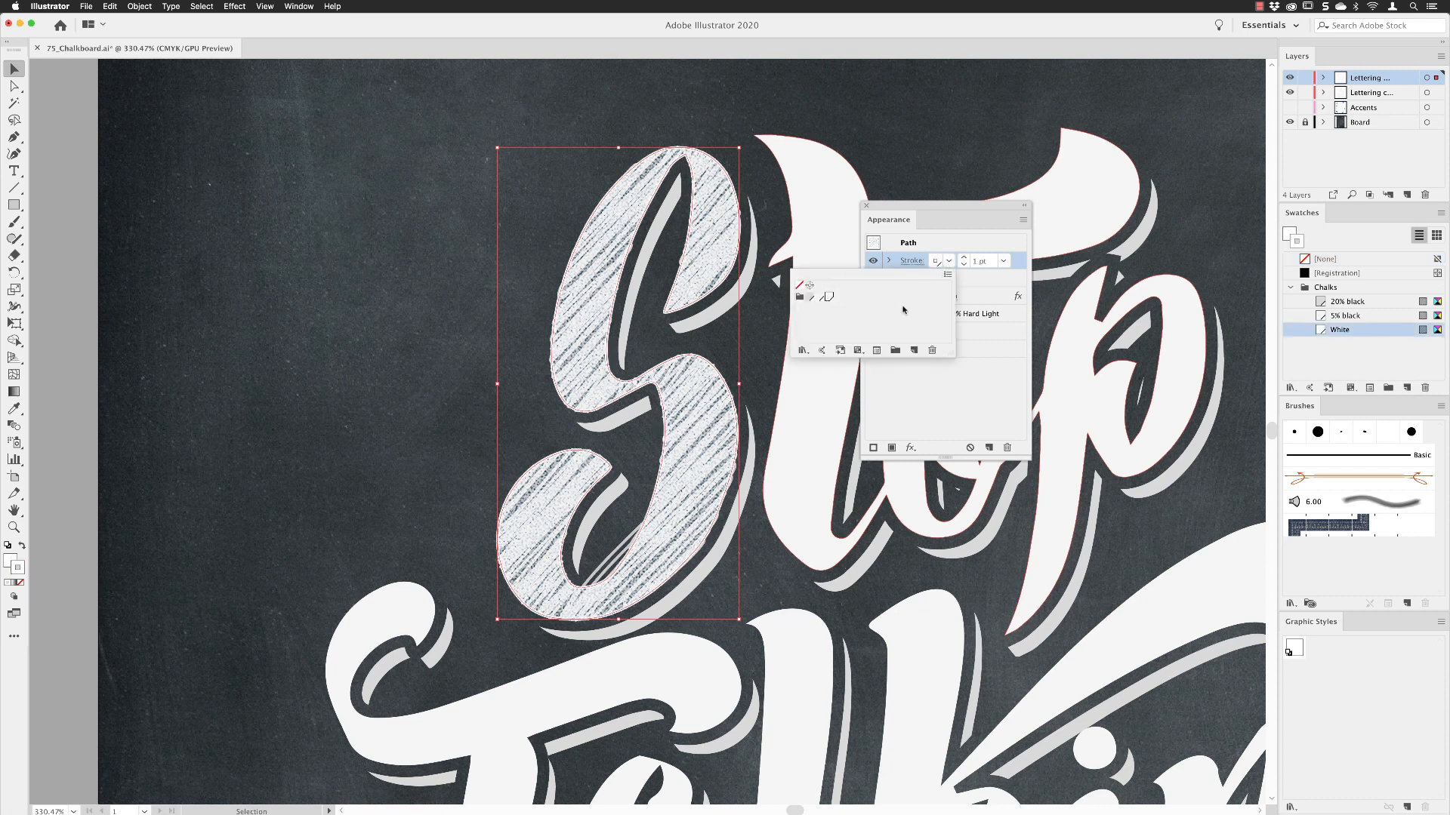
left_click(969, 238)
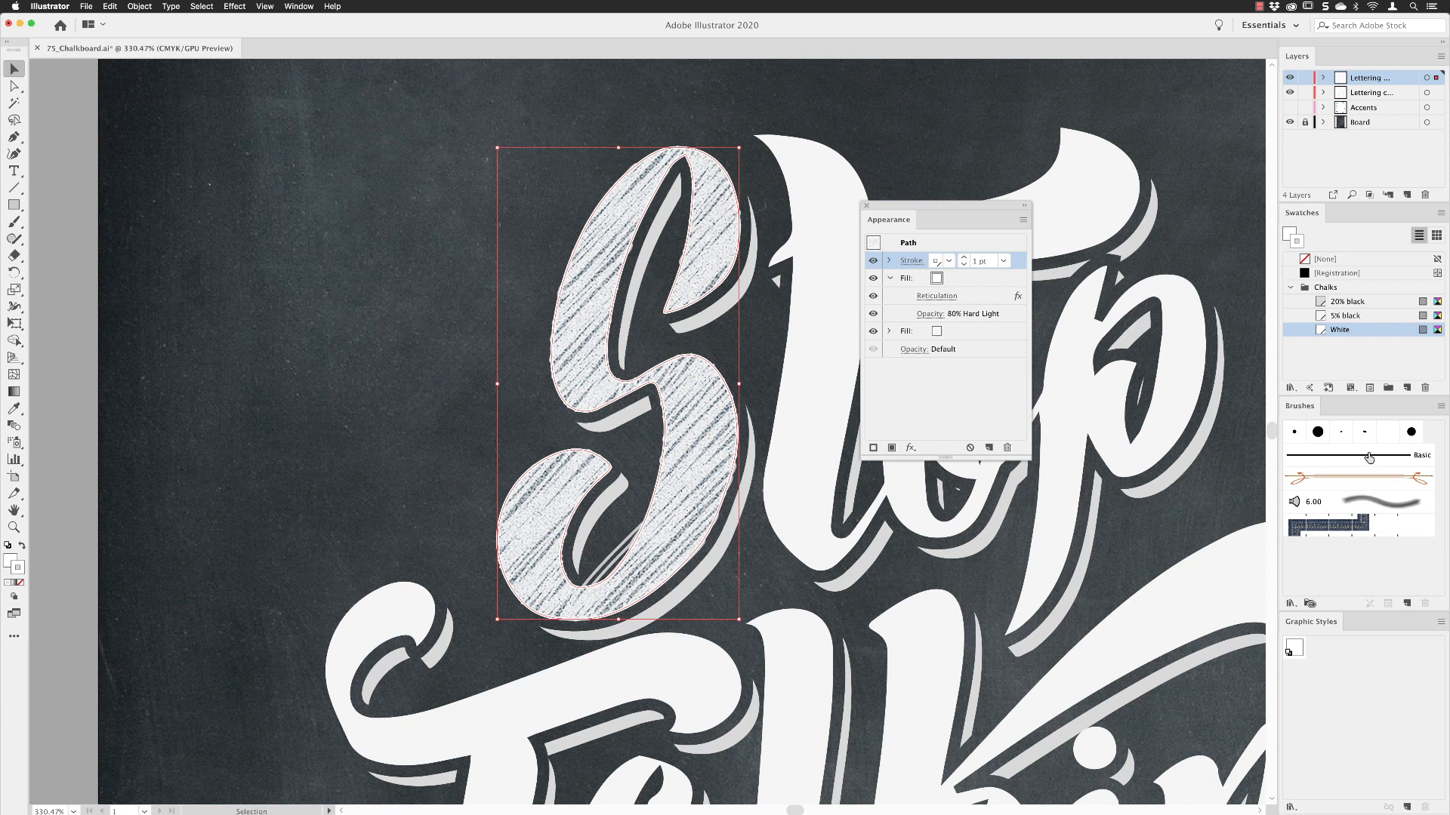
Step: Load the Artistic_ChalkCharcoalPencil brush library, apply one of its thin rough brushes to the letter's stroke, and expand the stroke's attributes
left_click(1289, 603)
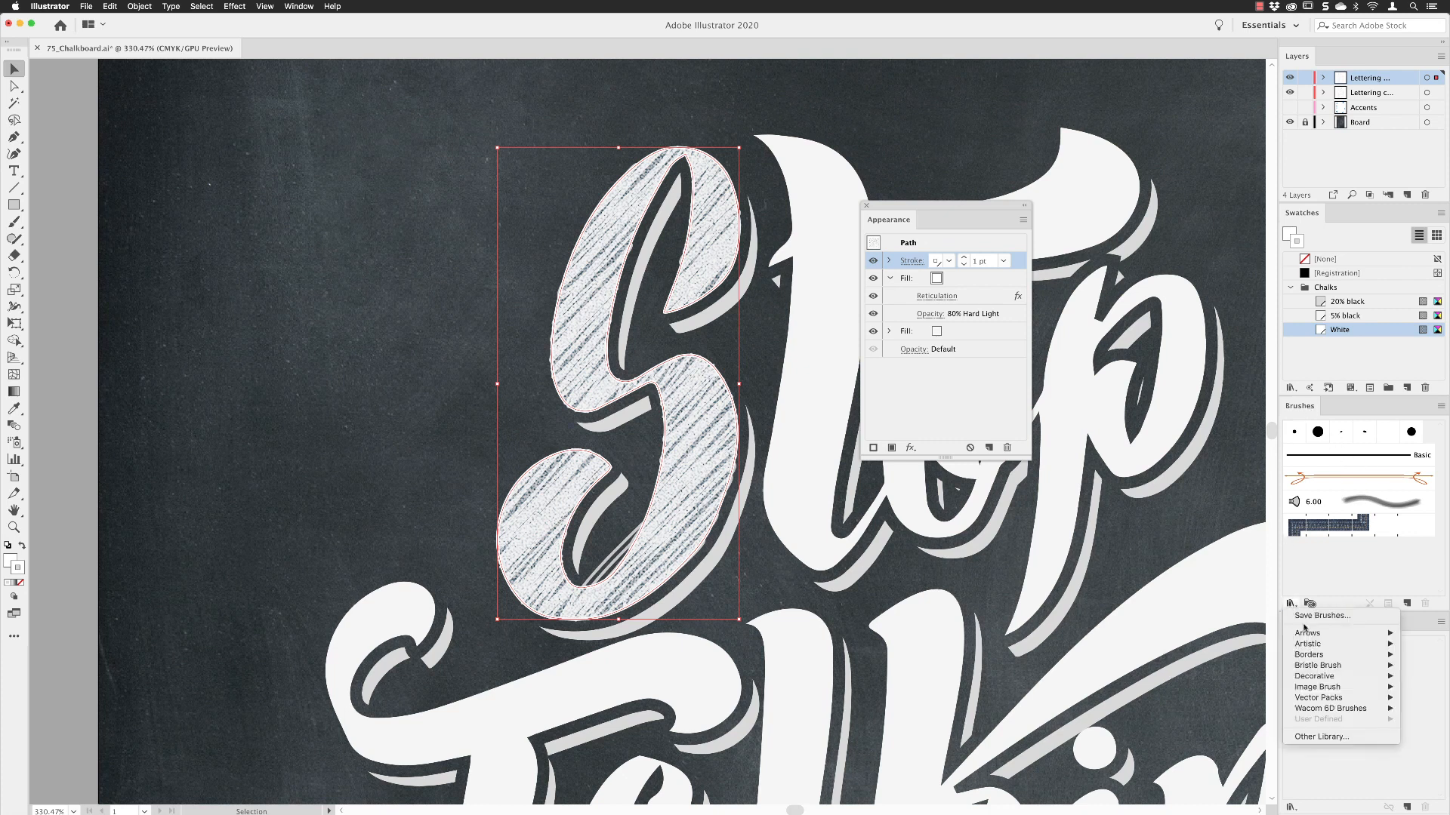
mouse_move(1308, 644)
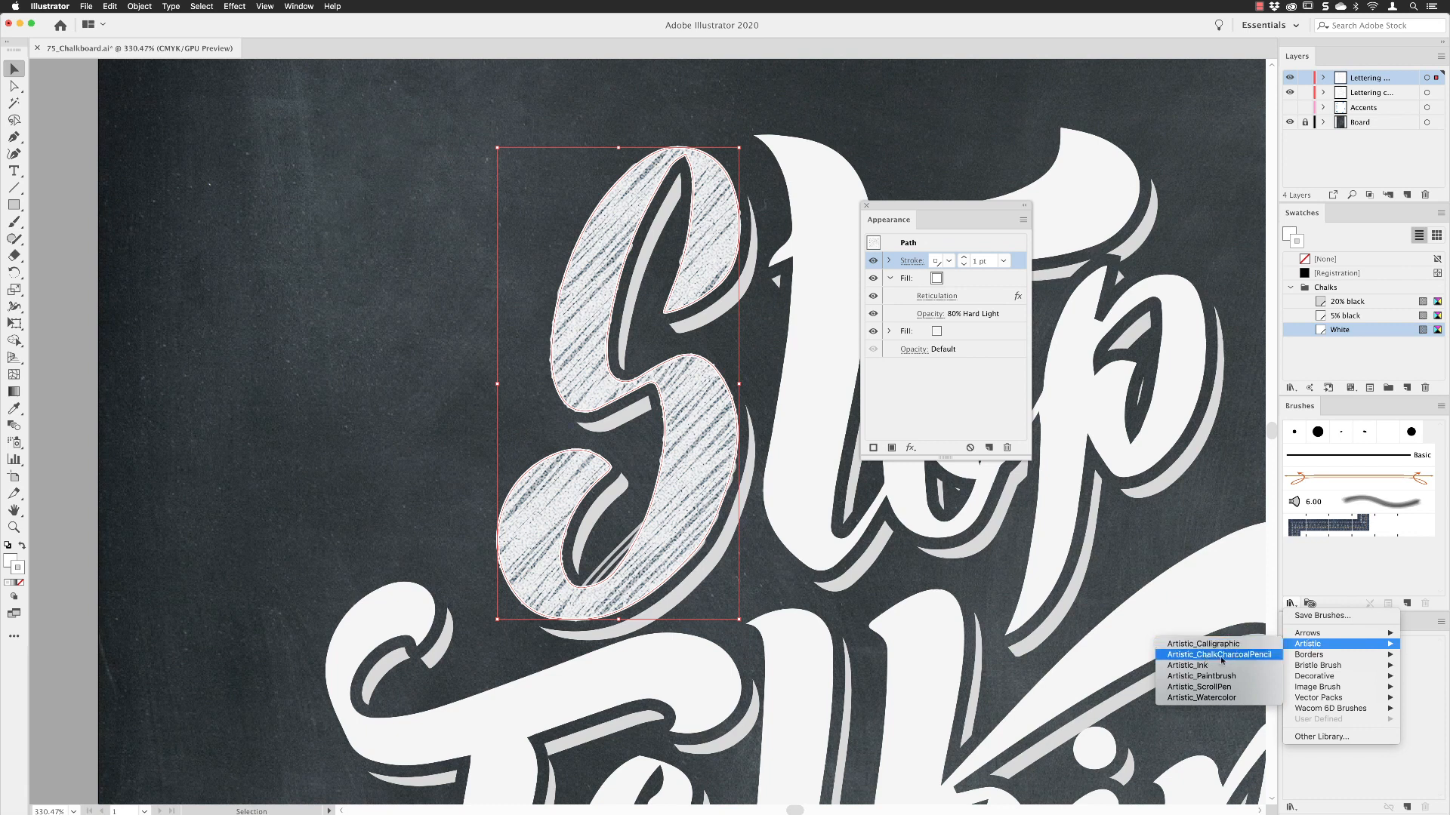
left_click(1217, 655)
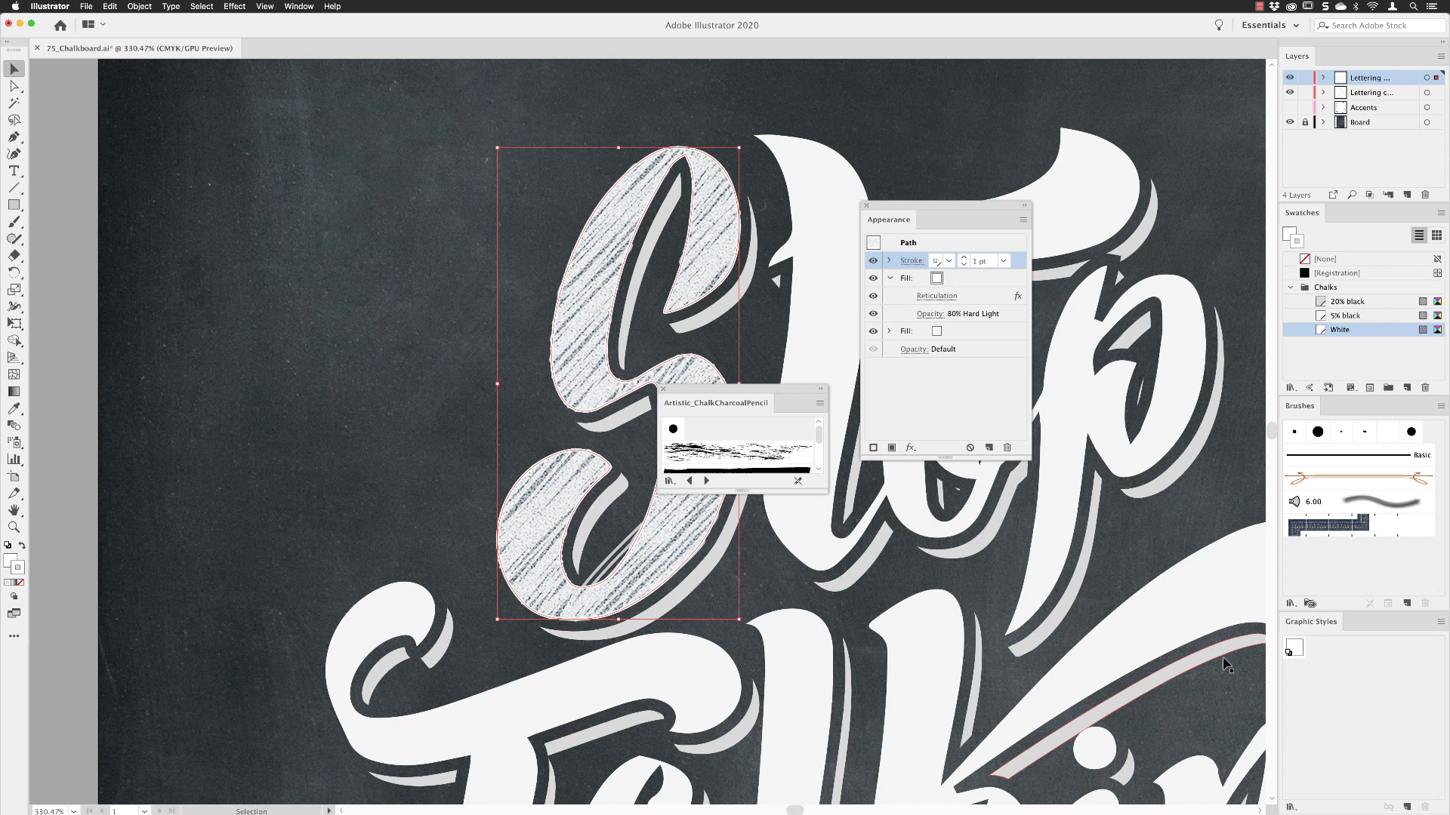
left_click_drag(787, 390, 1186, 112)
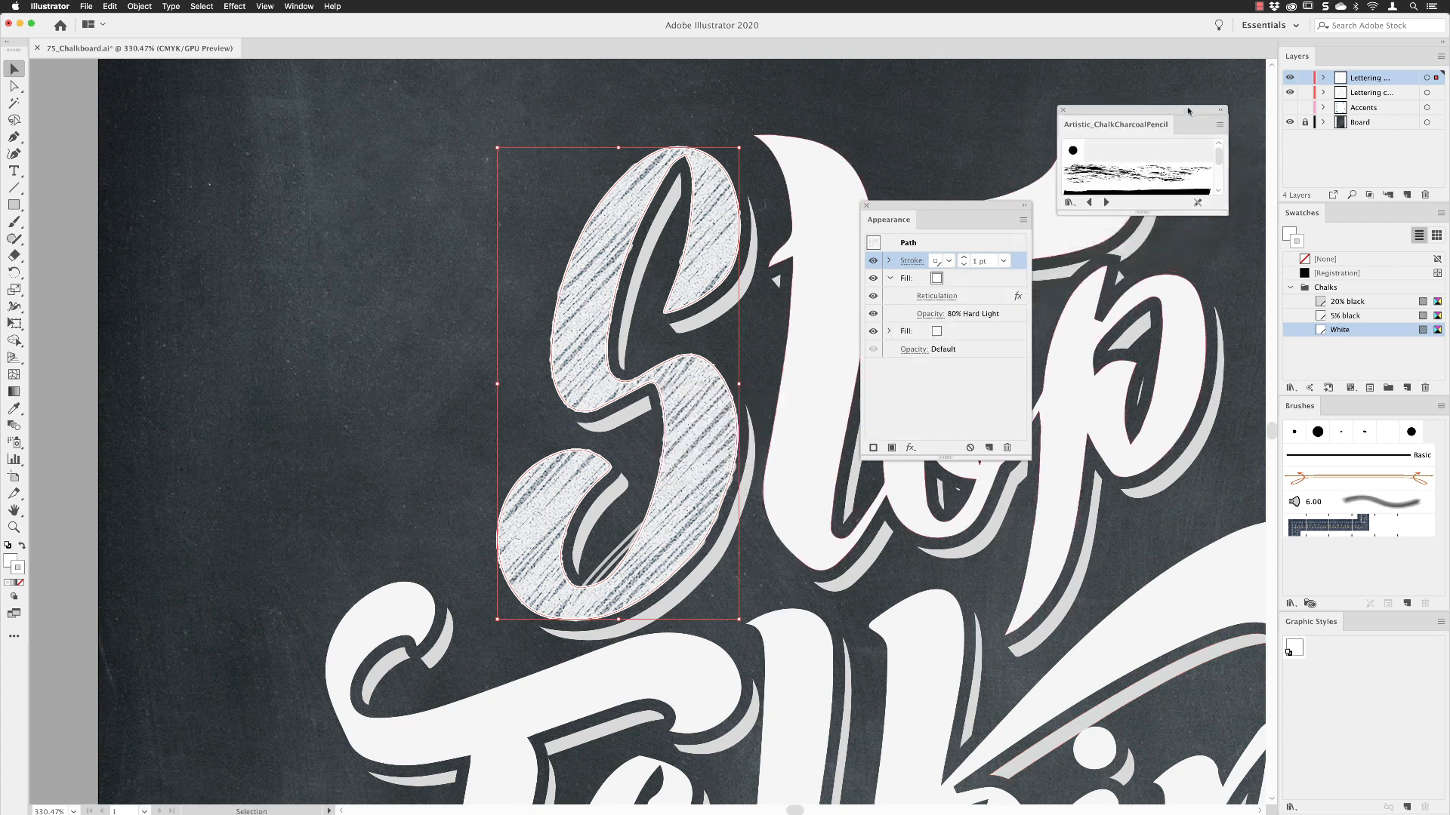
left_click_drag(1140, 213, 1136, 495)
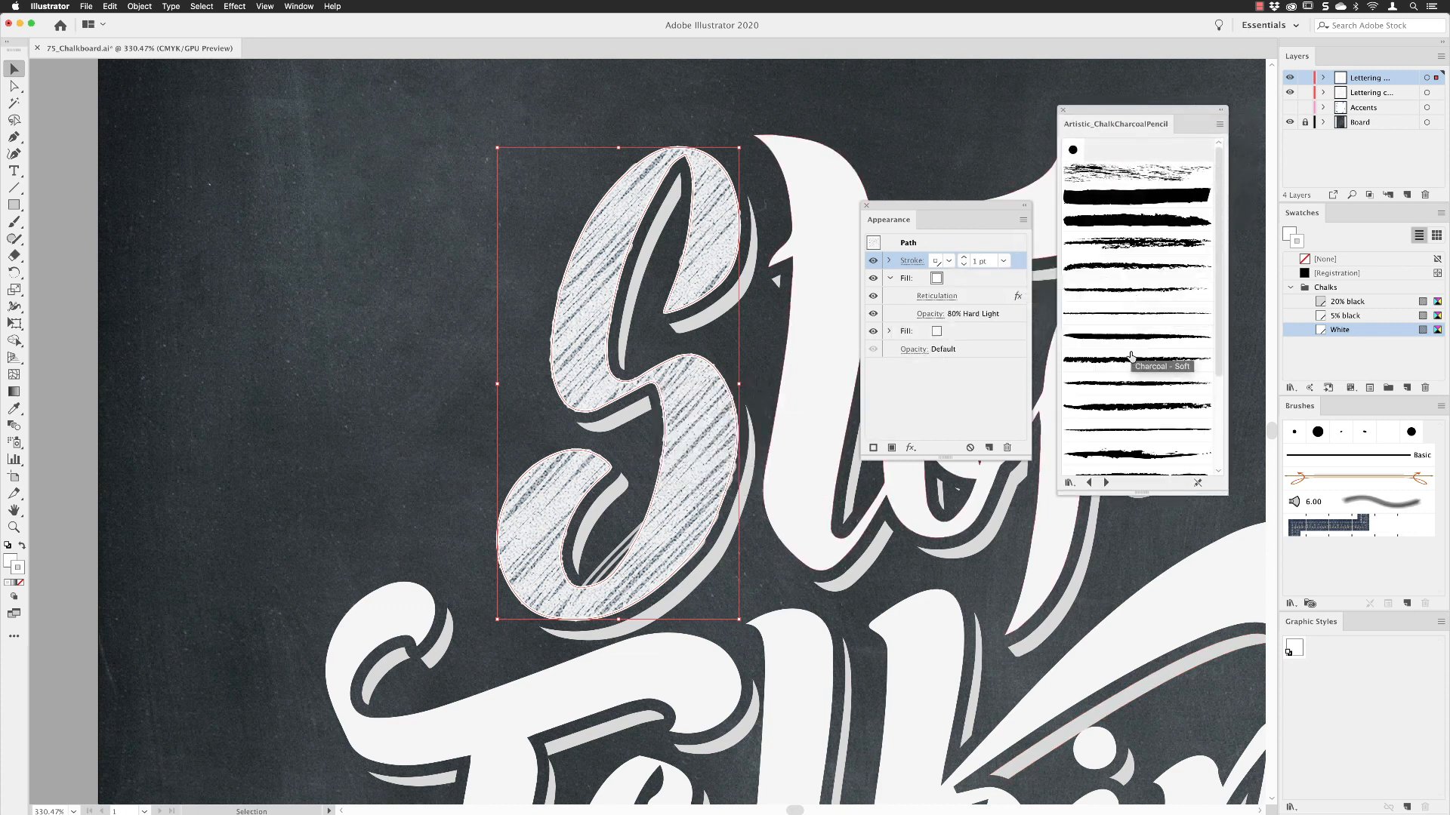
scroll(1137, 401, "down", 5)
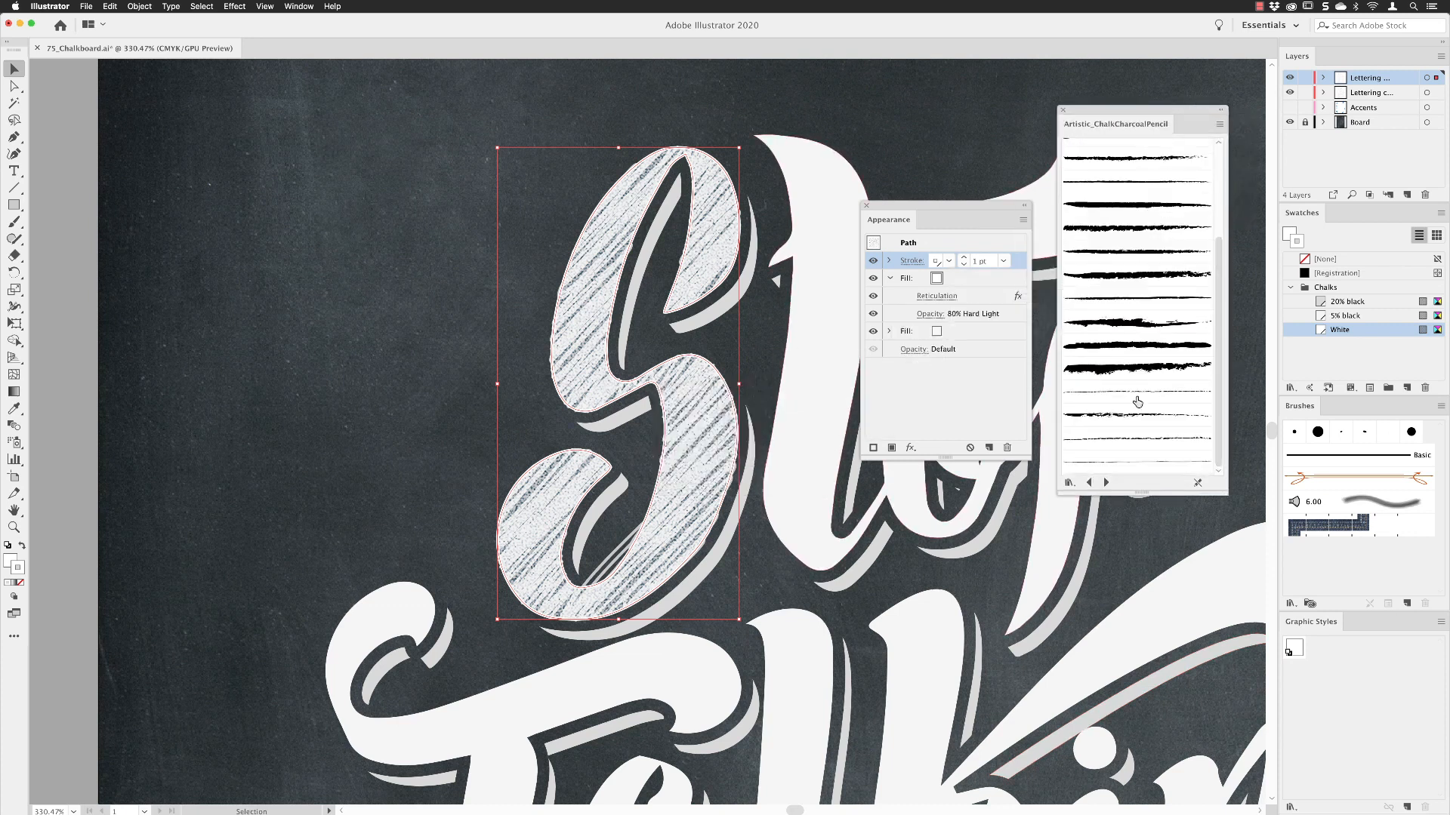
left_click(1135, 297)
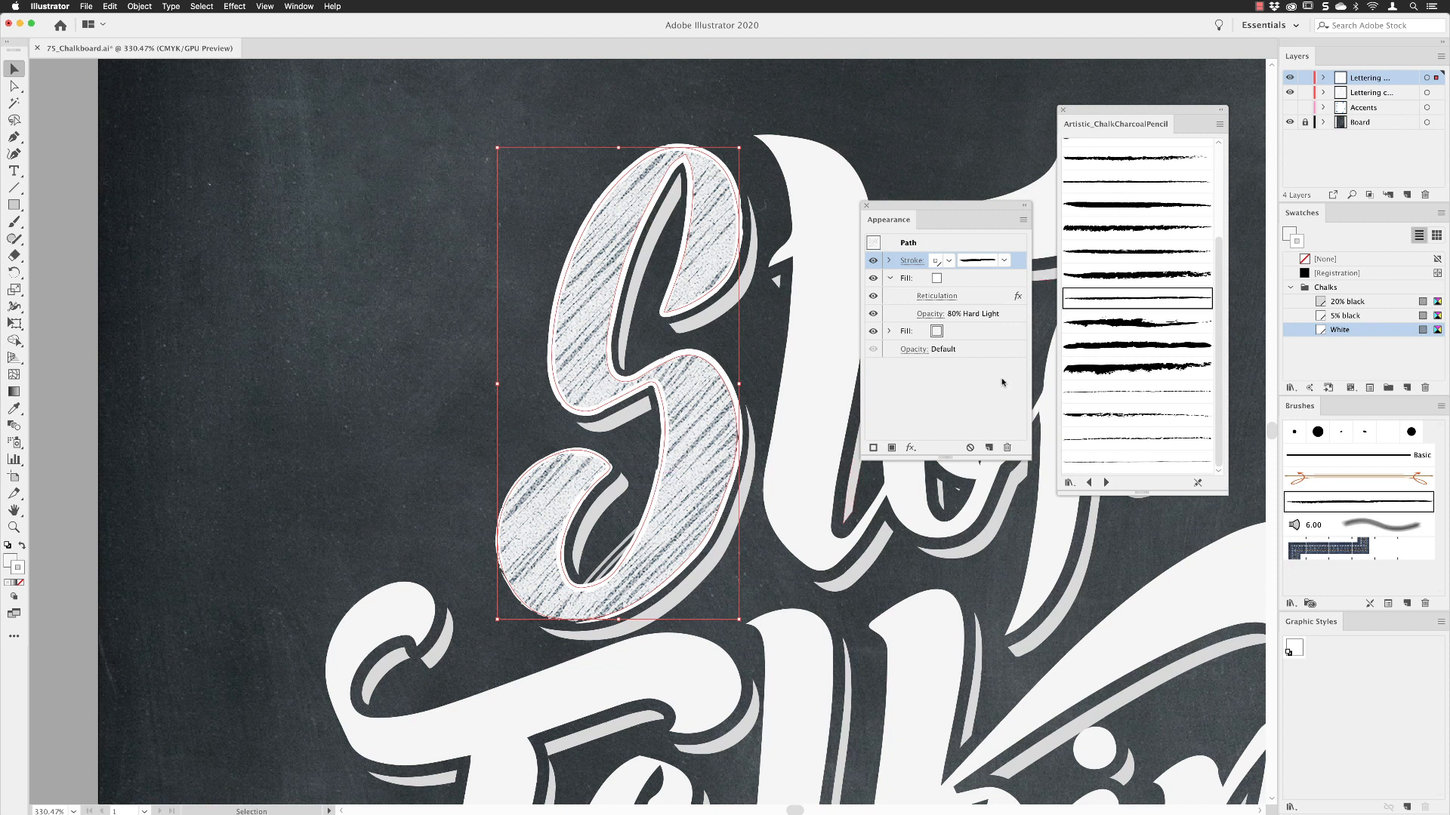
left_click(889, 261)
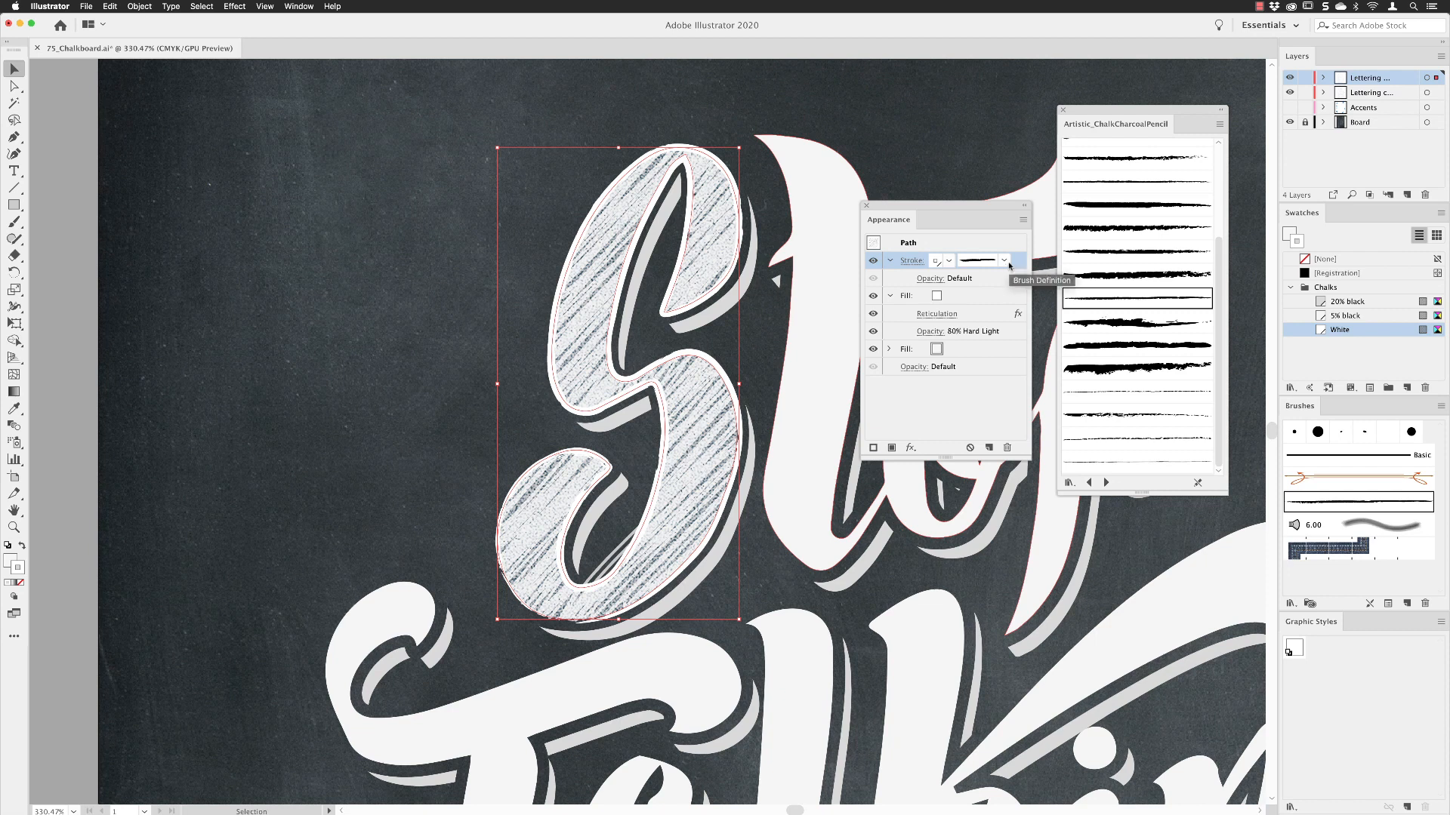
Step: Add a Roughen effect to the letter S's chalk stroke, with preview on and a relative size of 0.1%
left_click(911, 449)
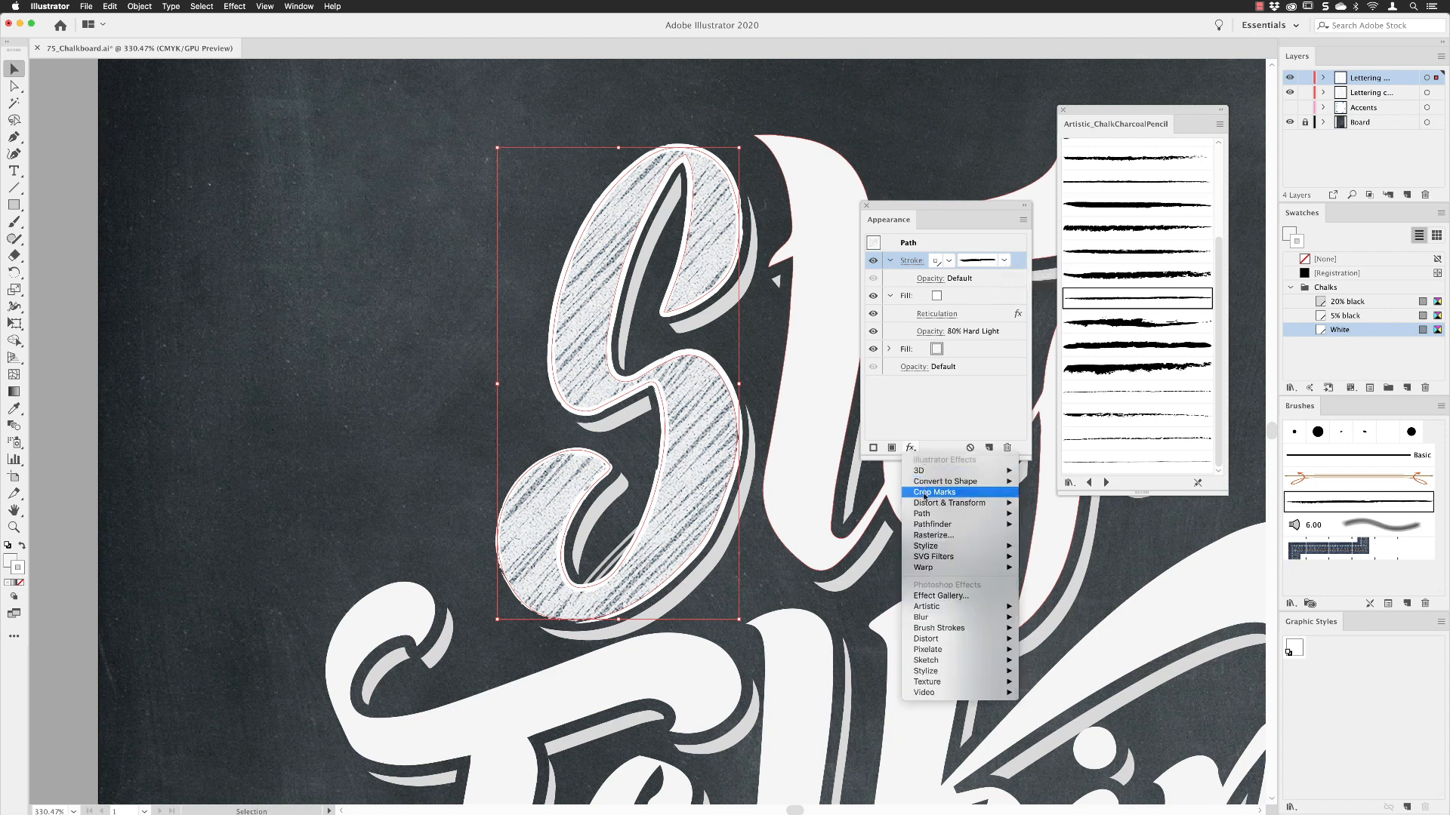
mouse_move(923, 503)
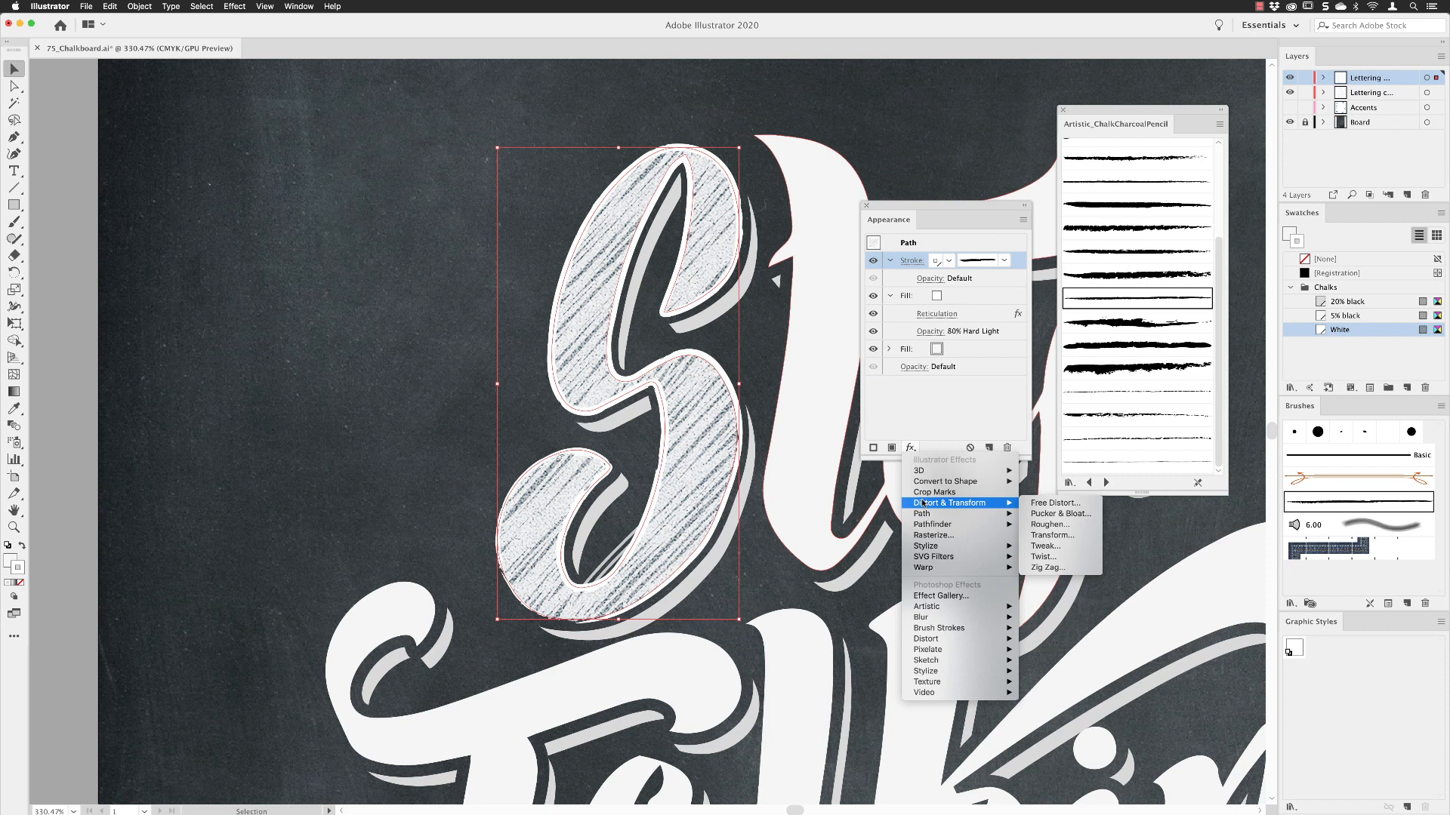
left_click(1056, 526)
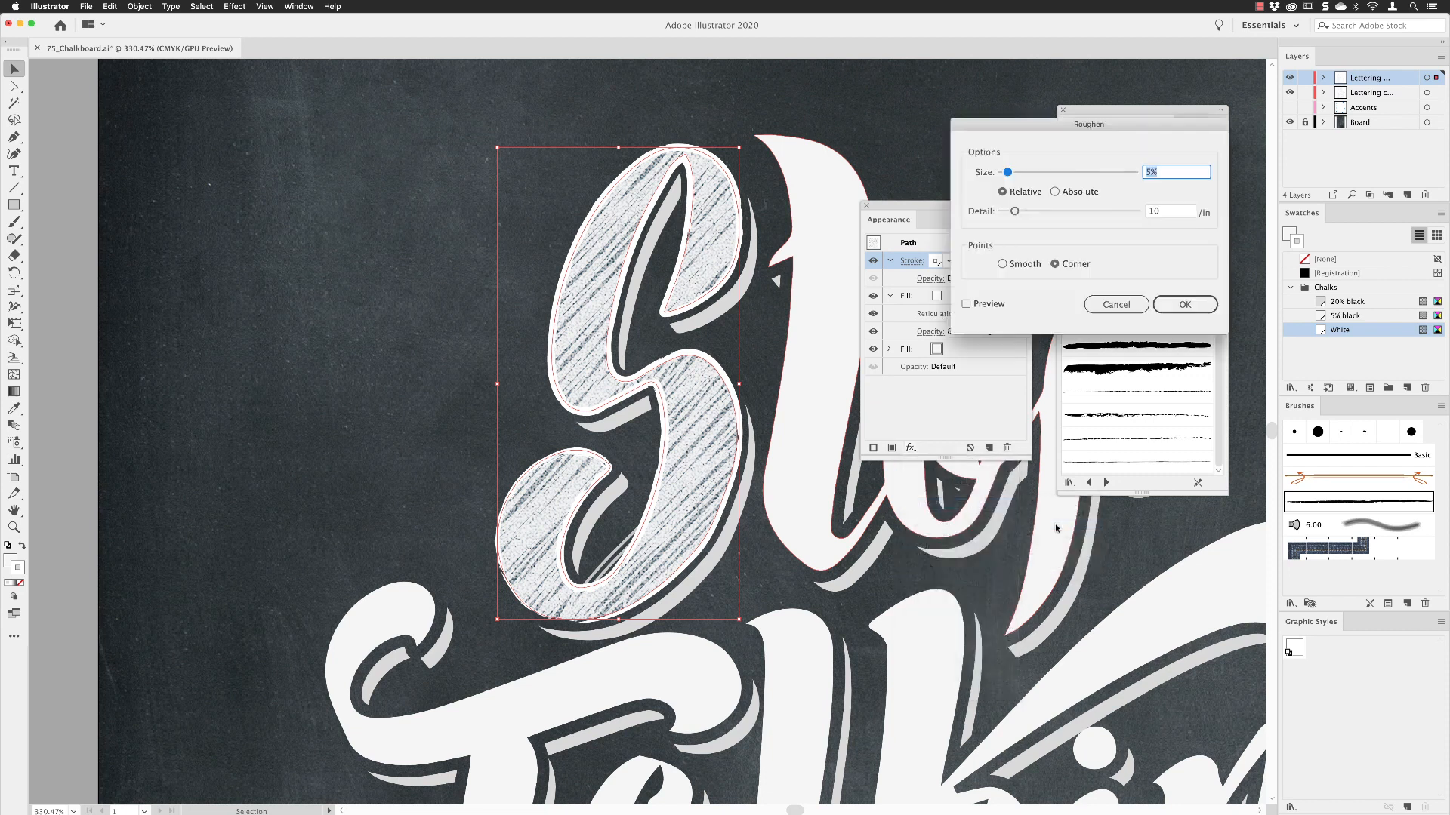
left_click(966, 303)
left_click_drag(1003, 120, 866, 107)
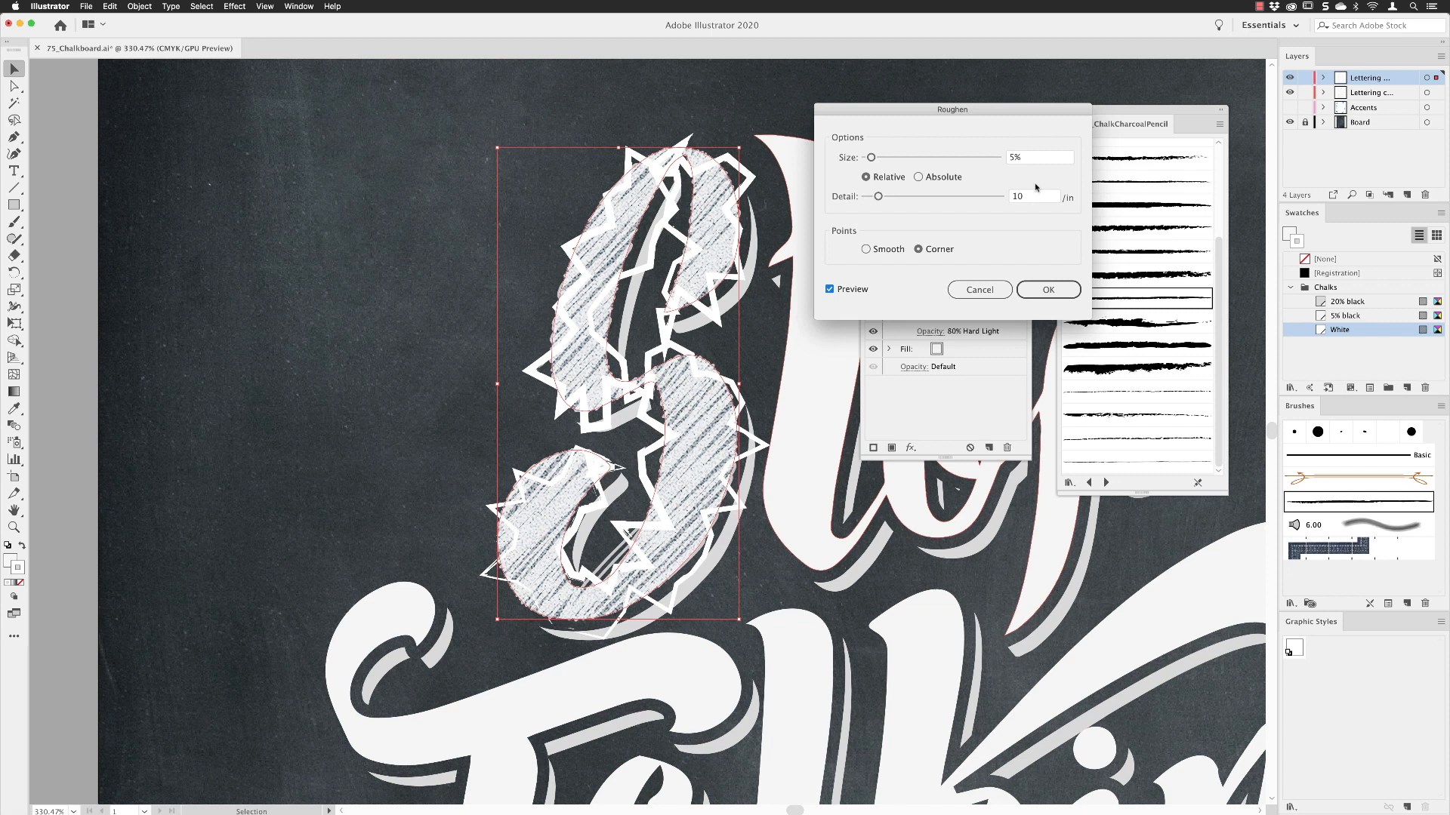
left_click_drag(1020, 160, 992, 156)
type("0.1")
key("Tab")
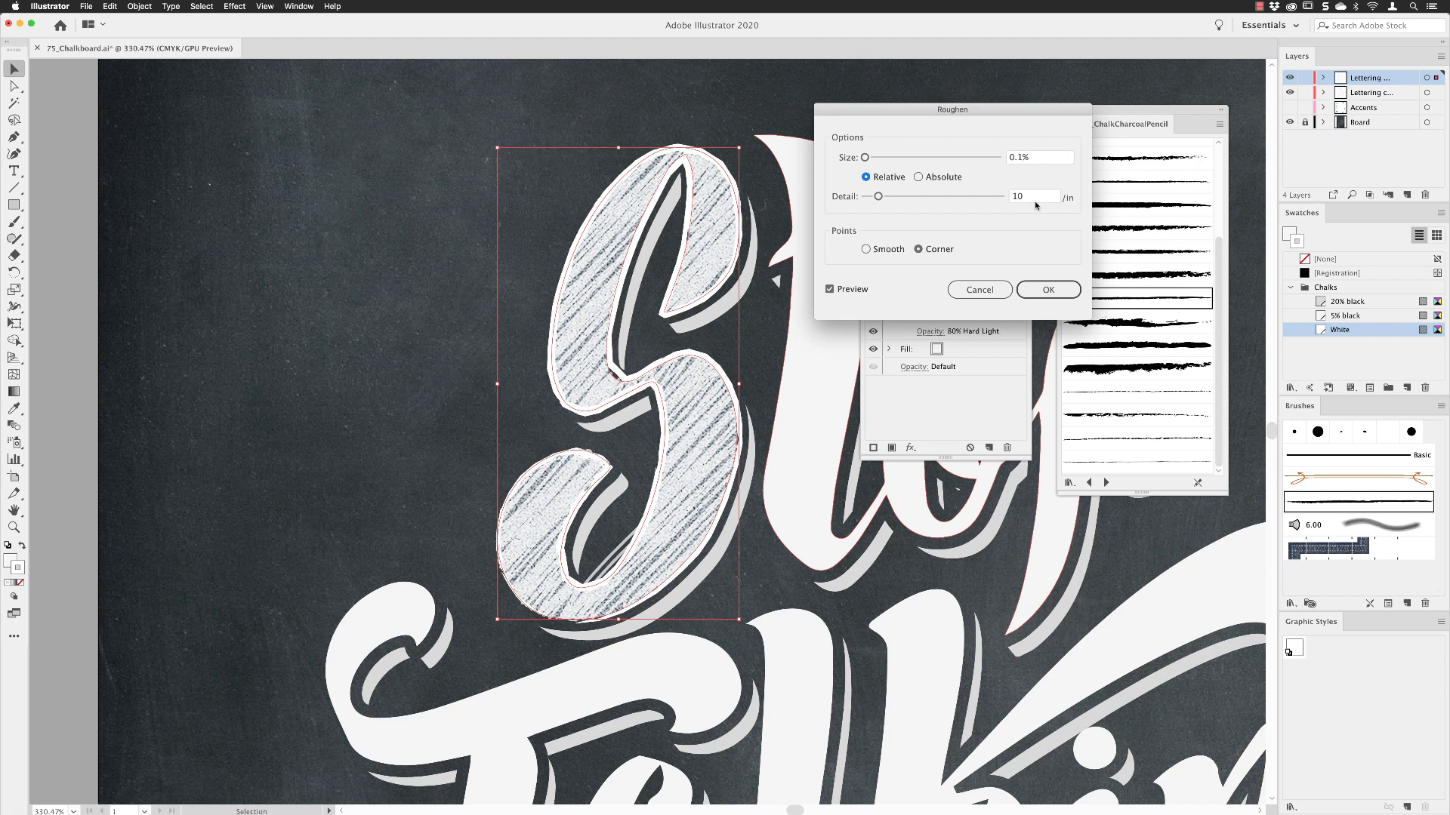
Step: Set the Roughen detail to 76 per inch with smooth points and apply the effect
double_click(1025, 201)
type("76")
key("Tab")
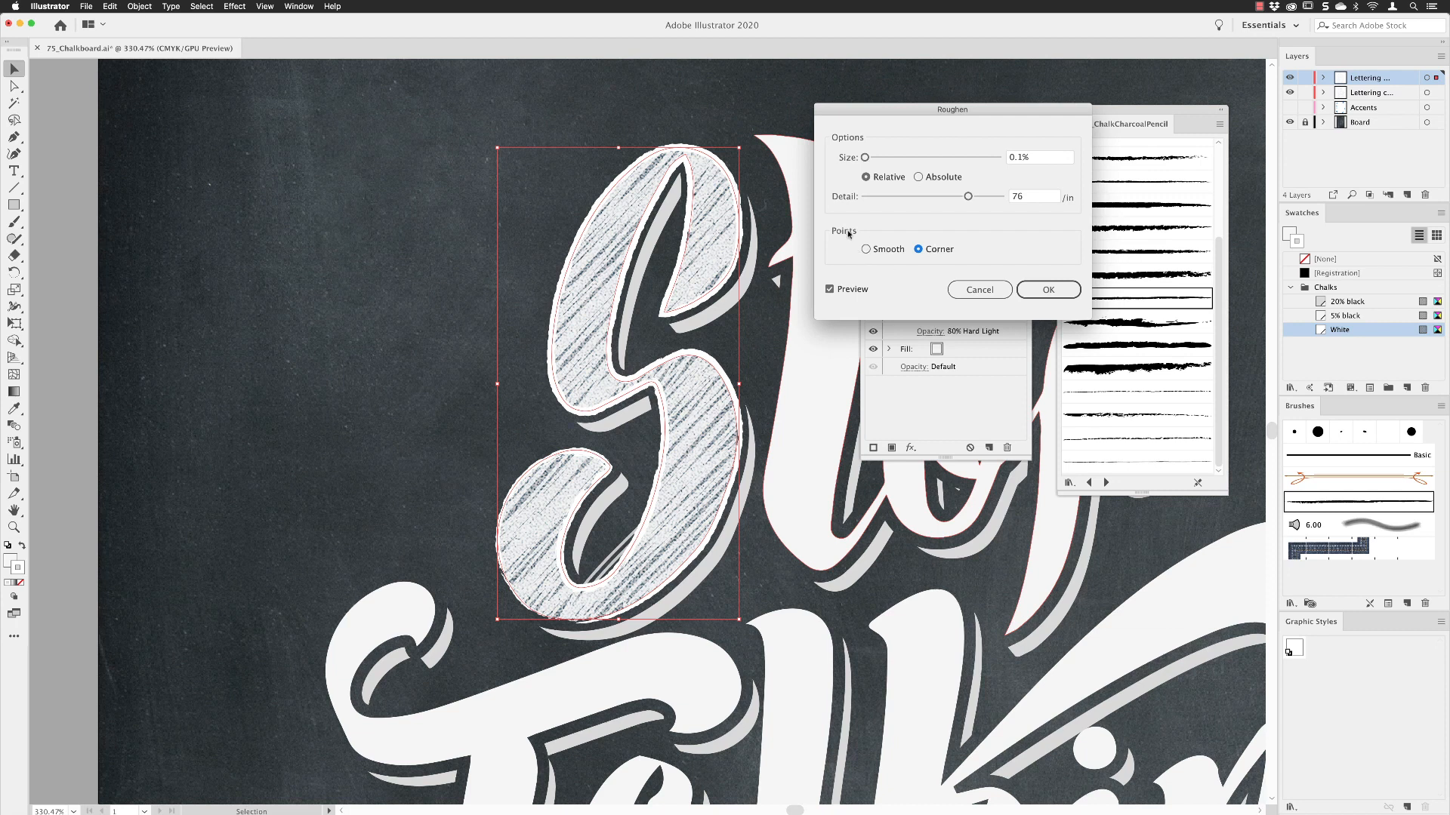
left_click(867, 250)
left_click(1044, 292)
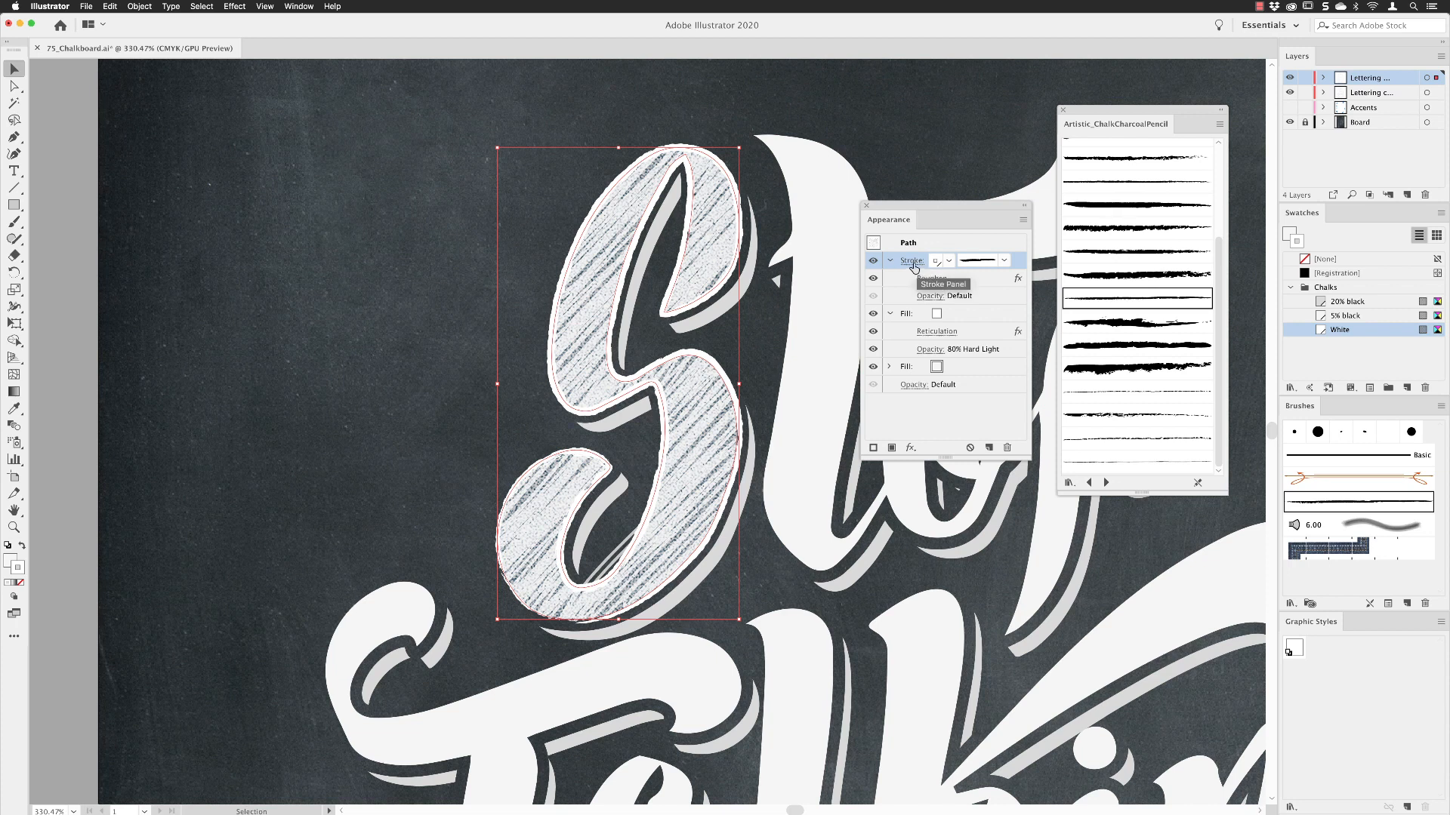
Step: Set the blend mode of the letter's stroke to Hard Light
left_click(930, 296)
left_click(816, 324)
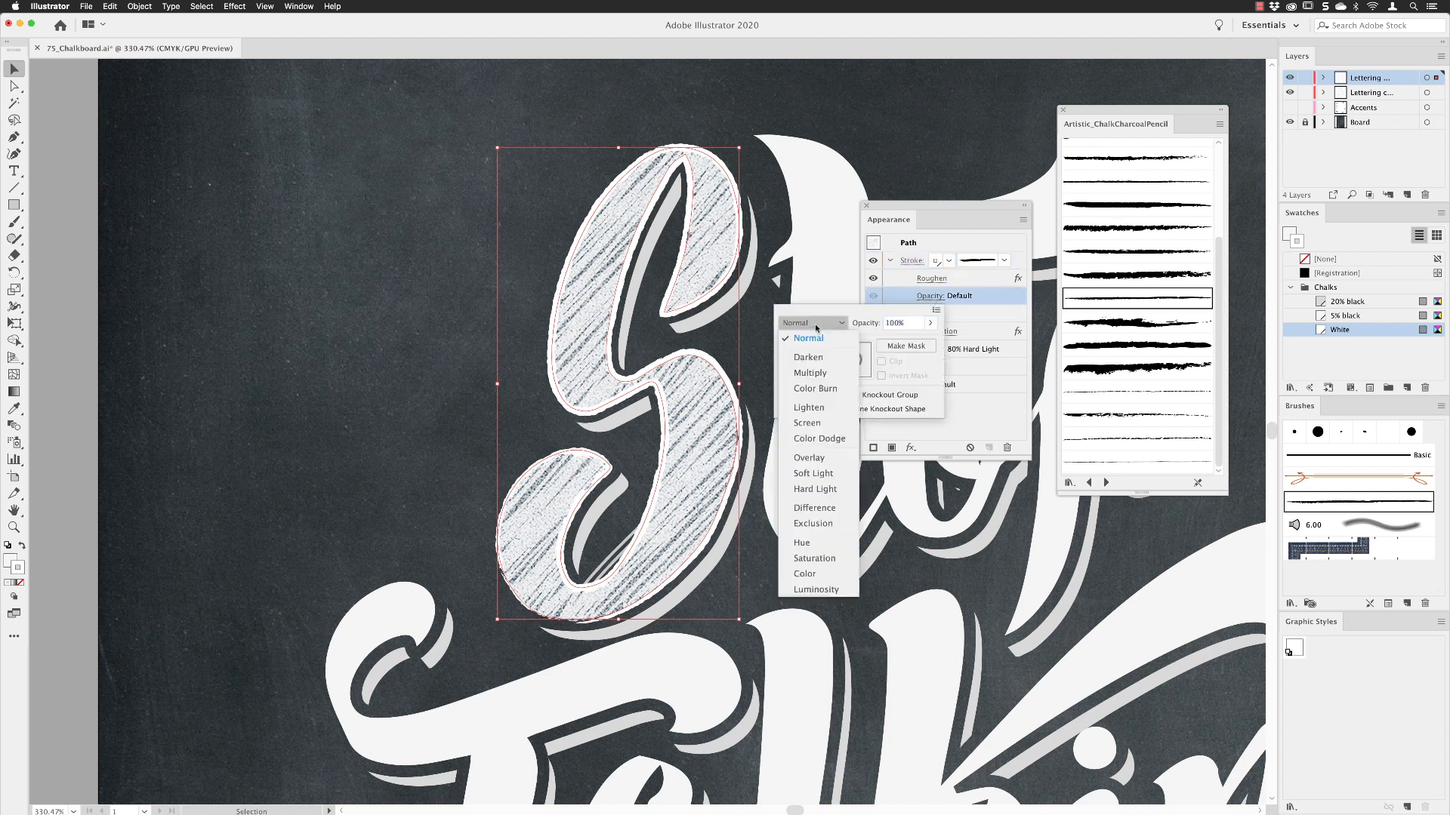
left_click(816, 490)
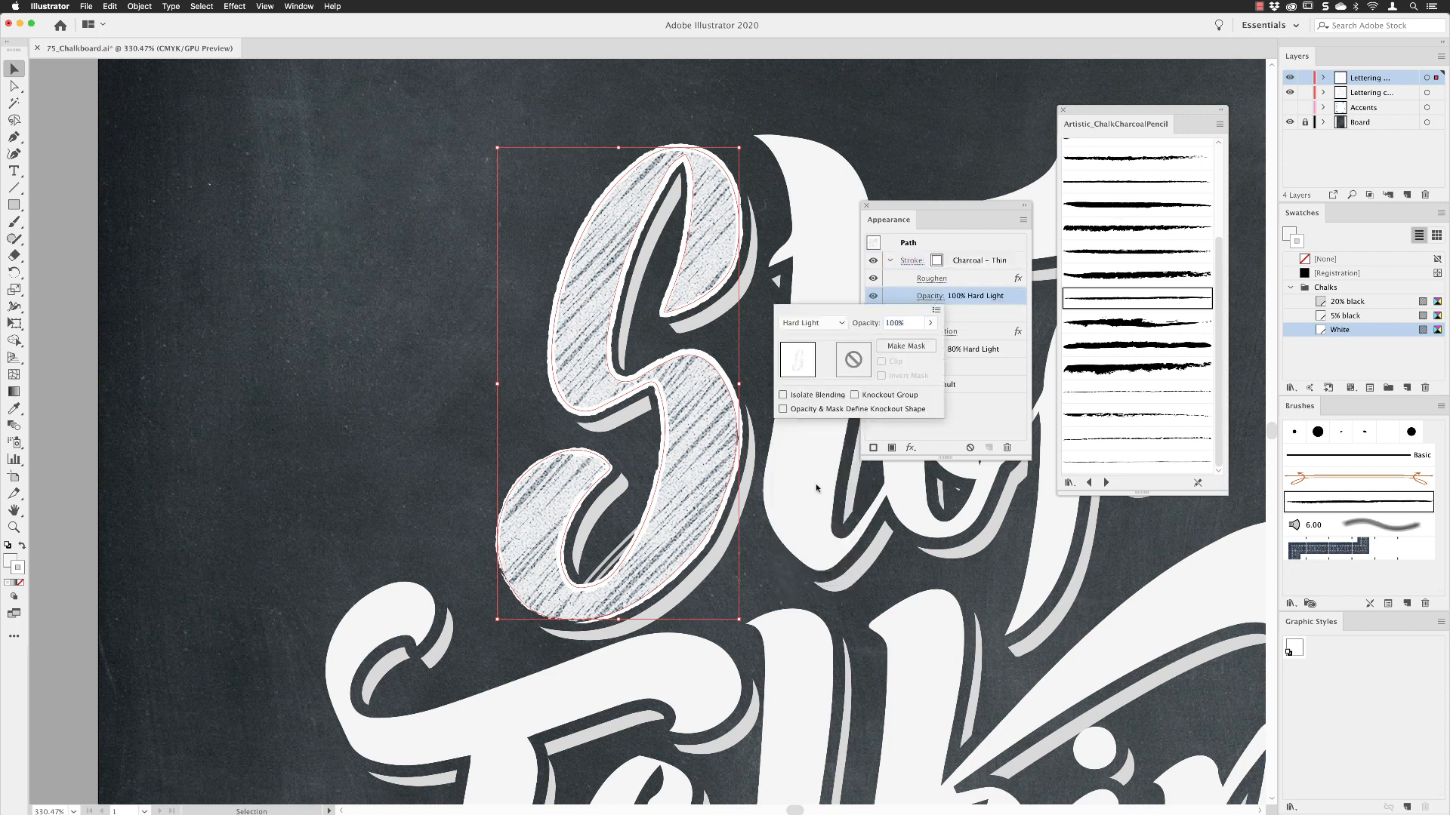
left_click(970, 381)
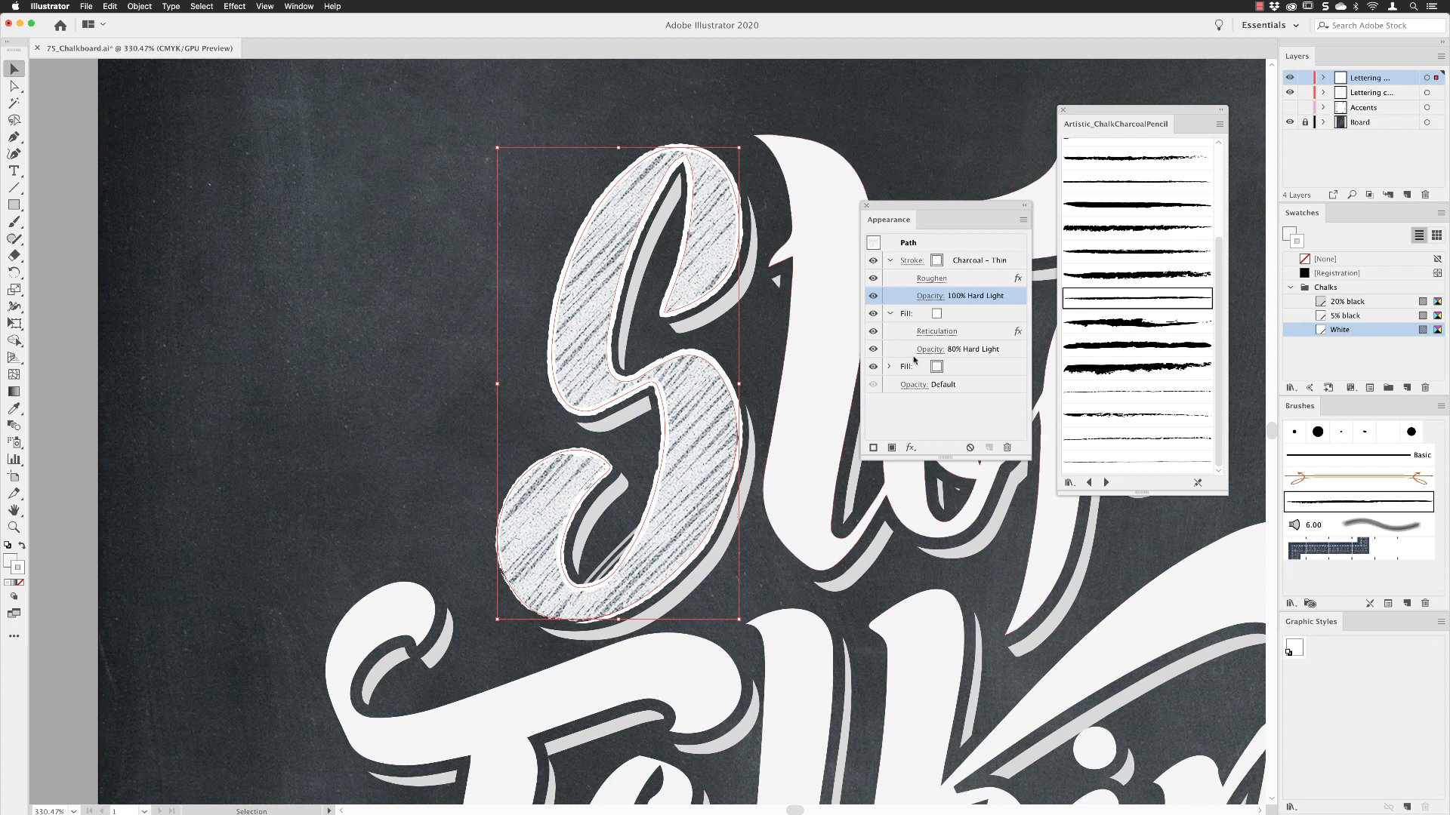
Step: Collapse the stroke's and upper fill's attributes, reopen the lower fill's Scribble effect and set its curviness variation to 7%
left_click(888, 313)
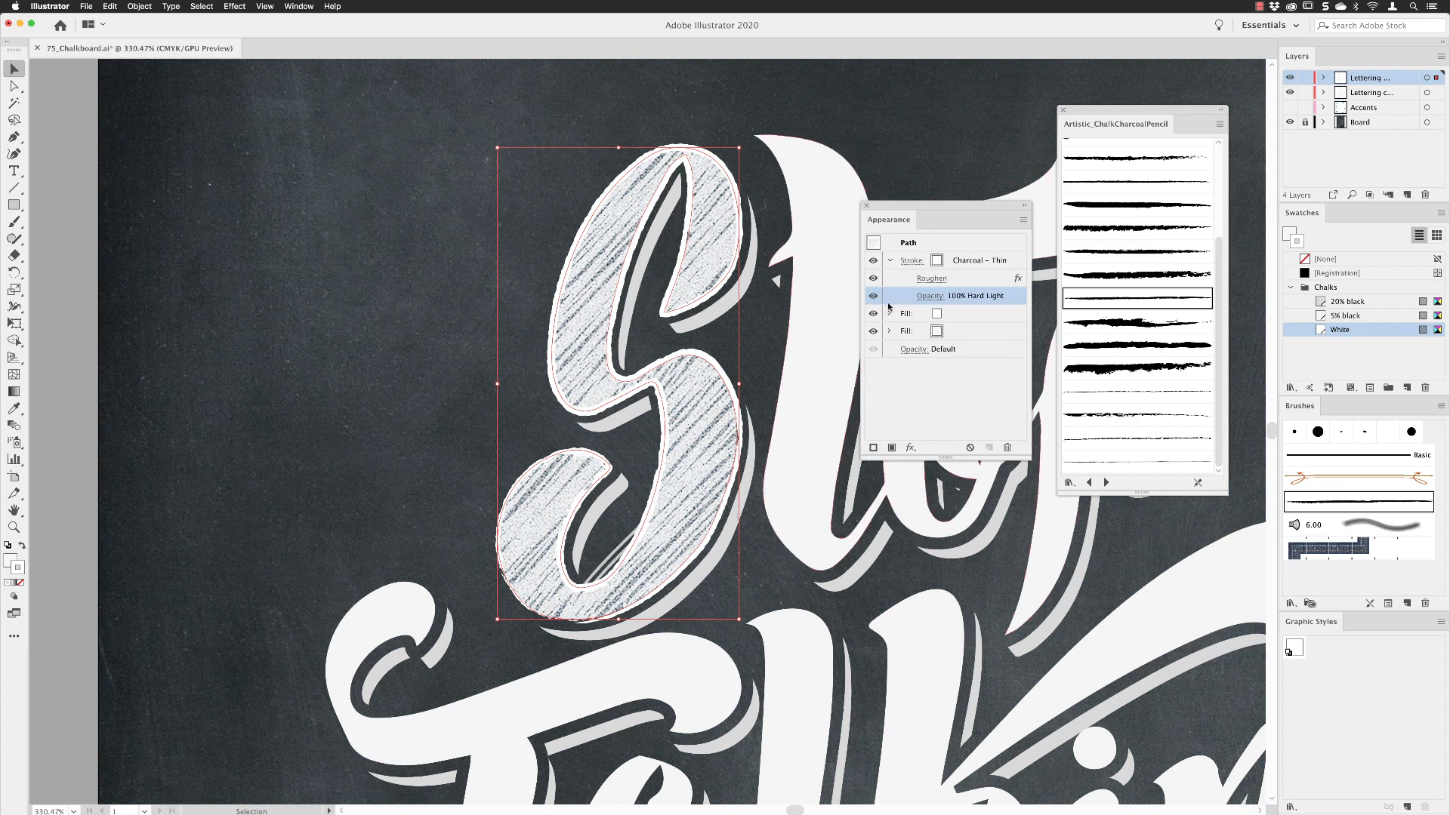
left_click(891, 261)
left_click(889, 296)
left_click(929, 315)
left_click(865, 463)
left_click(987, 196)
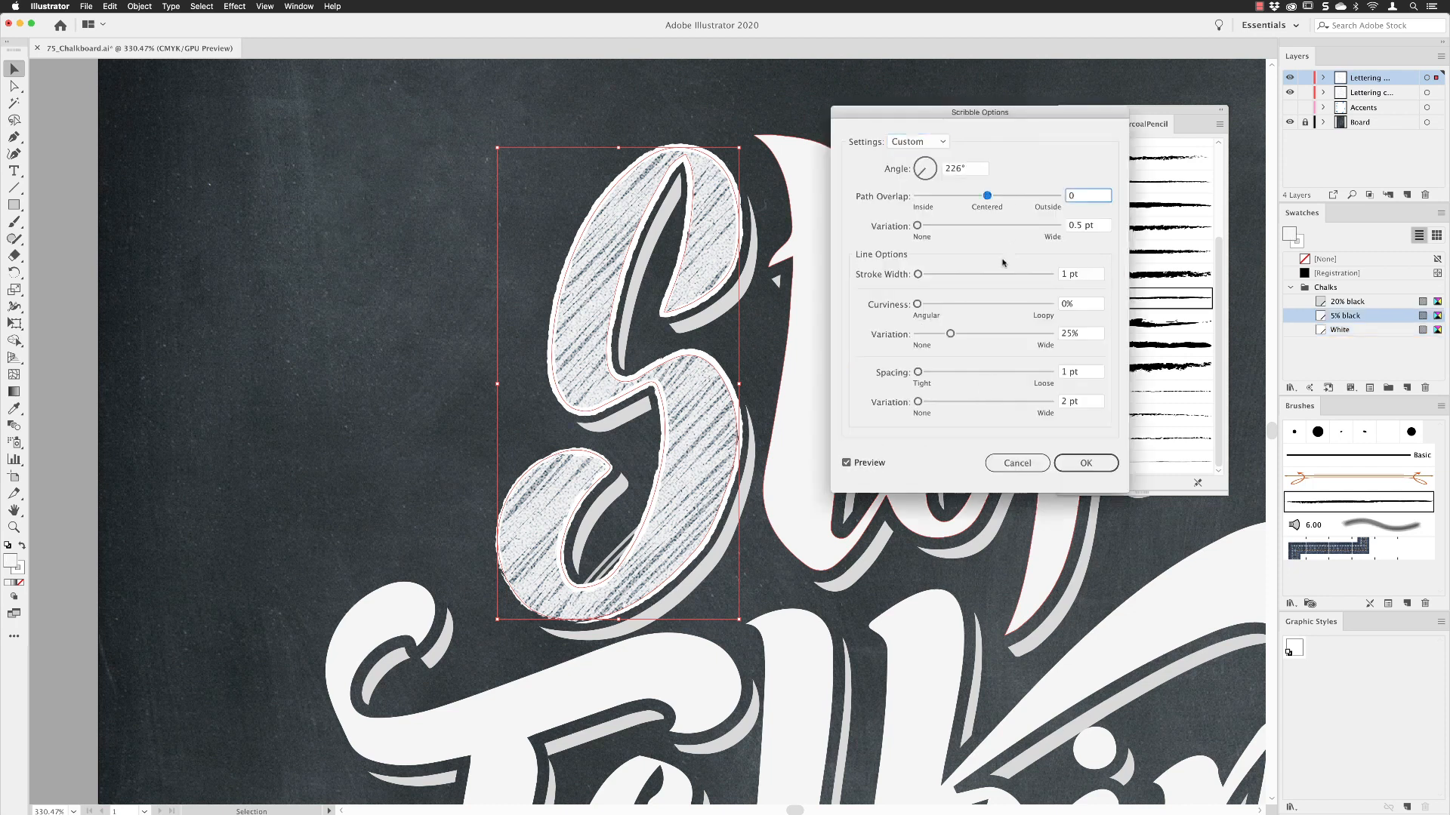
left_click_drag(950, 334, 931, 337)
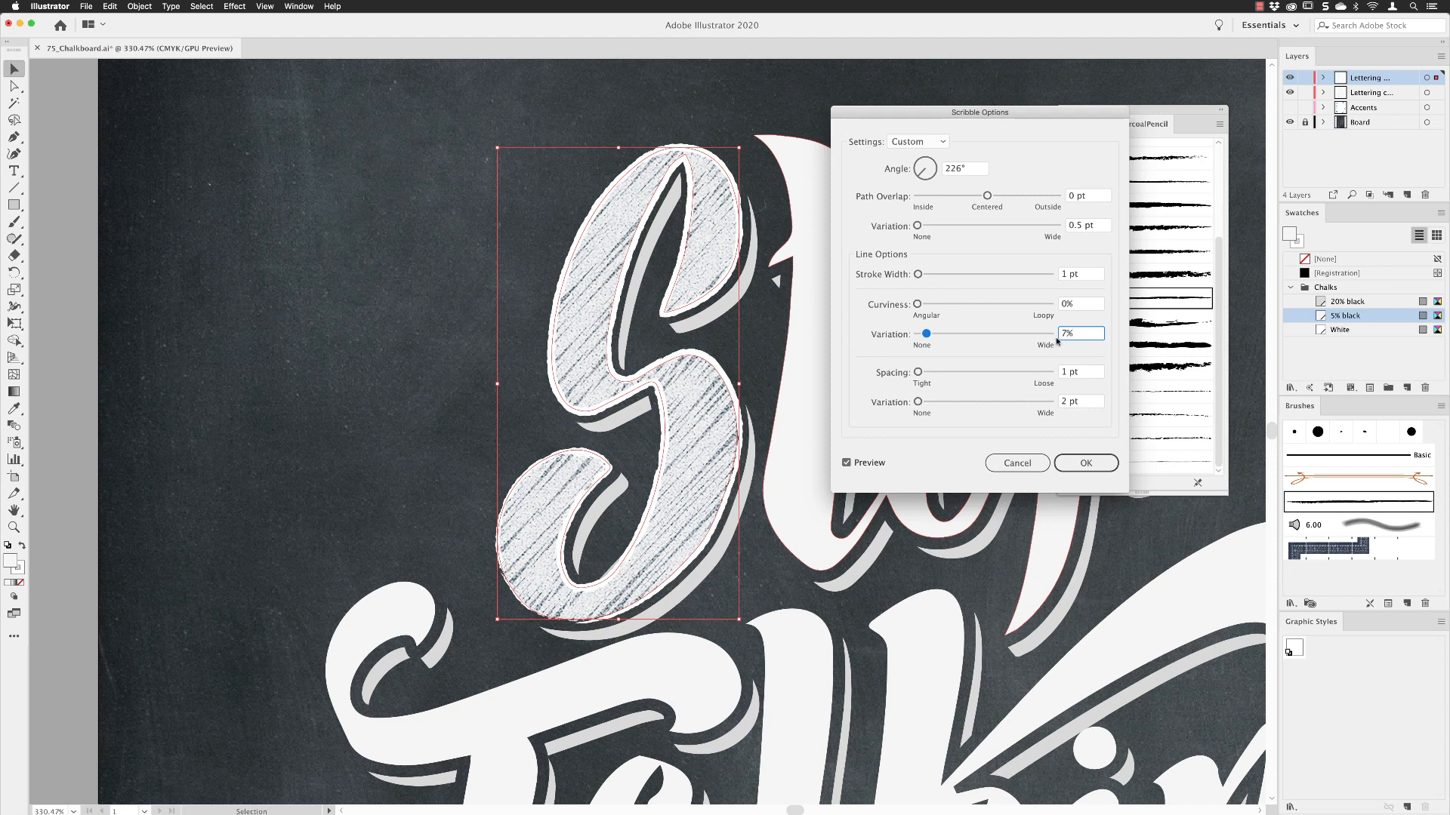
left_click(1085, 467)
left_click(1085, 466)
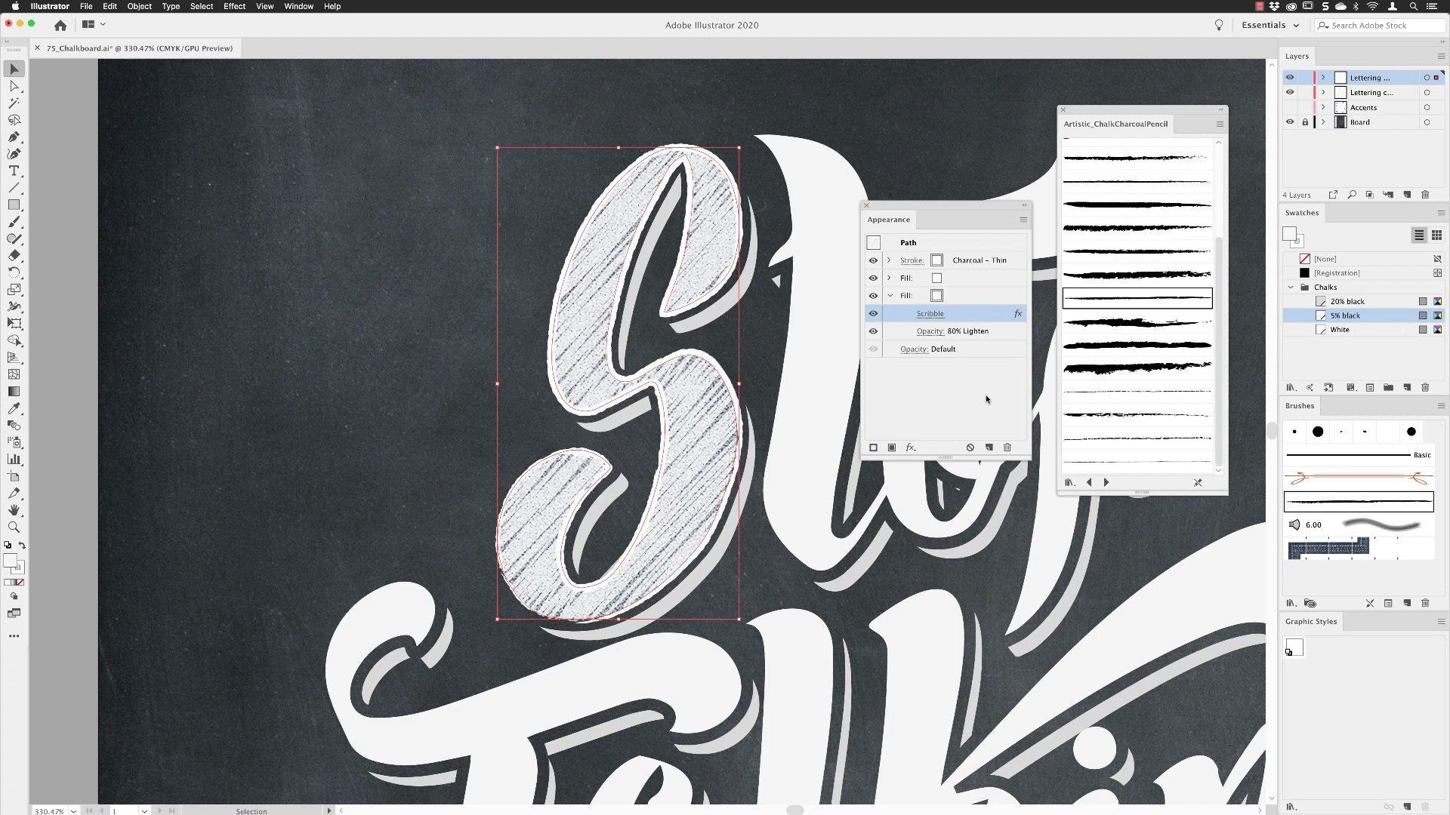
Step: Save the letter S's appearance as a new graphic style and apply it to all the lettering on the top Lettering layer
left_click(897, 245)
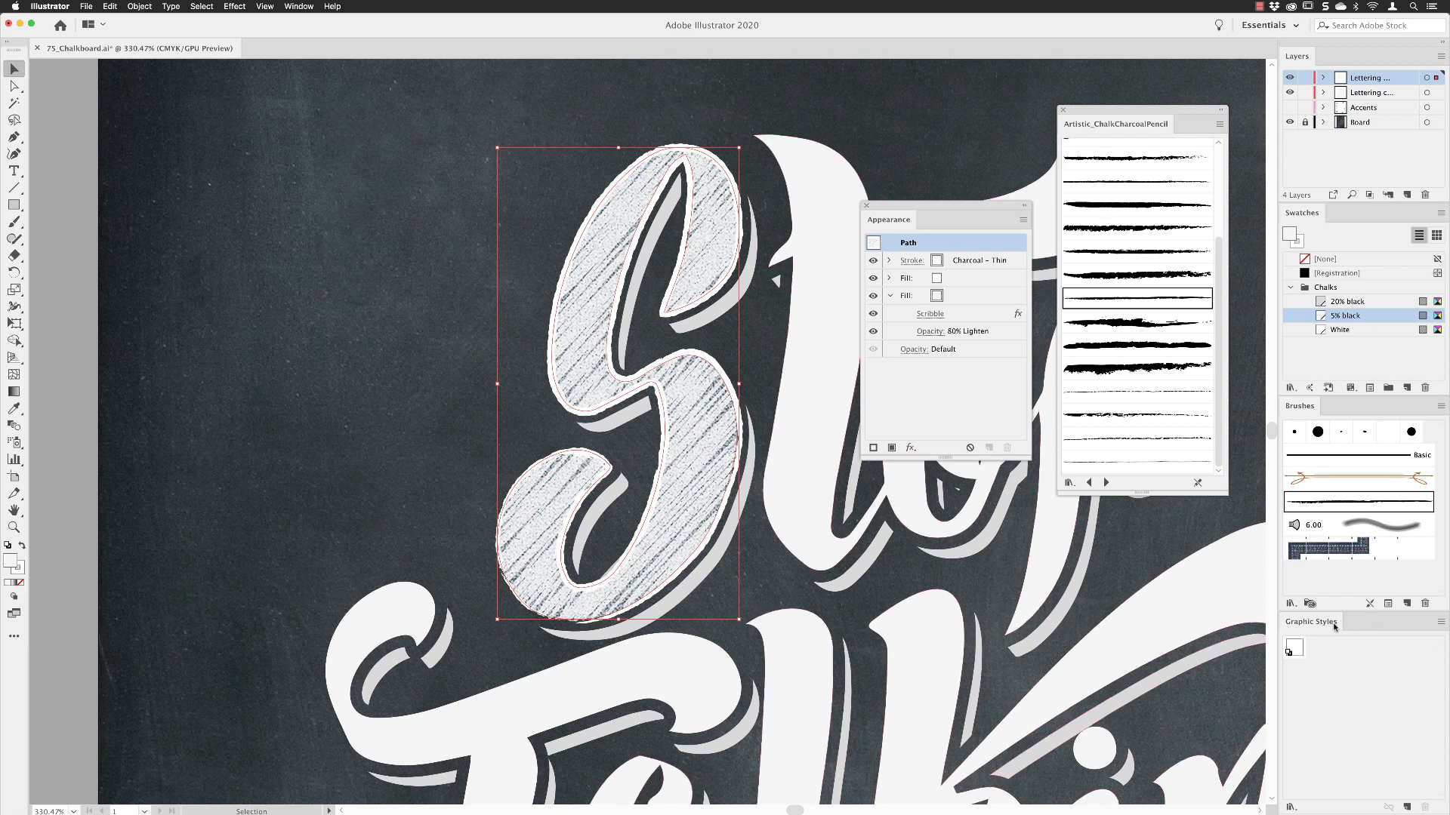
left_click(1406, 807)
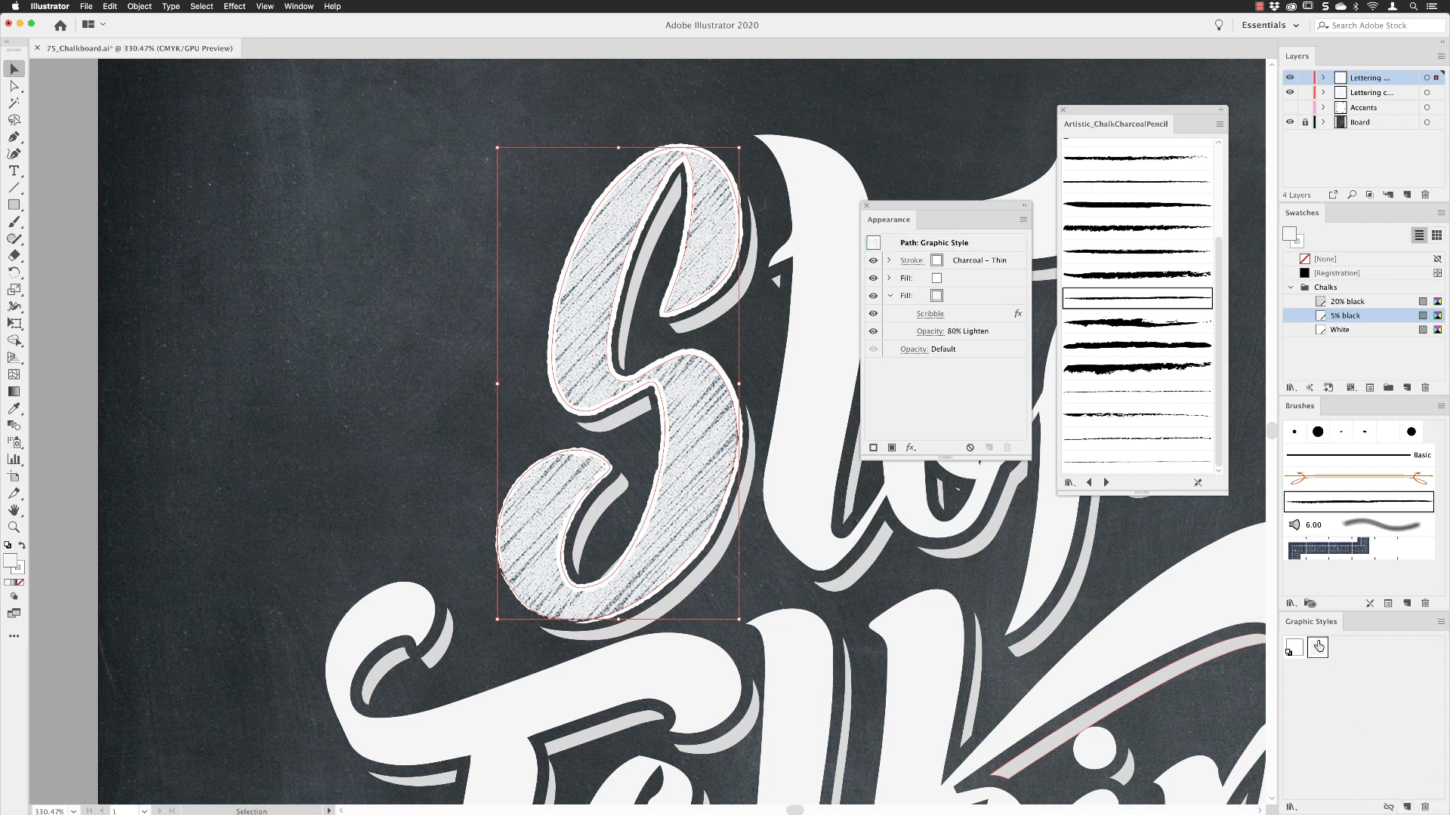
left_click(264, 6)
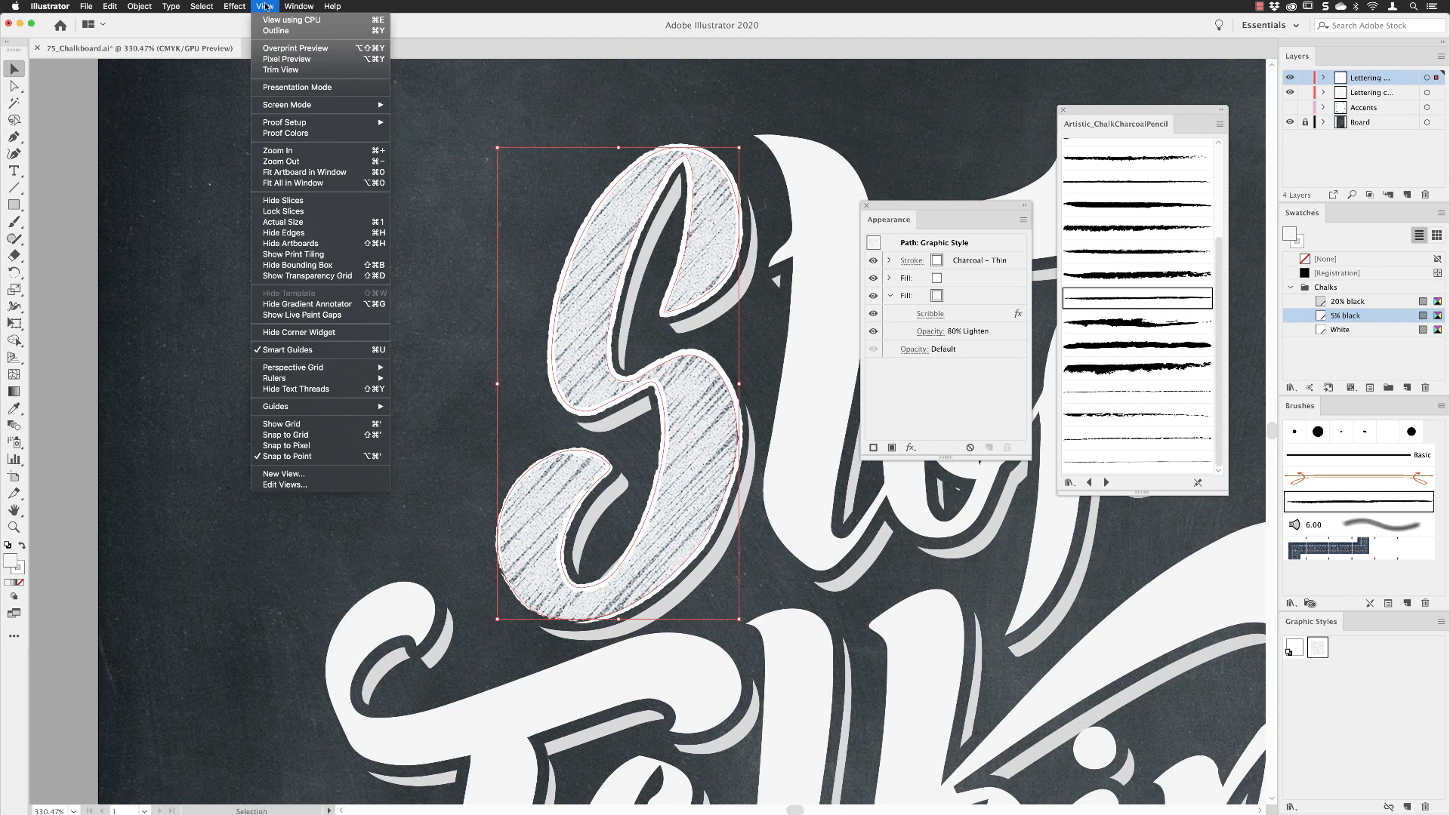
left_click(319, 172)
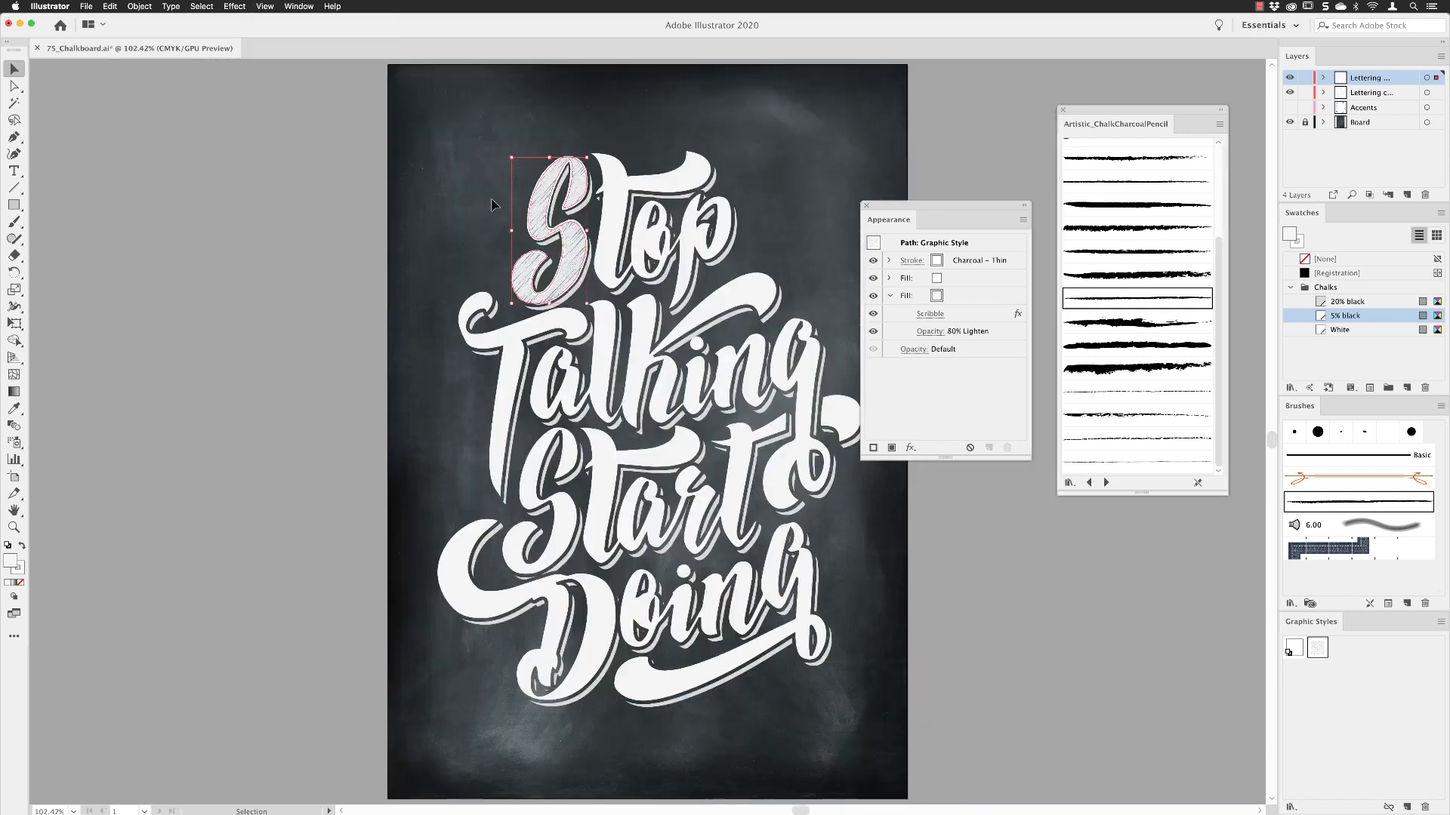
left_click(1436, 78)
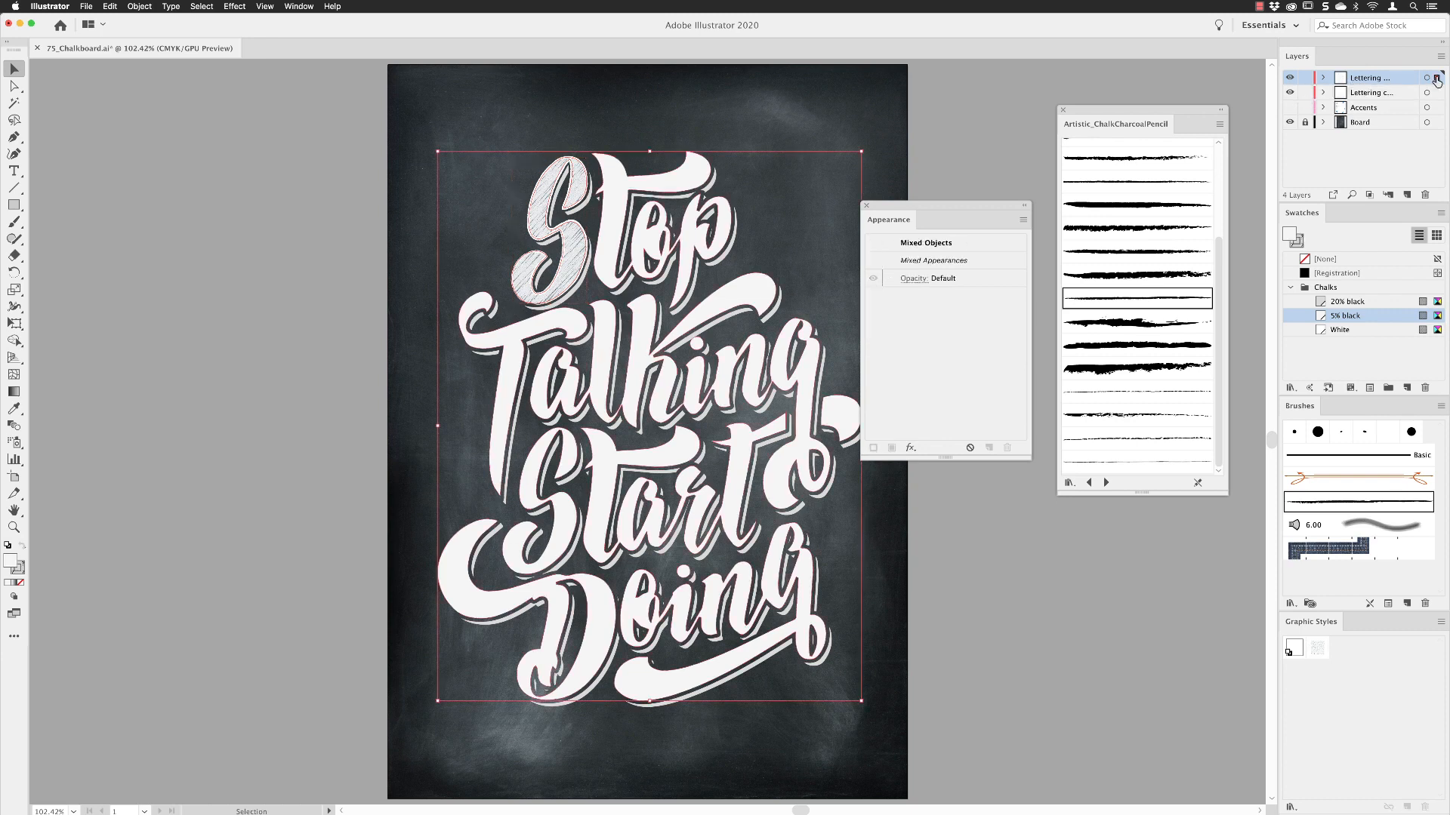
left_click(1317, 648)
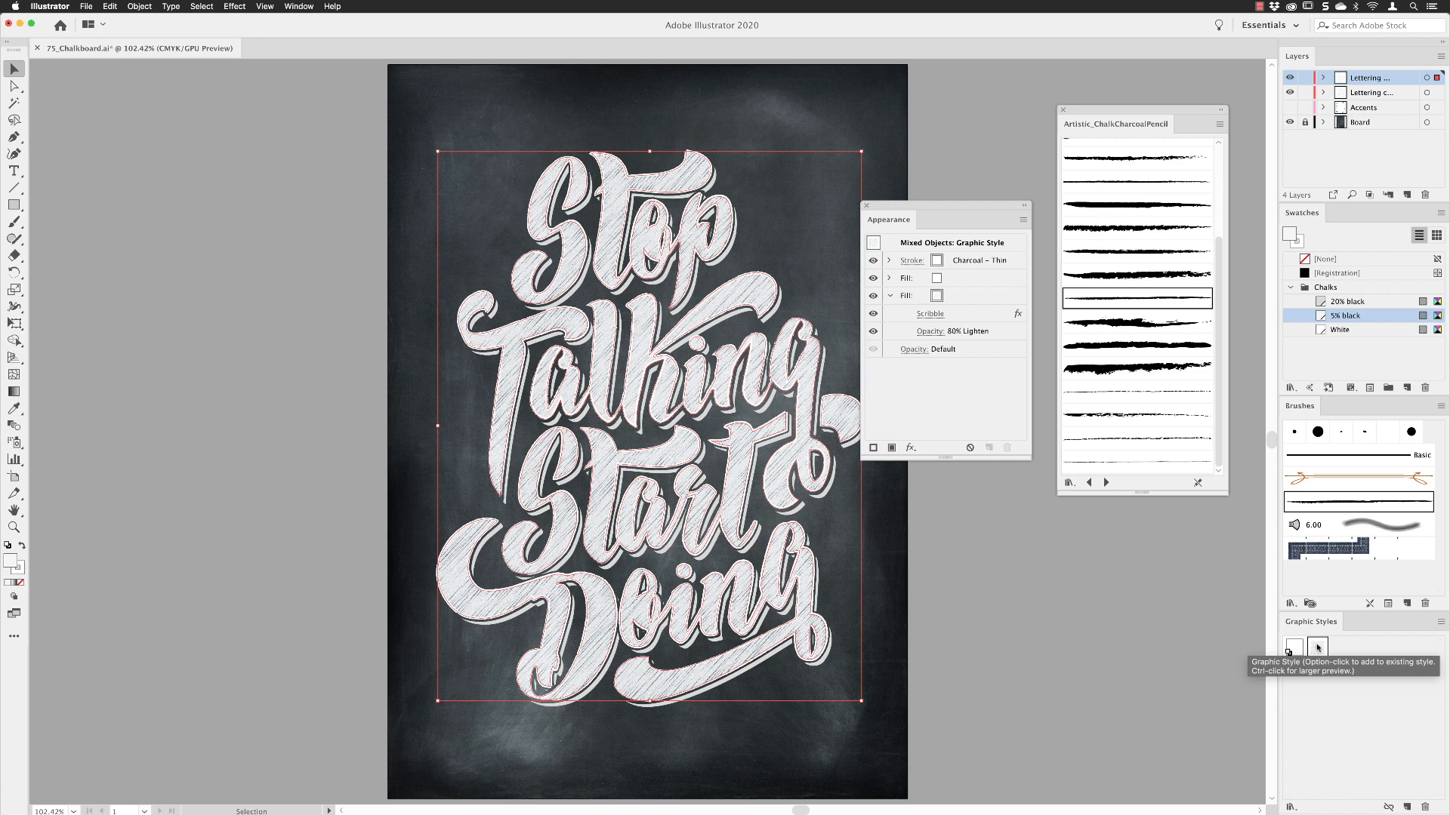
left_click(980, 564)
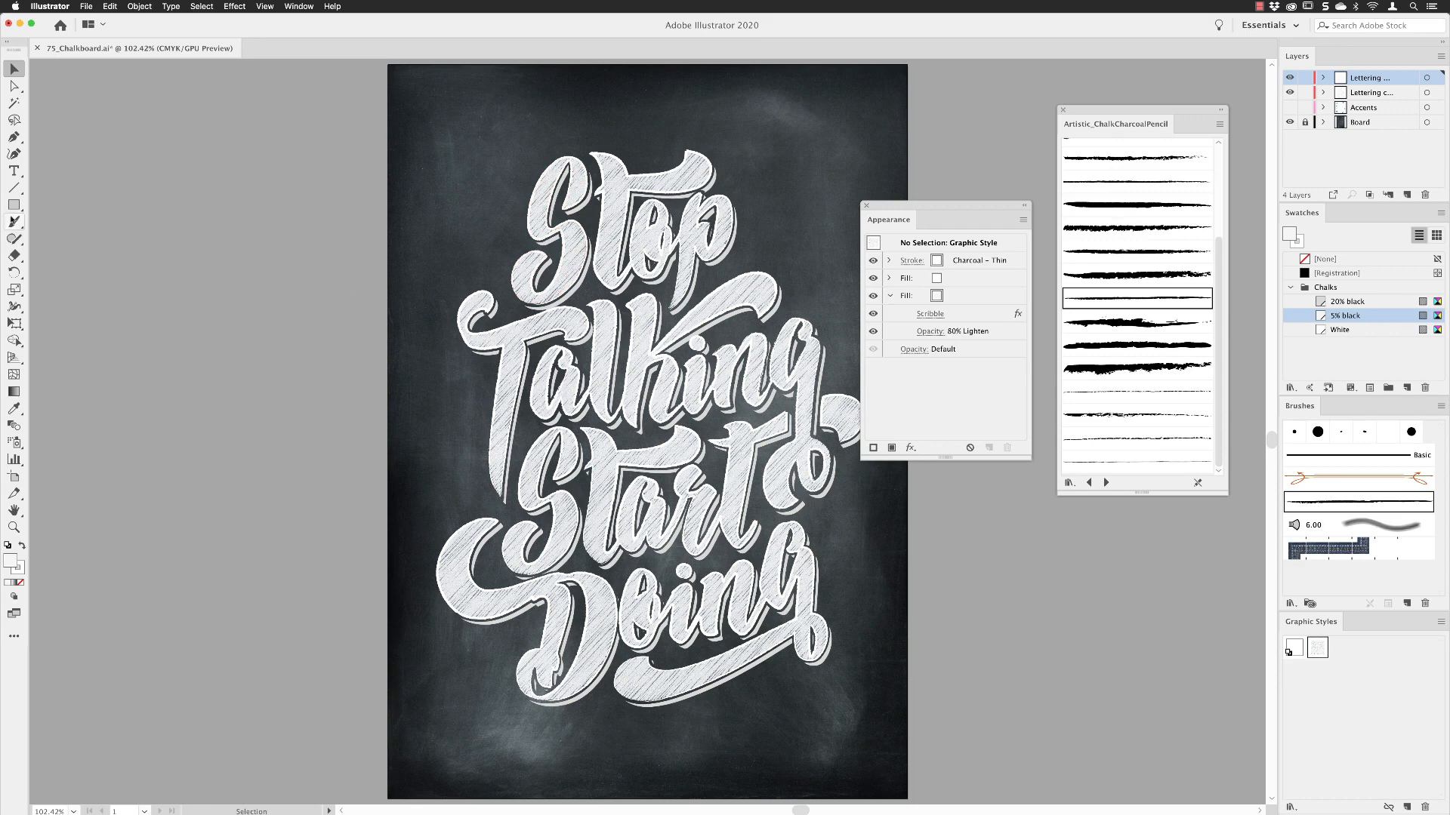
Step: Select all the grey drop-shadow shapes around the letter S in Stop, keeping the Appearance settings clear of the letter
left_click(14, 527)
left_click_drag(576, 253, 834, 181)
key("space")
left_click_drag(577, 198, 670, 457)
key("v")
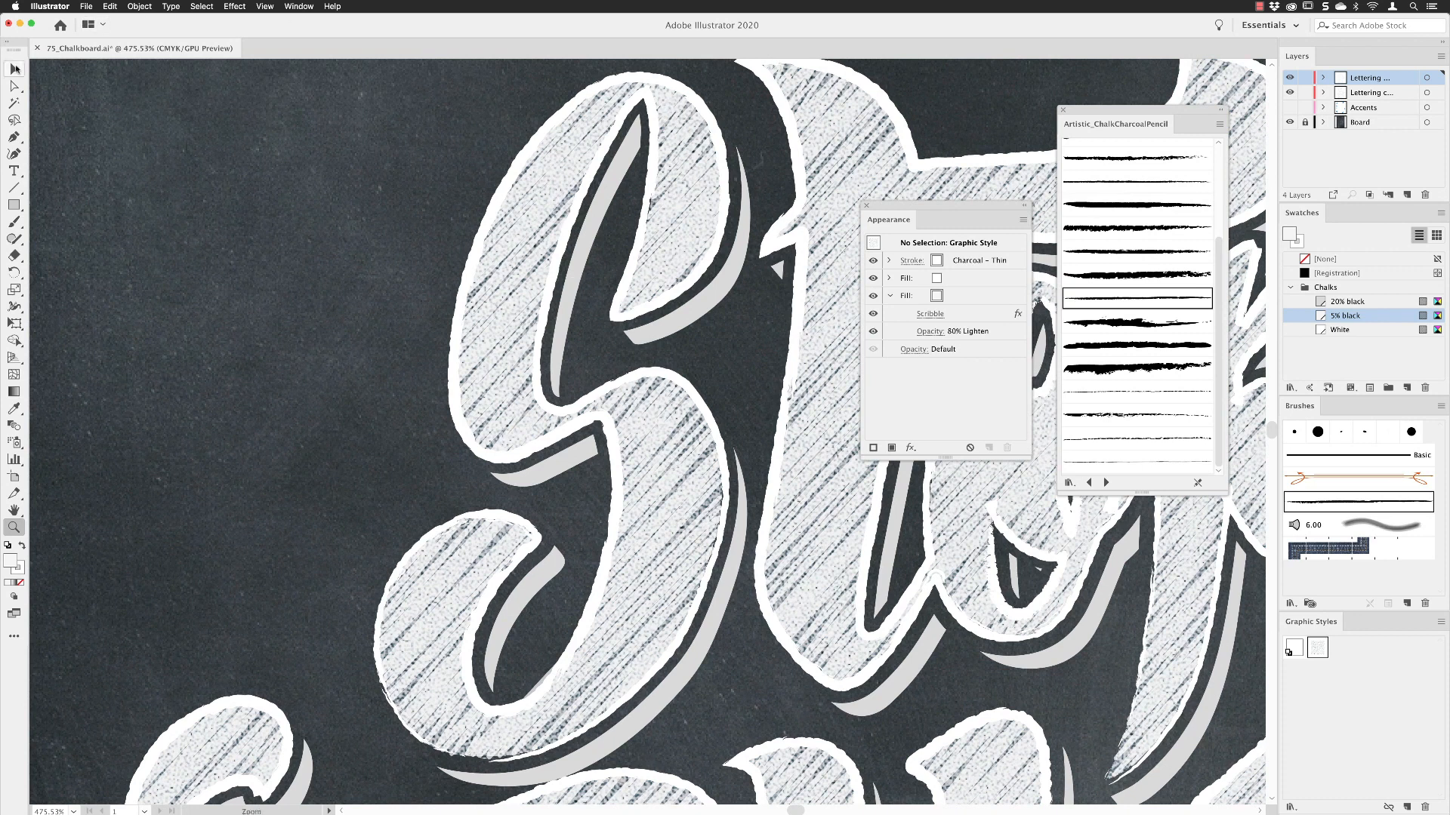
left_click(572, 277)
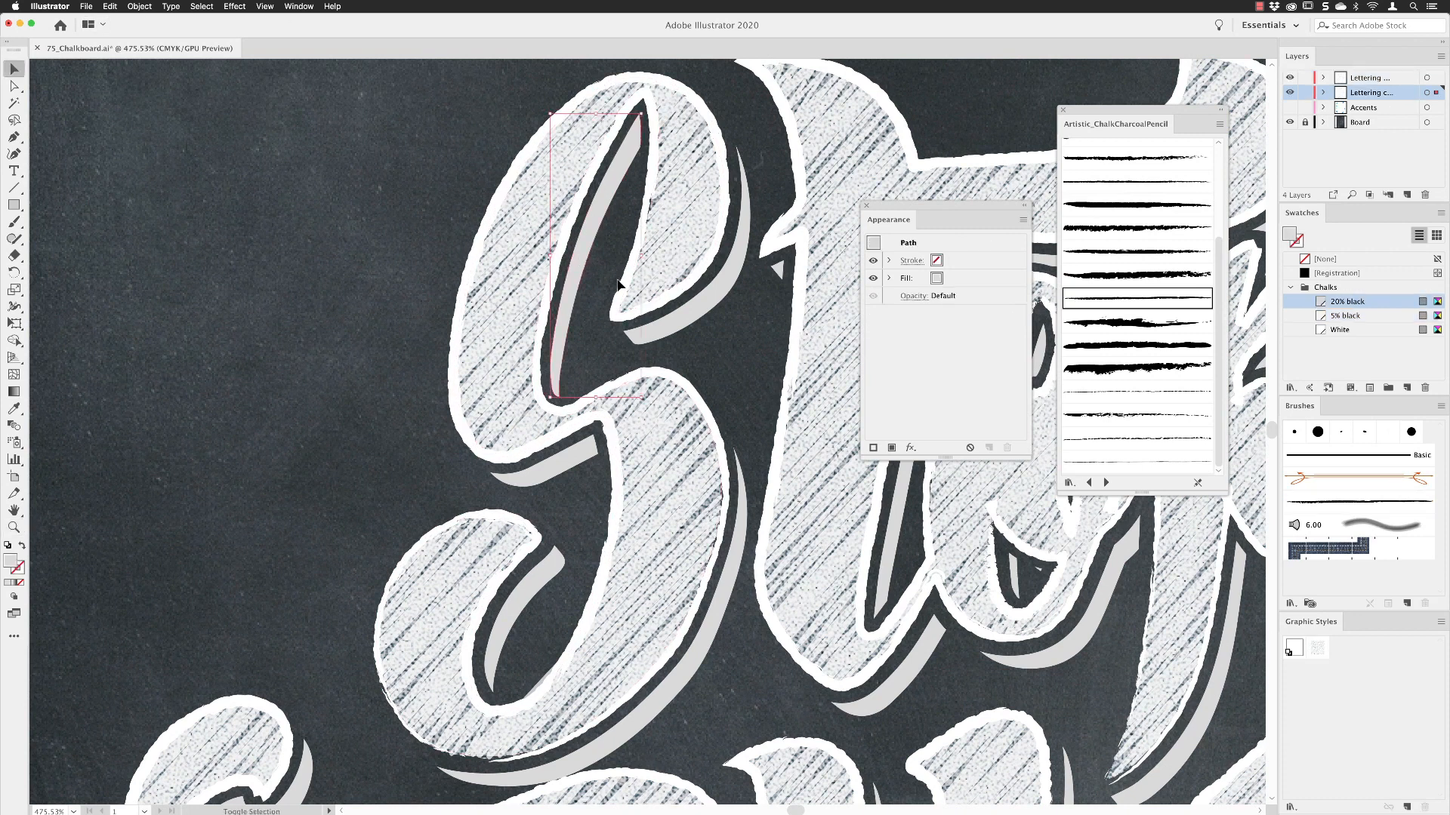
left_click(710, 312, "shift")
left_click(576, 462, "shift")
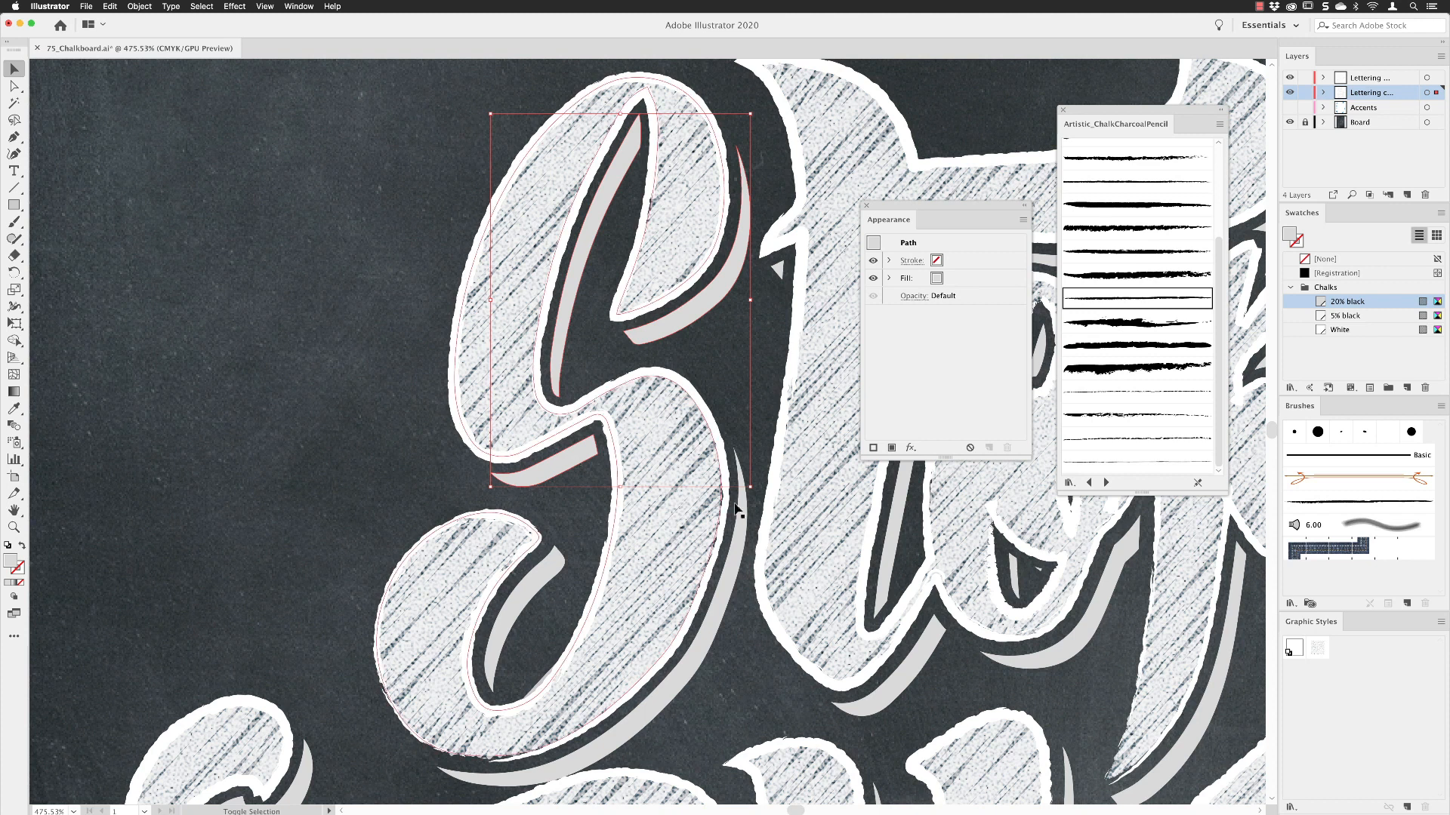
key("space")
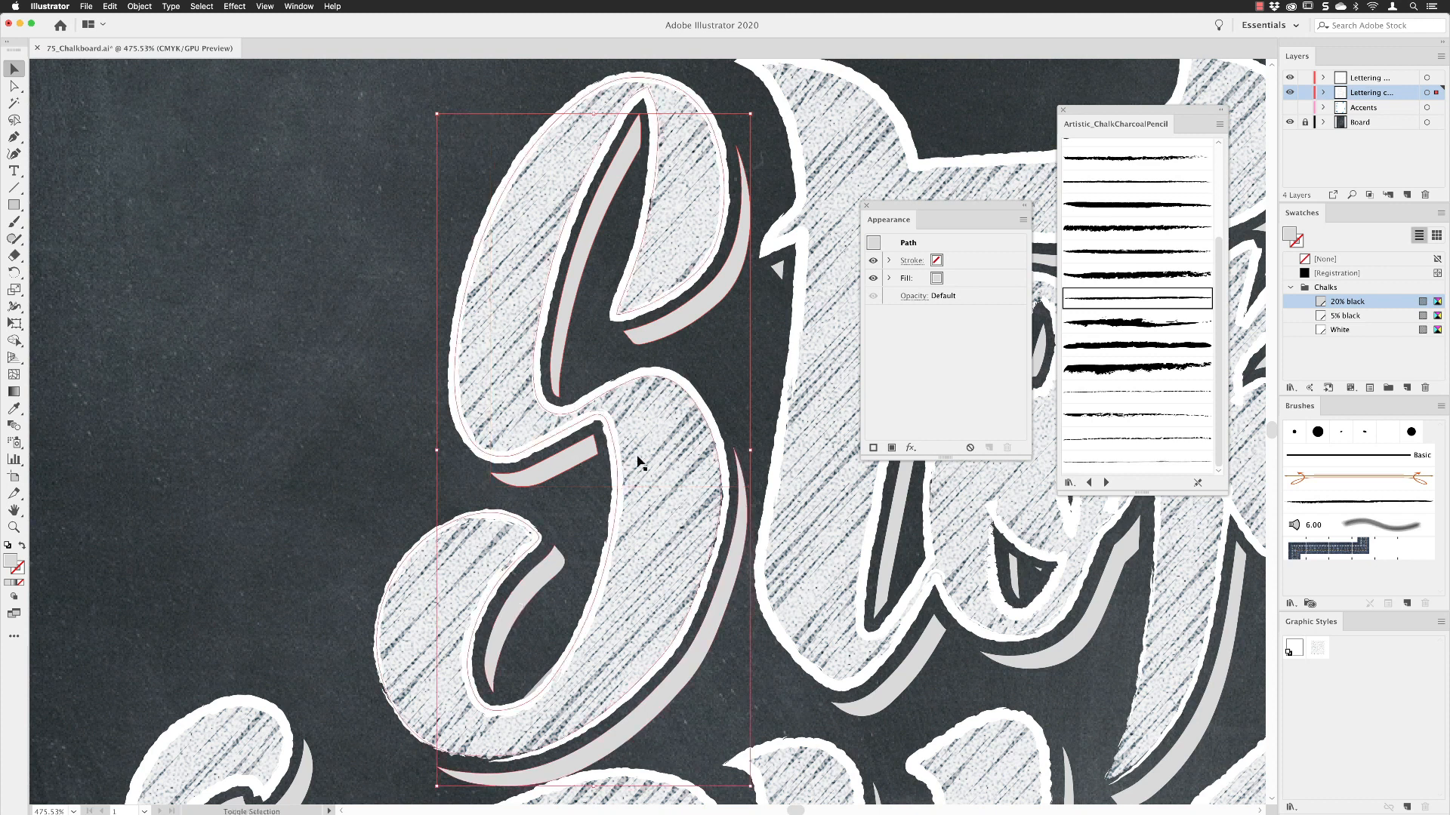
left_click_drag(641, 394, 609, 379)
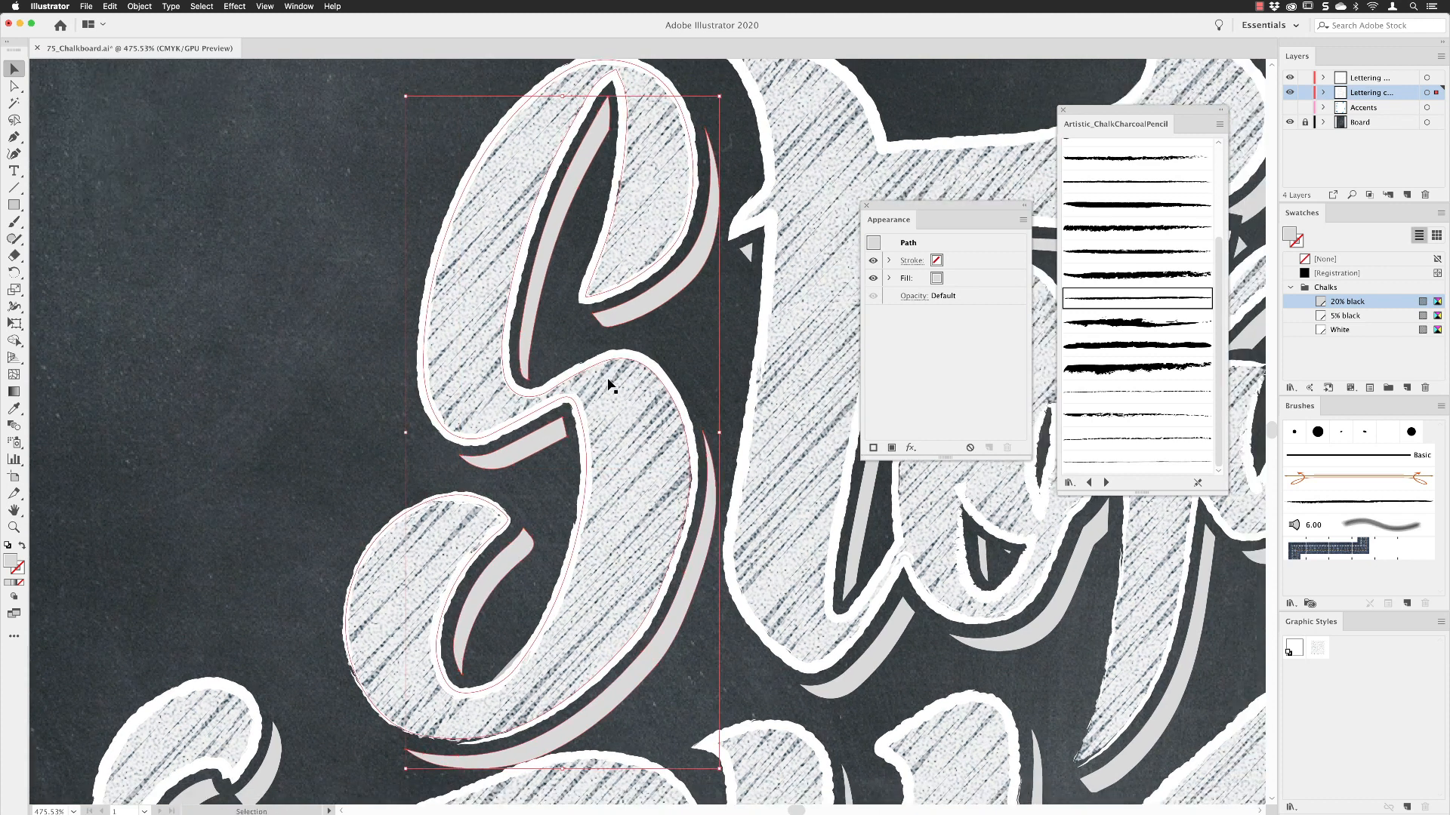
left_click_drag(888, 207, 794, 180)
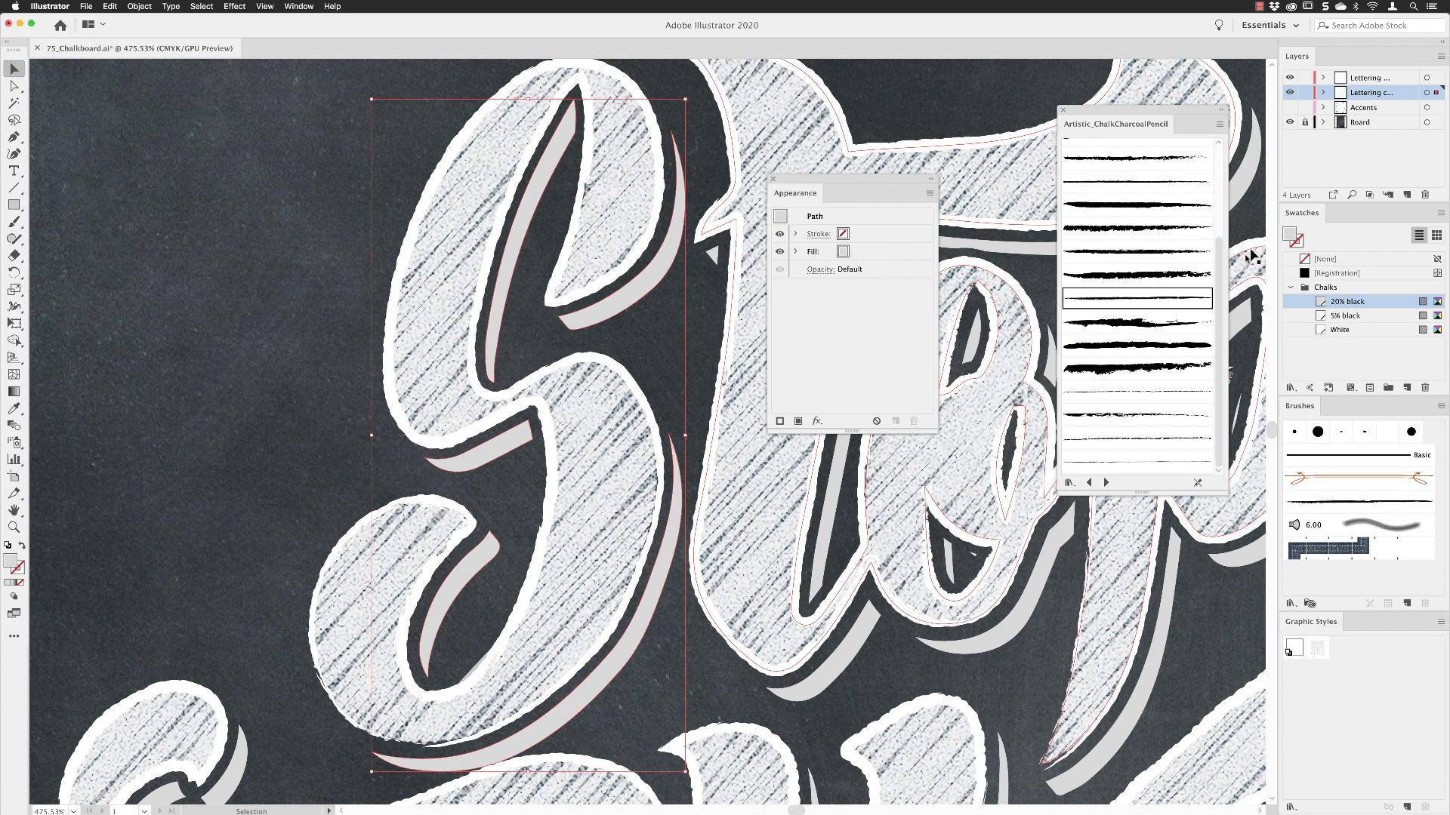
Step: Load the Basic Graphics_Lines pattern library, fill the selected shadow shapes with 10 lpi 40%, and close the pattern and brush libraries
left_click(1289, 388)
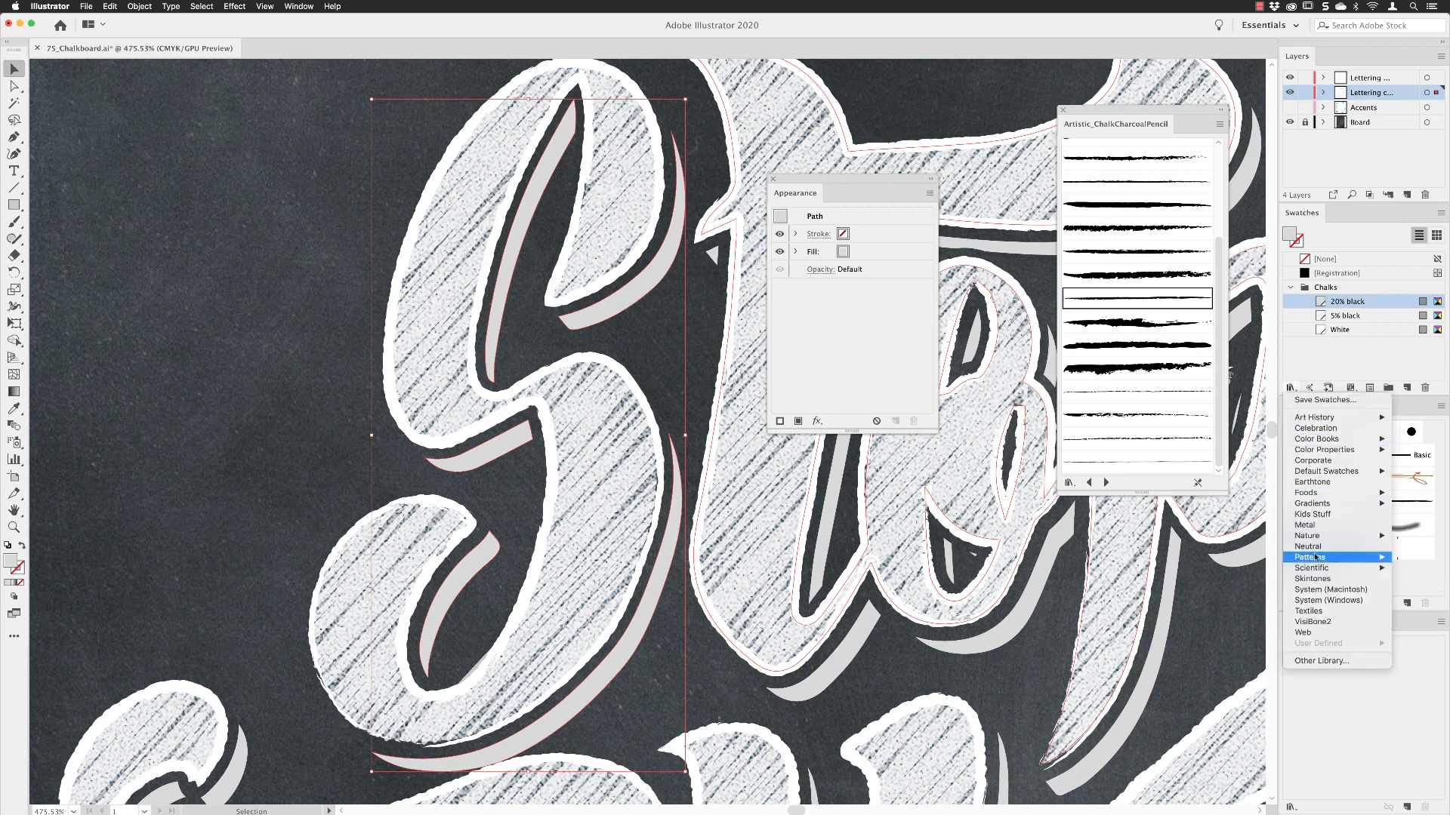
mouse_move(1316, 560)
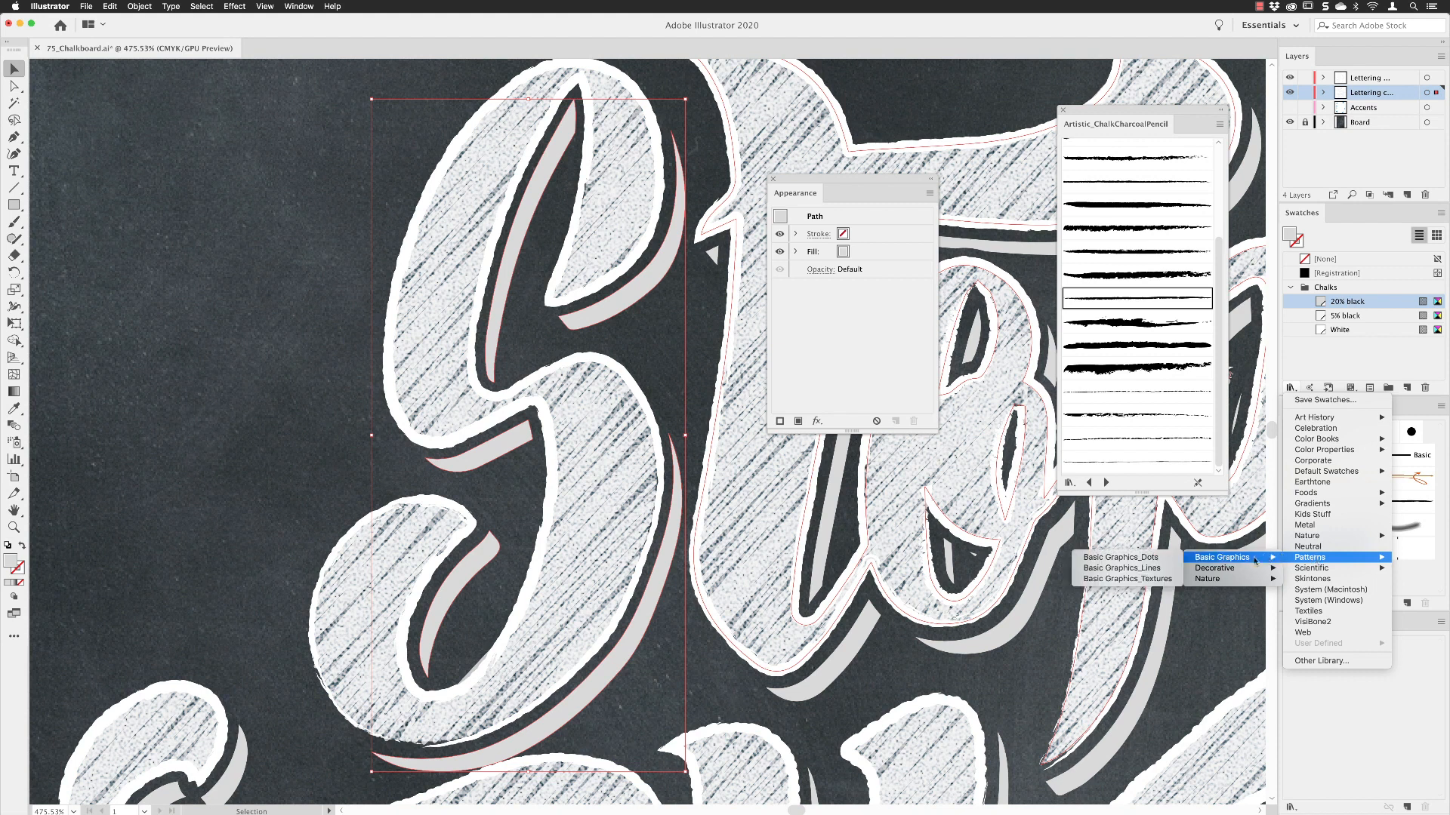
mouse_move(1218, 564)
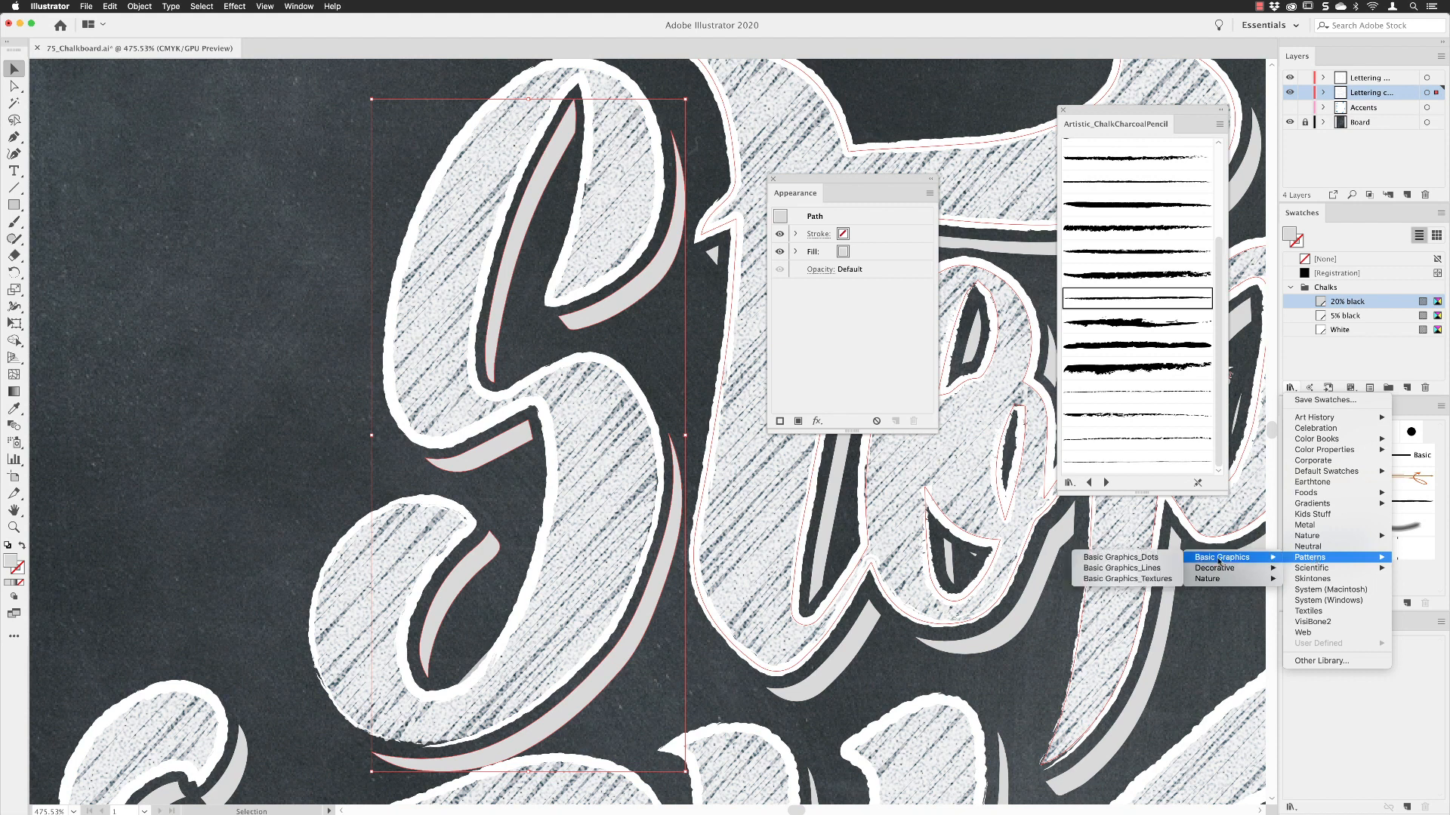
left_click(1149, 573)
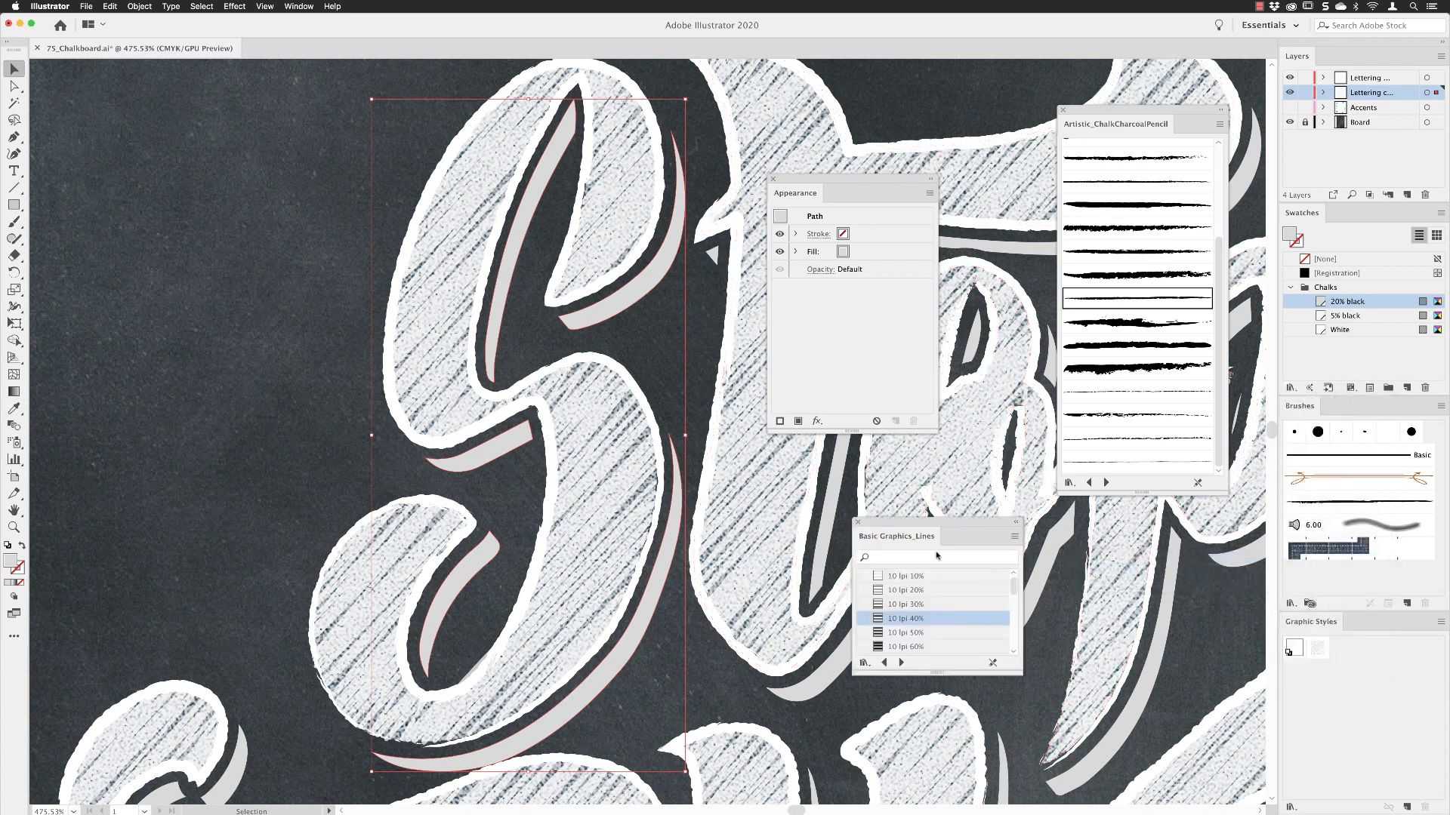
left_click_drag(931, 527, 907, 363)
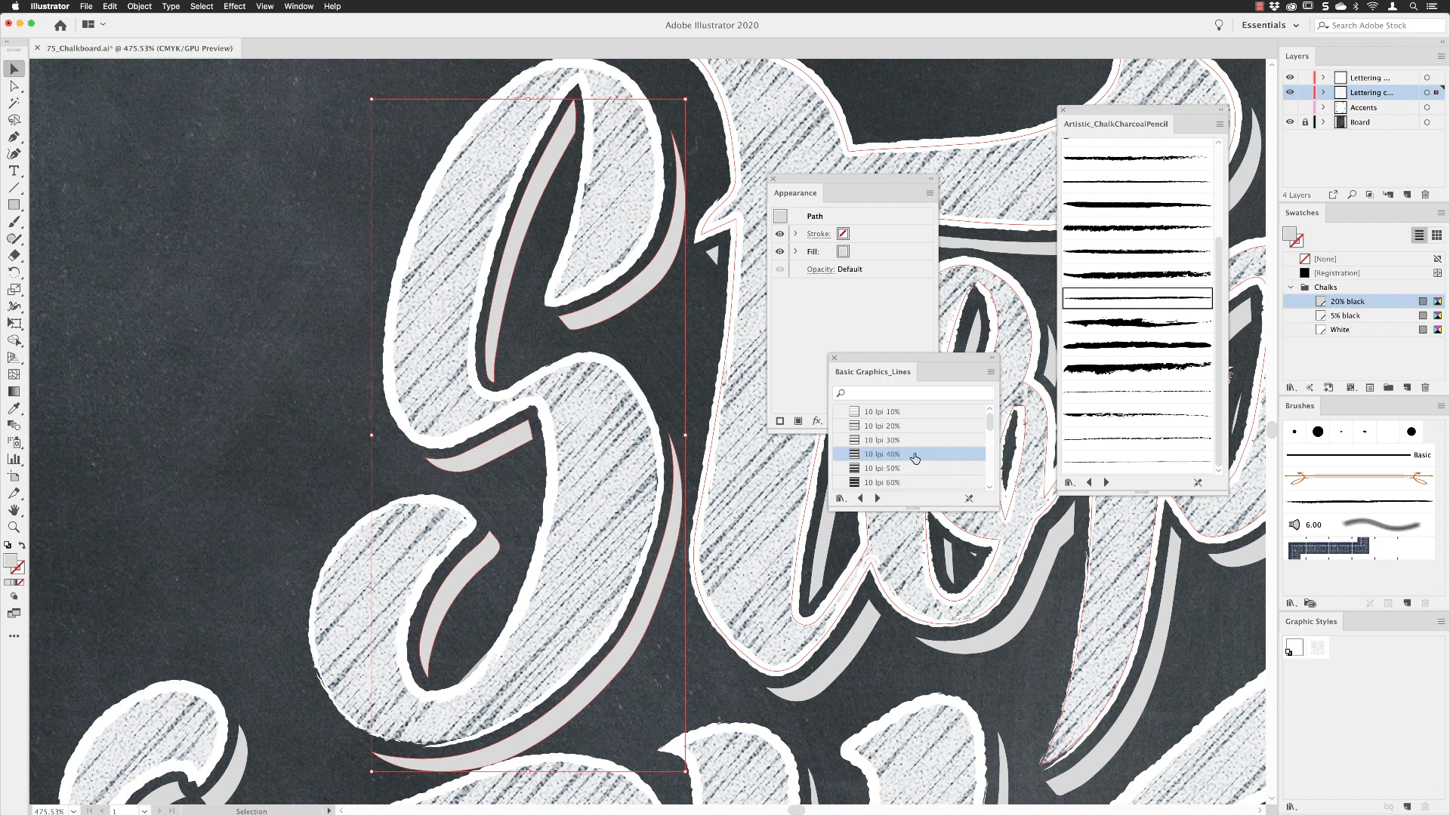
left_click(914, 455)
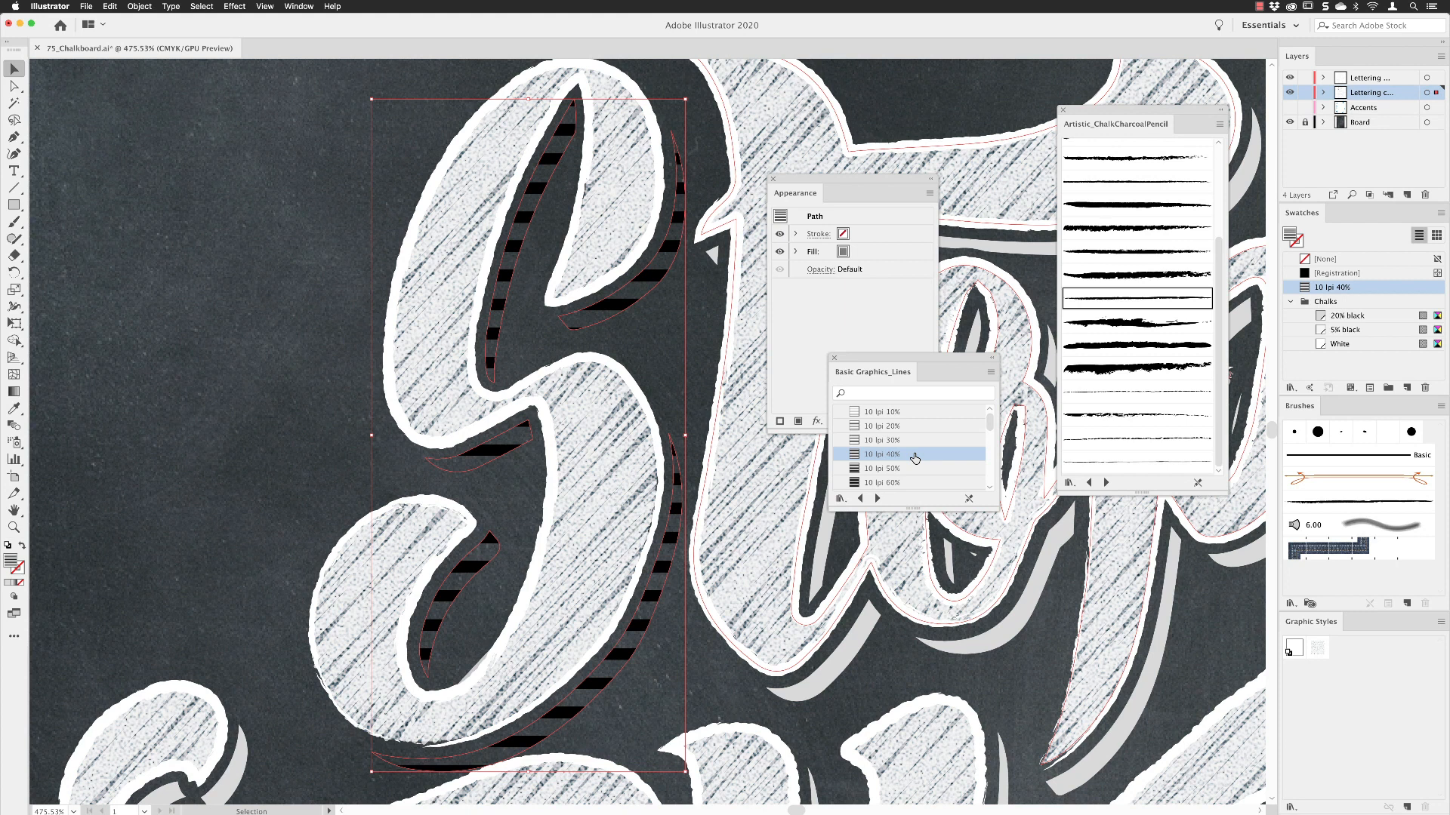
left_click(833, 359)
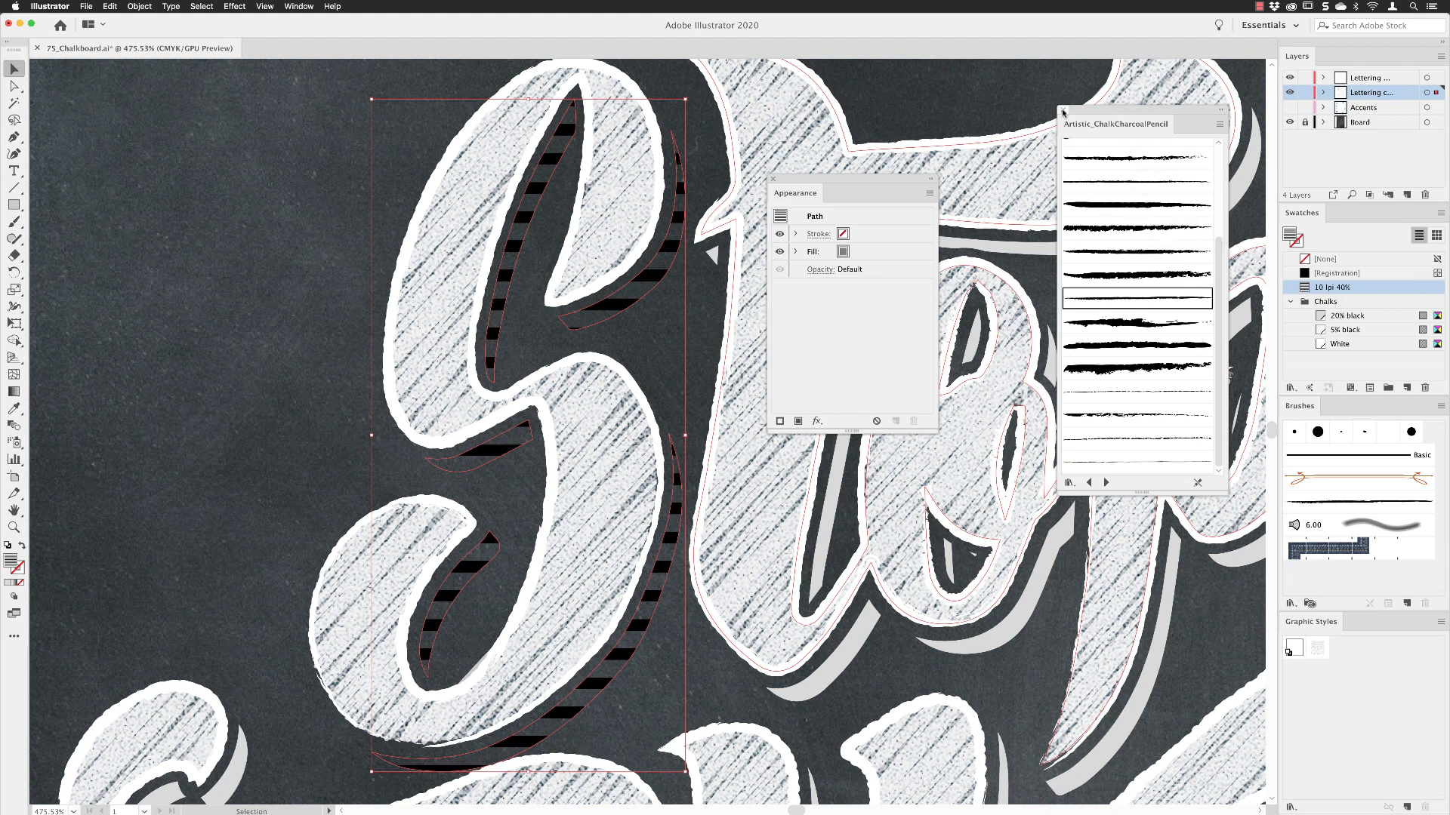
left_click(1063, 111)
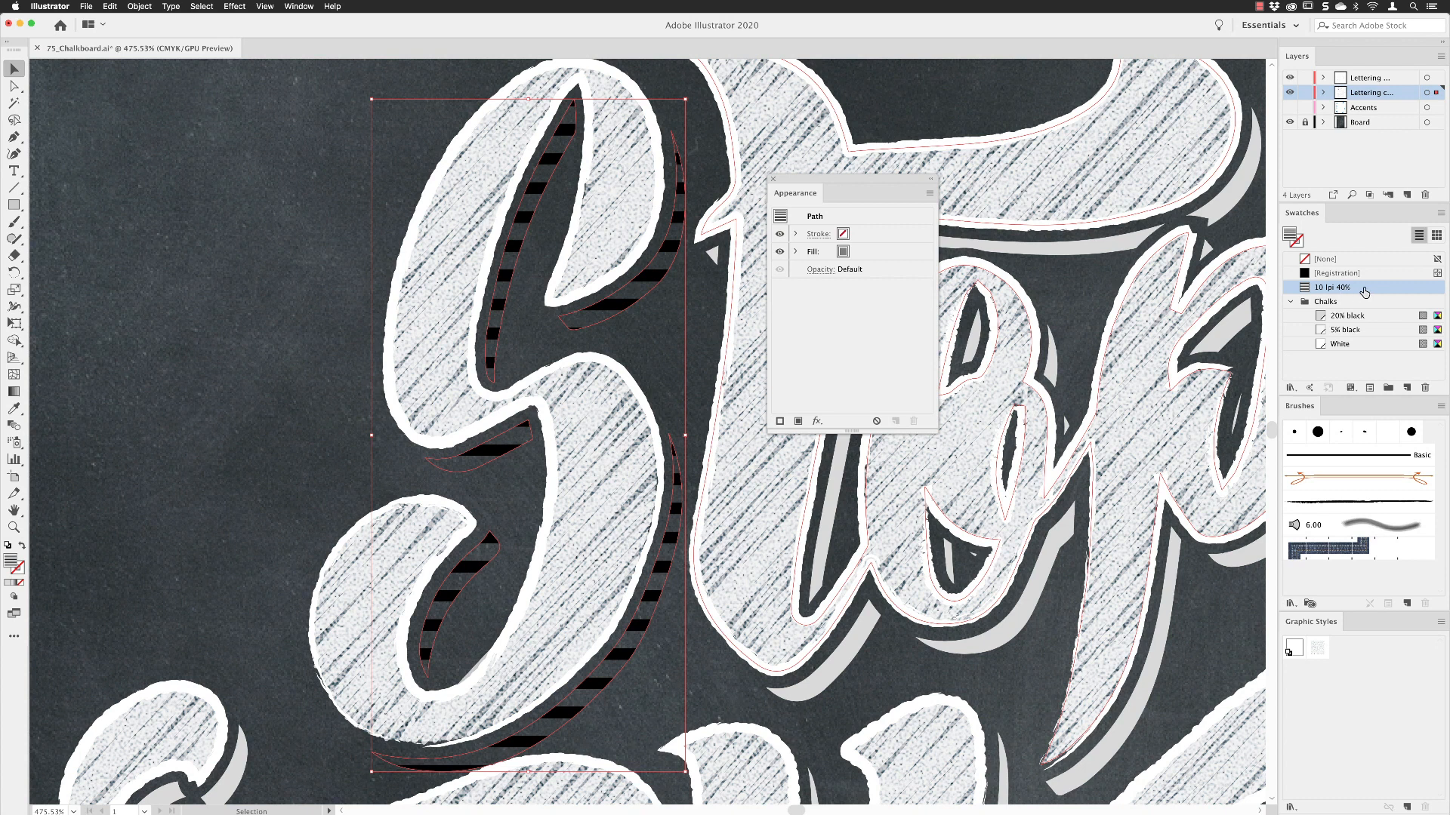
Step: Edit the 10 lpi 40% pattern so all its lines have a 20% black stroke from the Chalks group, and save the pattern
double_click(1303, 290)
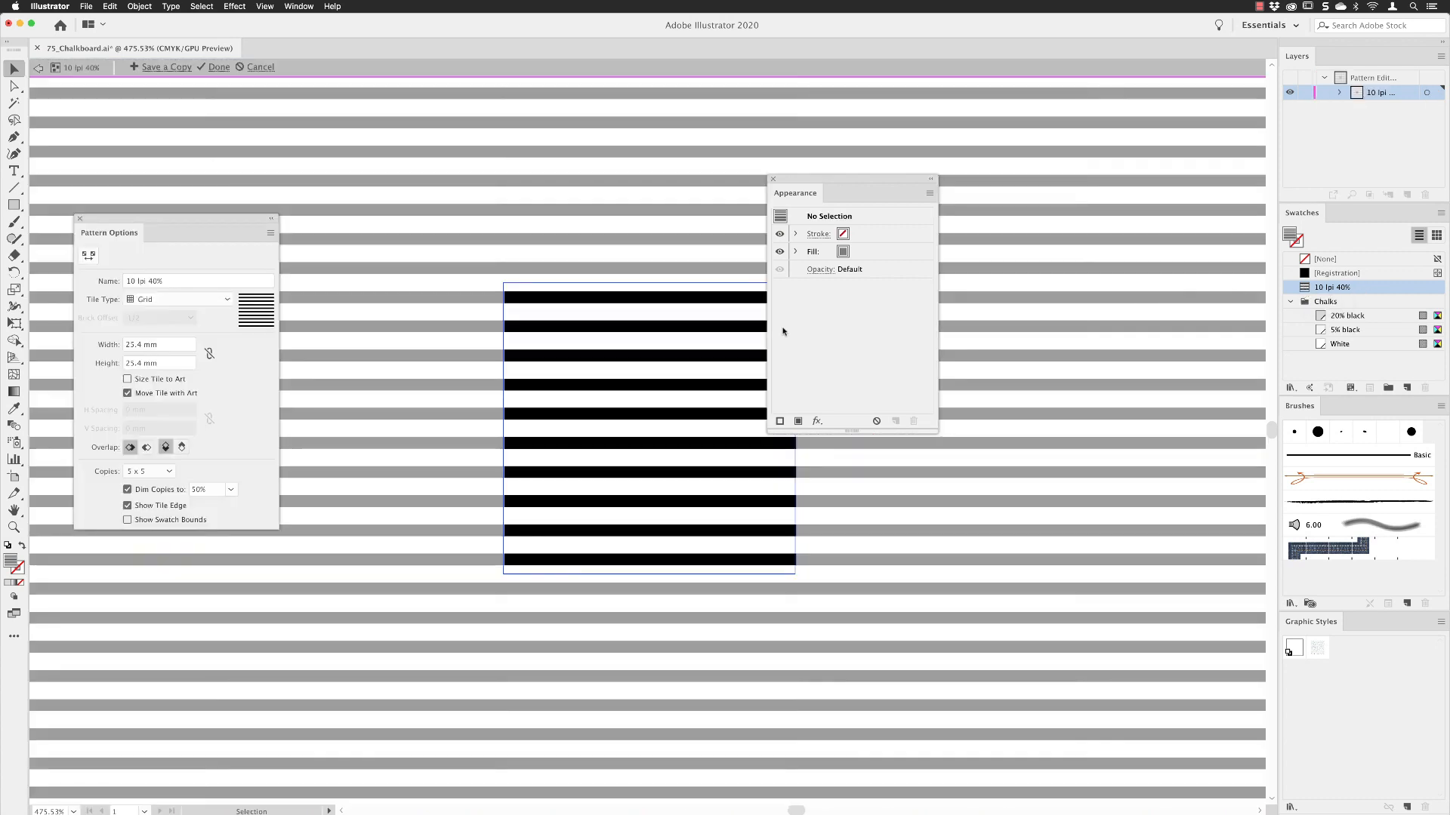
left_click_drag(790, 180, 866, 186)
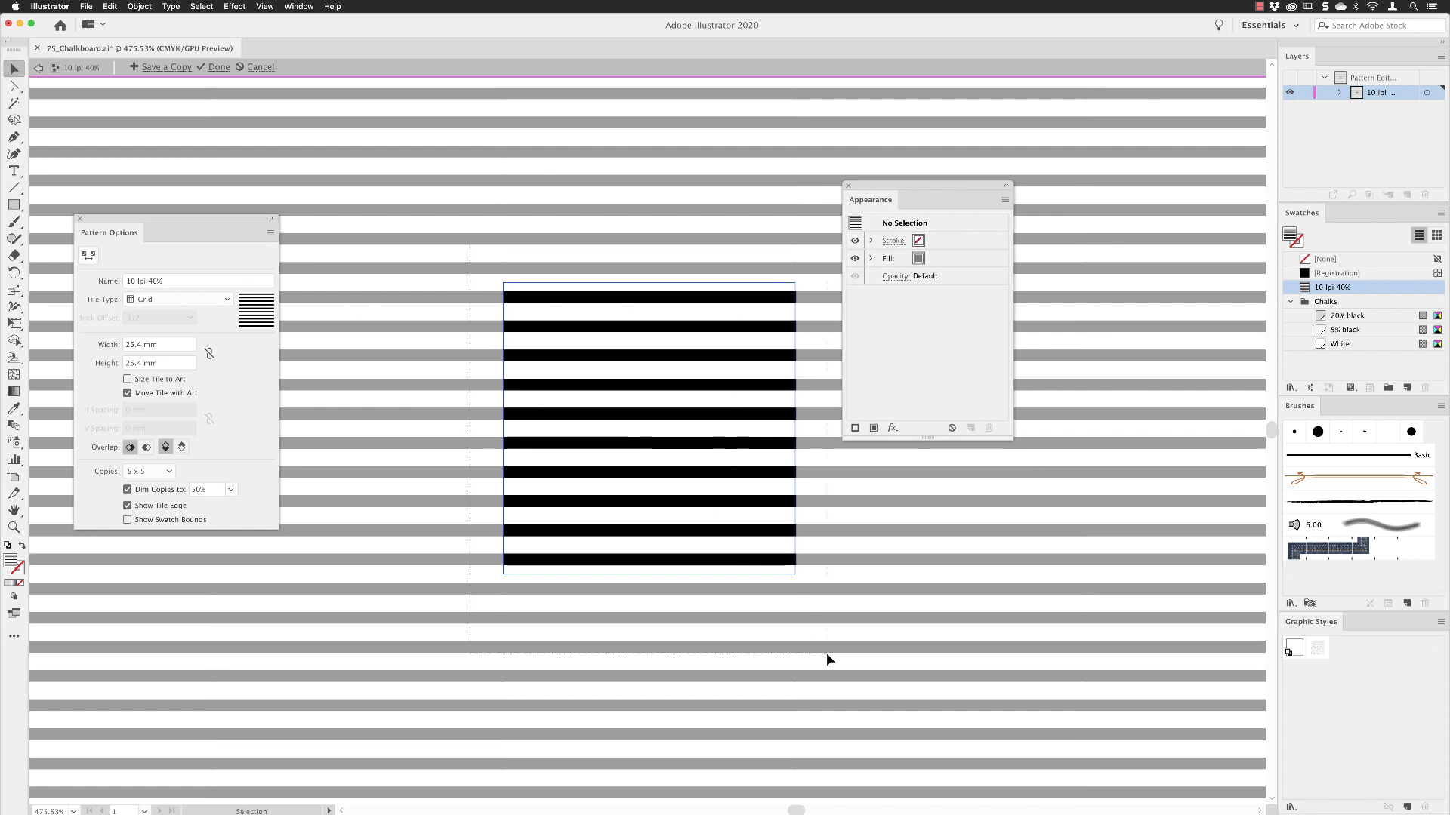
key("super+a")
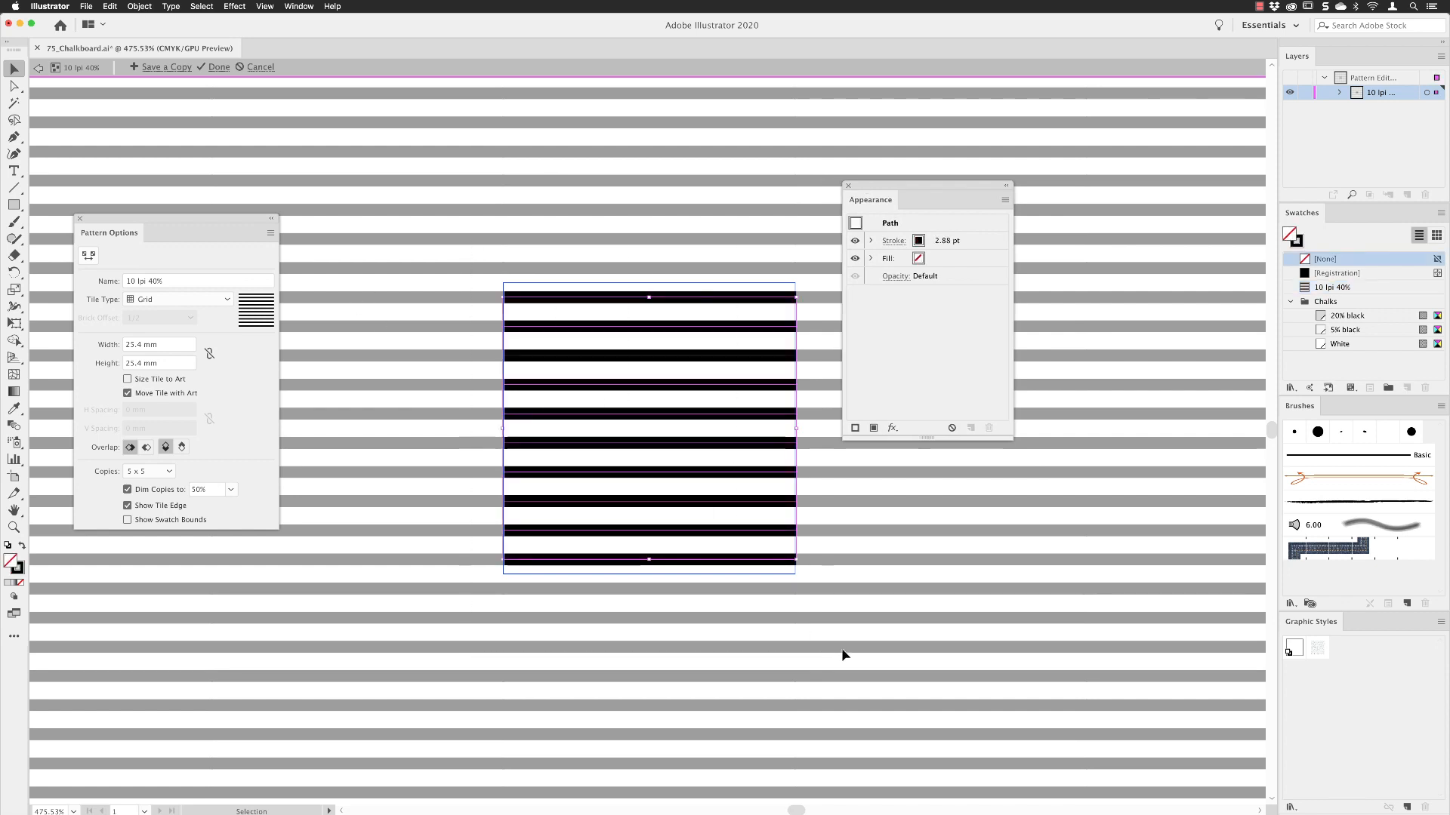
left_click(1298, 241)
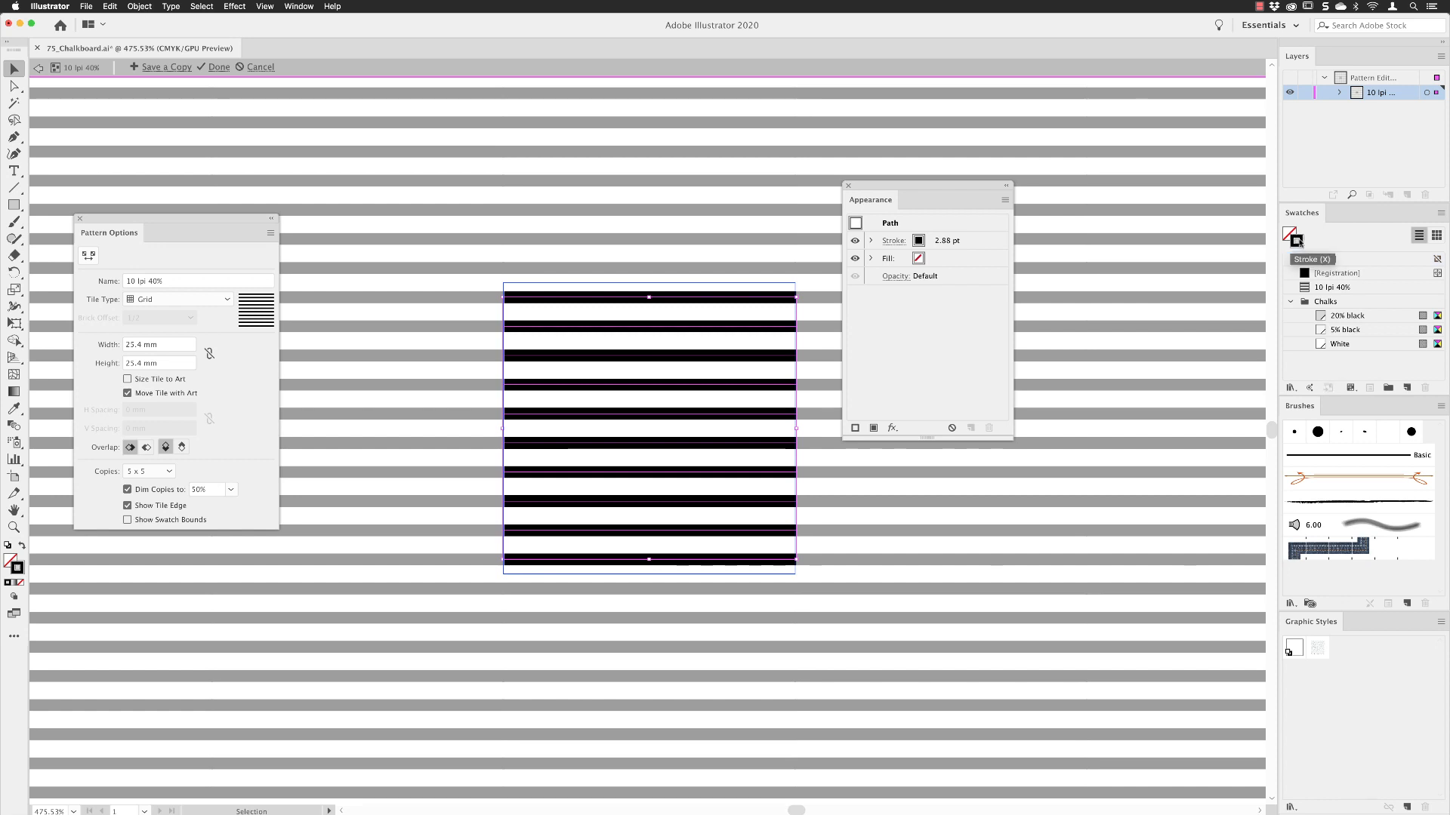
left_click(1369, 318)
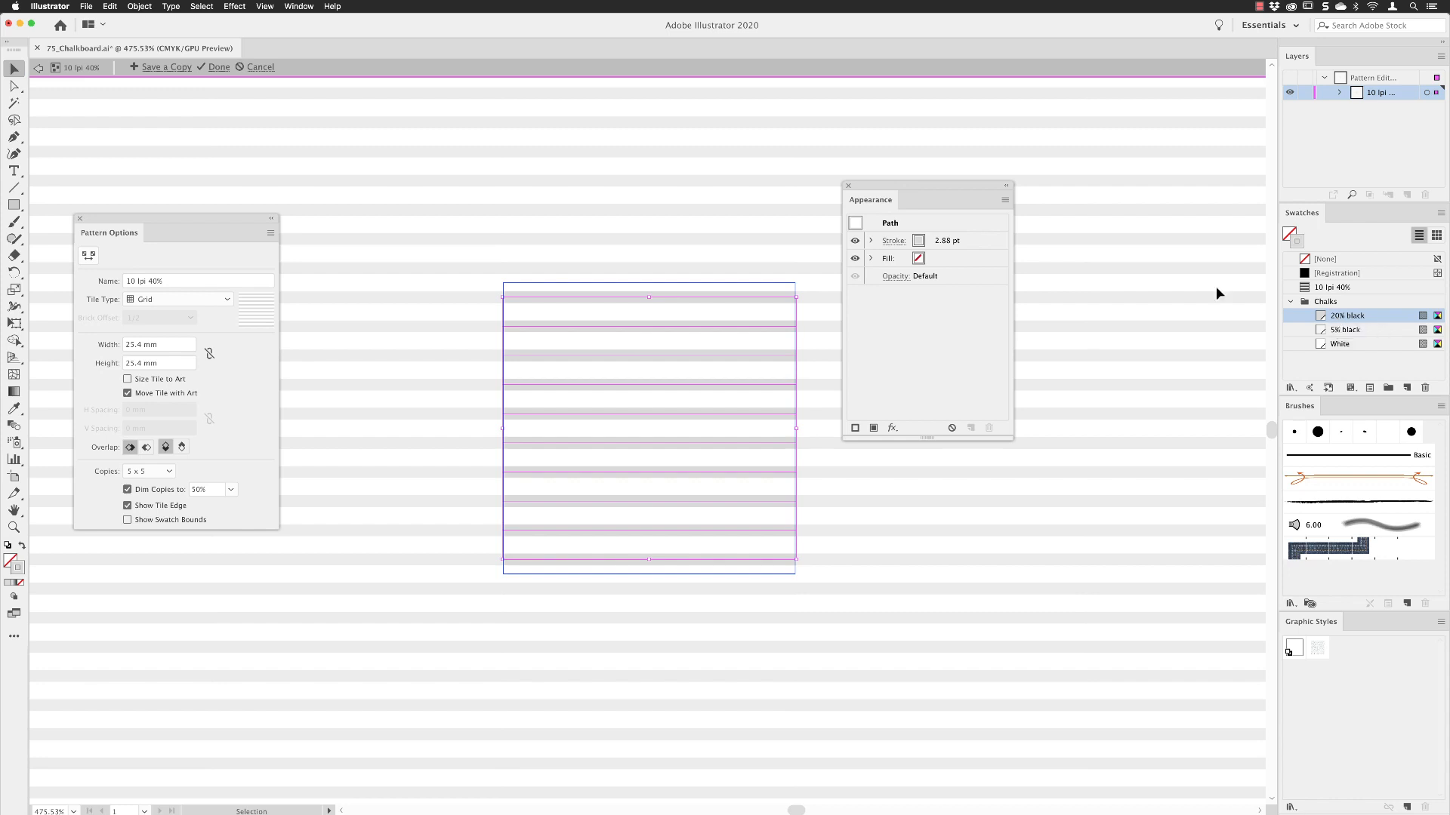
left_click(217, 68)
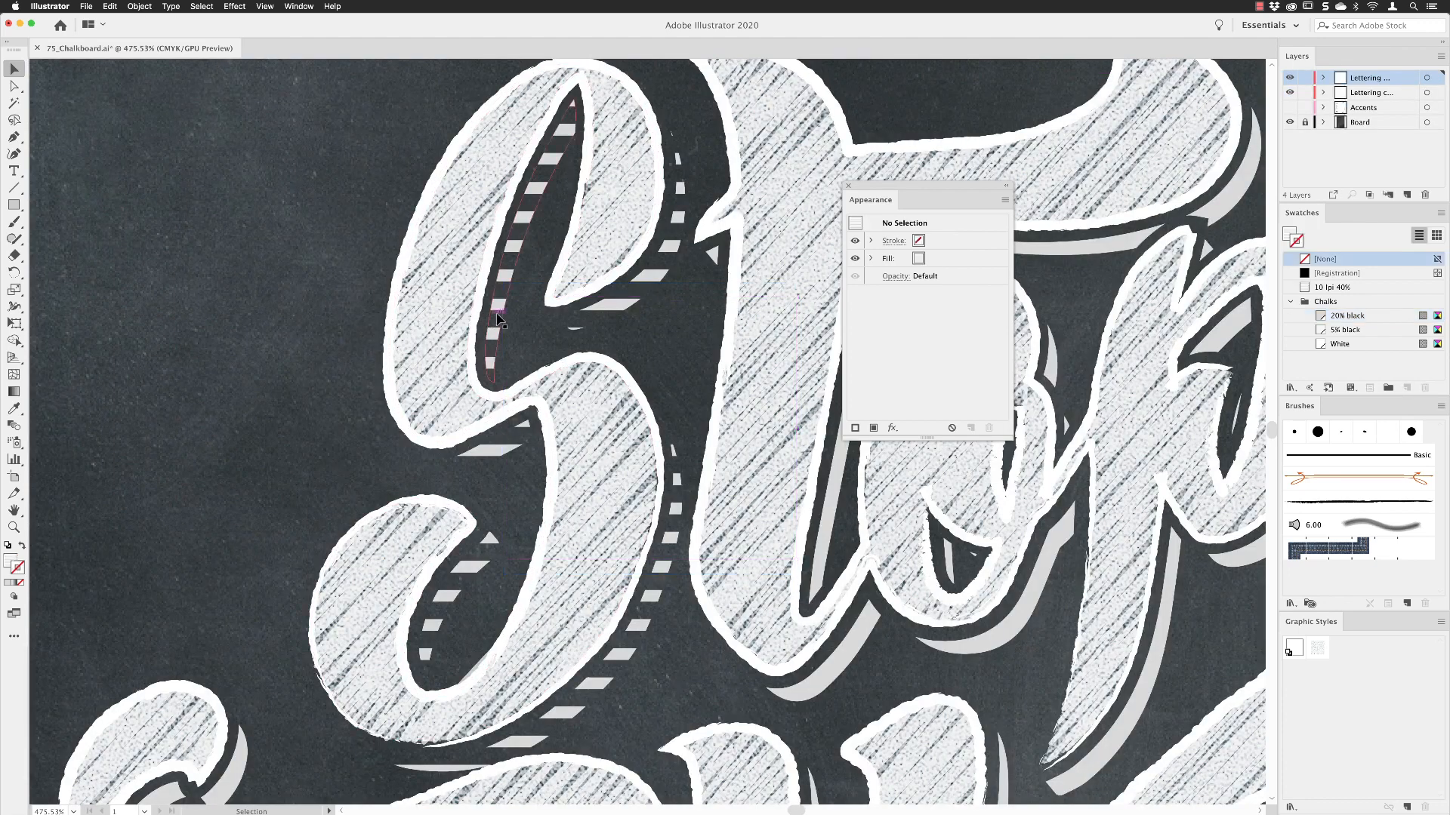
Step: Select all the striped shadow shapes around the letter S in Stop and rotate only their pattern to 305°, leaving the objects untransformed
left_click(503, 306)
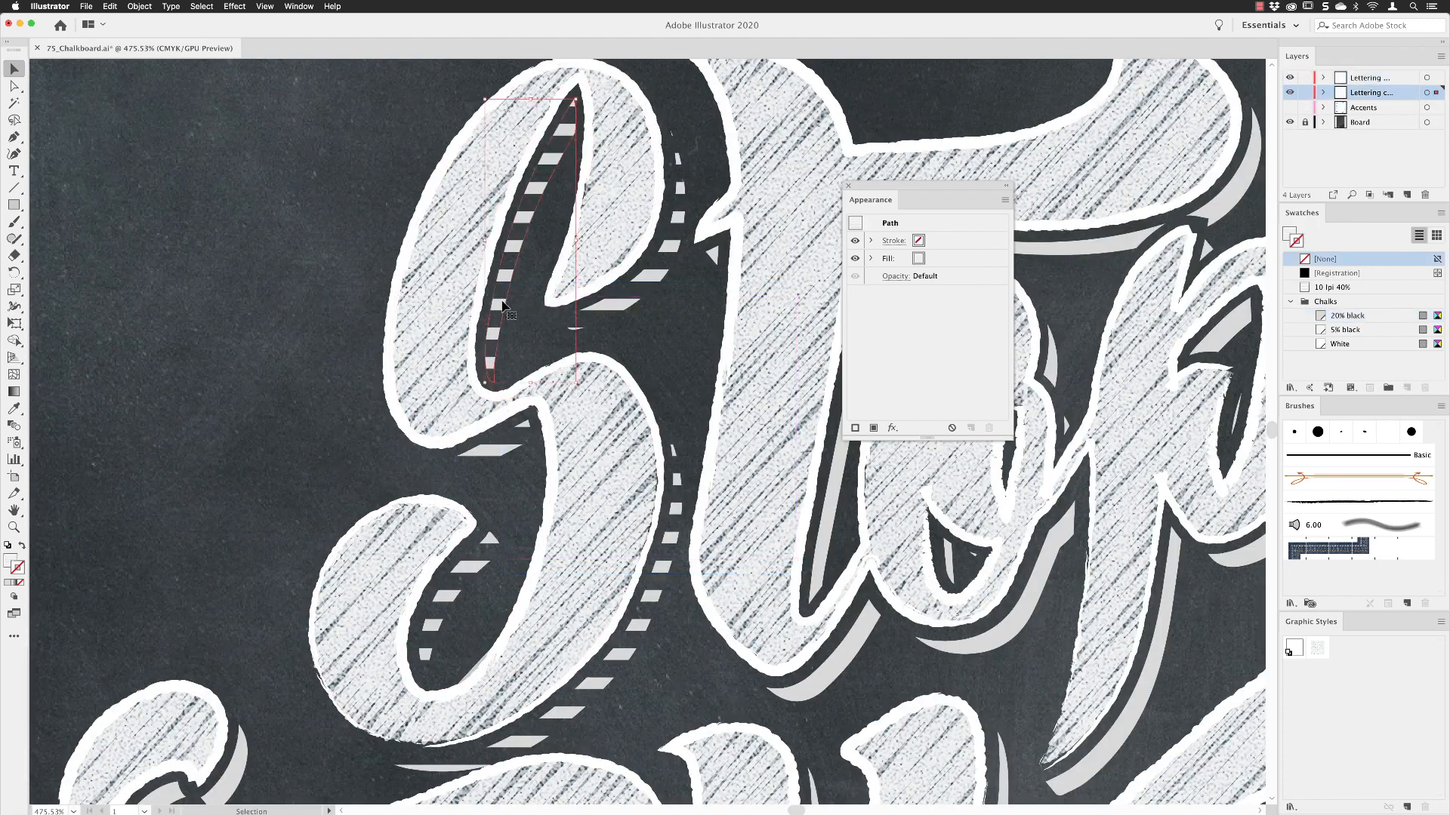
left_click(640, 302, "shift")
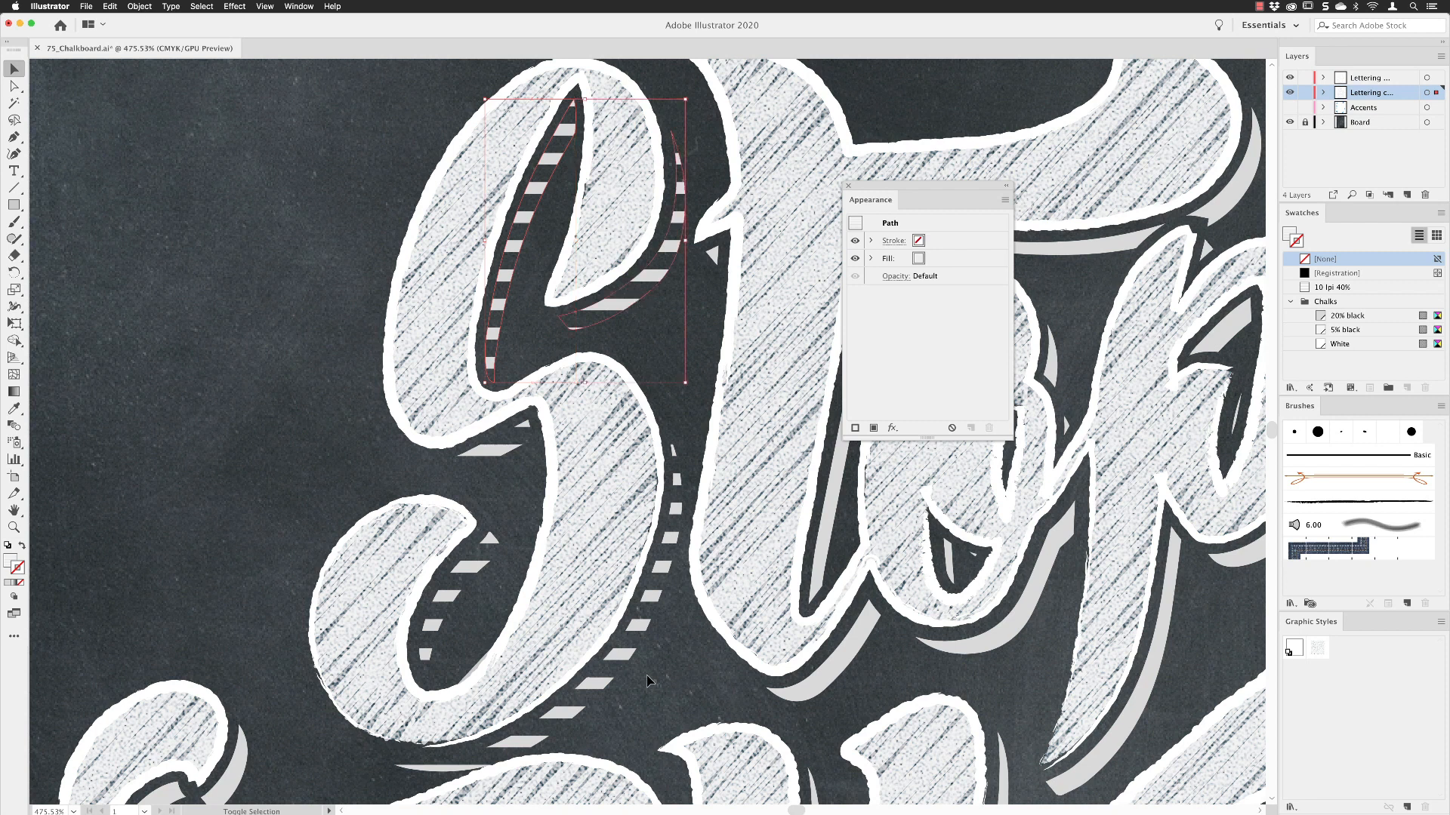
left_click(628, 653, "shift")
left_click(457, 593, "shift")
left_click(484, 450, "shift")
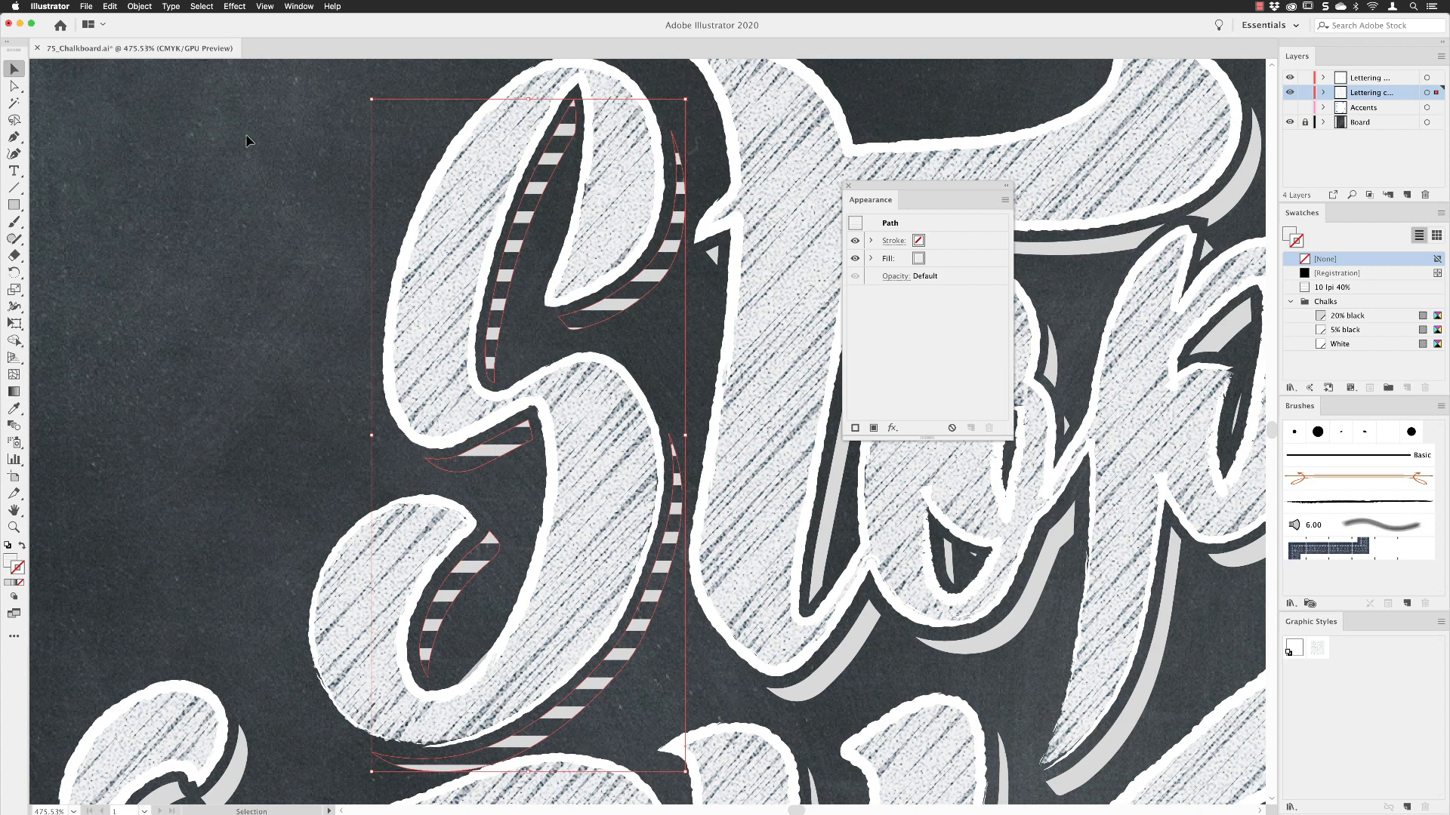
left_click(139, 7)
mouse_move(145, 24)
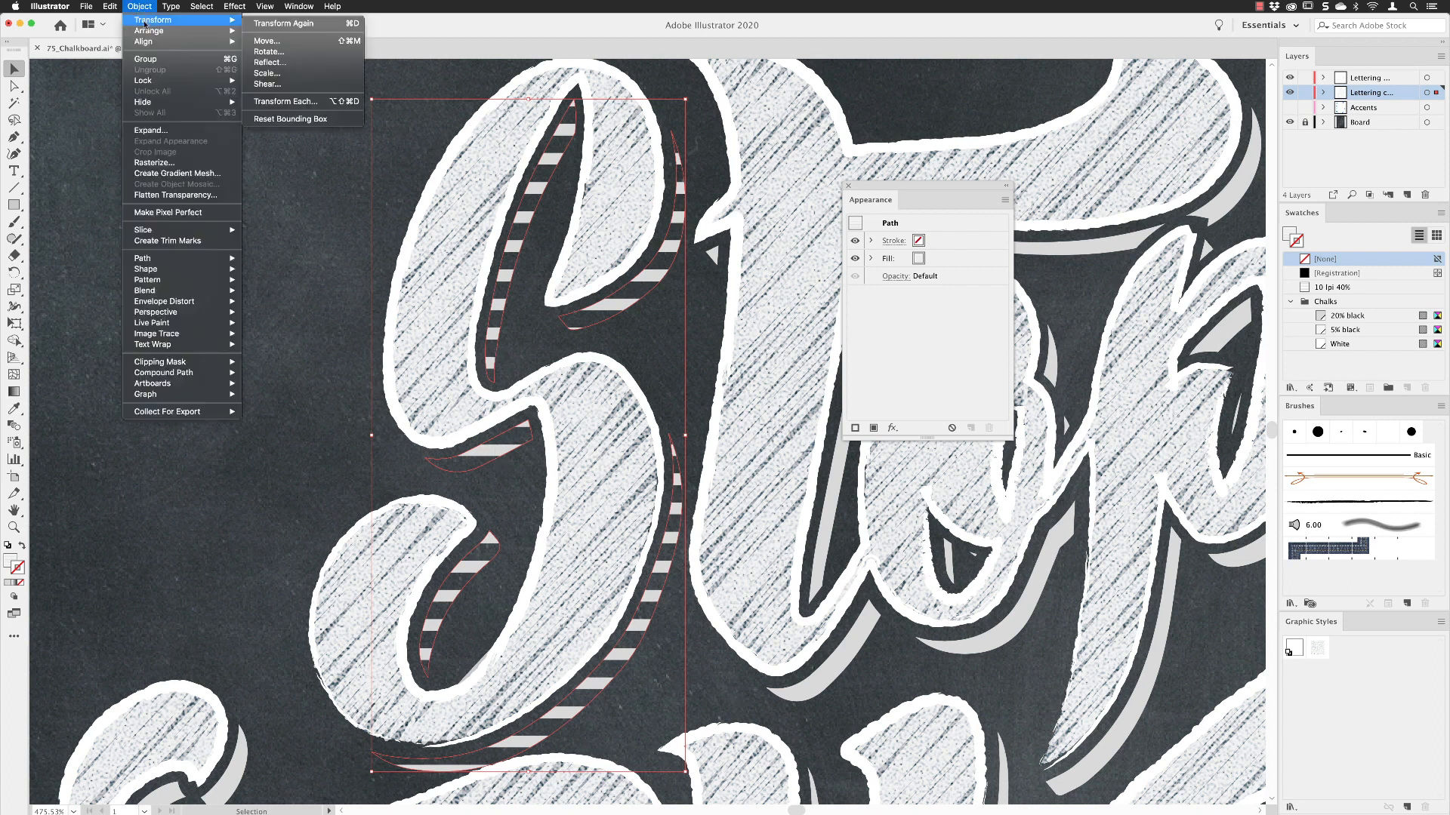
left_click(269, 52)
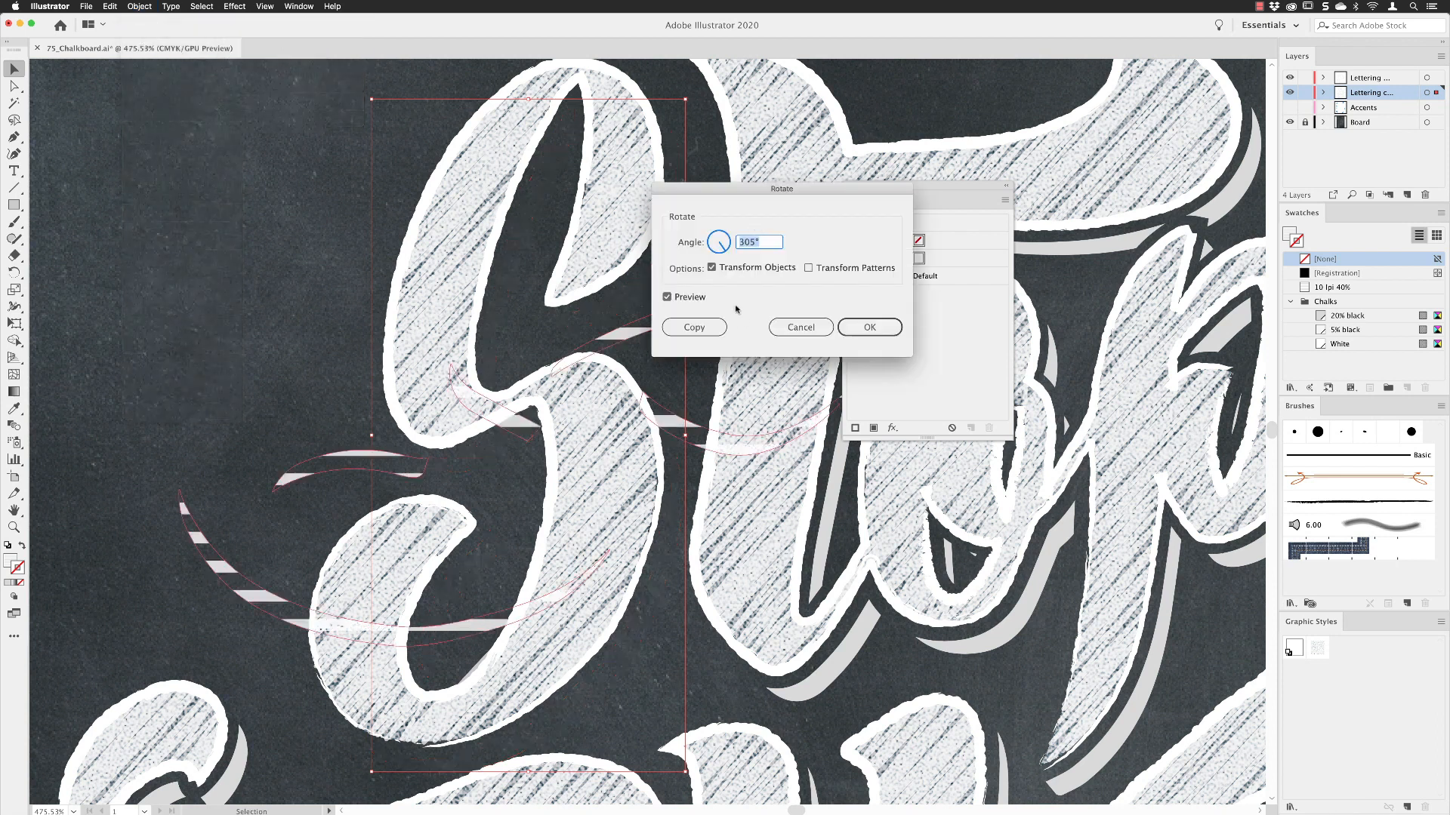
left_click(711, 268)
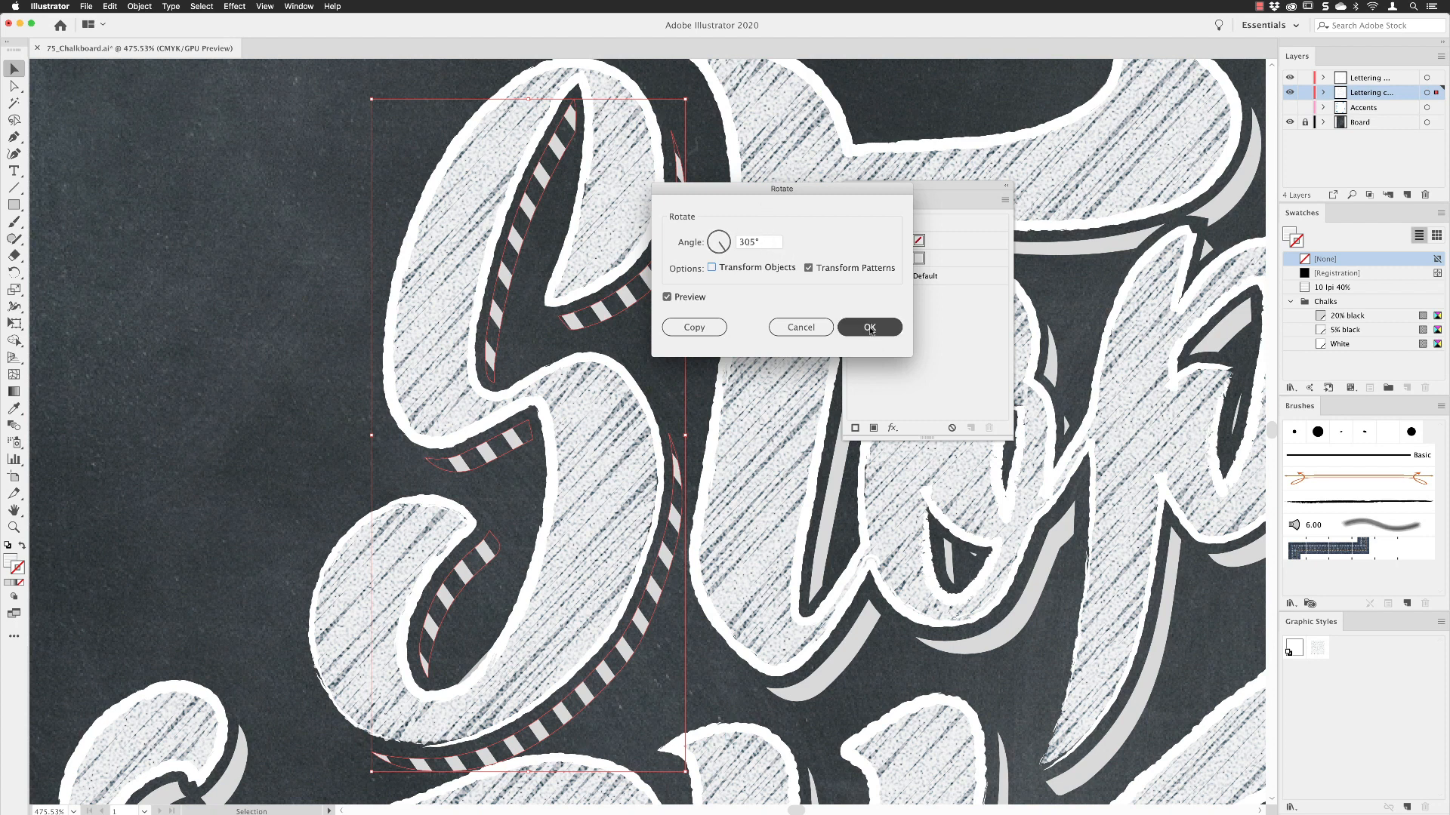
left_click(724, 250)
mouse_move(723, 251)
left_mouse_down()
mouse_move(715, 234)
mouse_move(727, 252)
left_mouse_up()
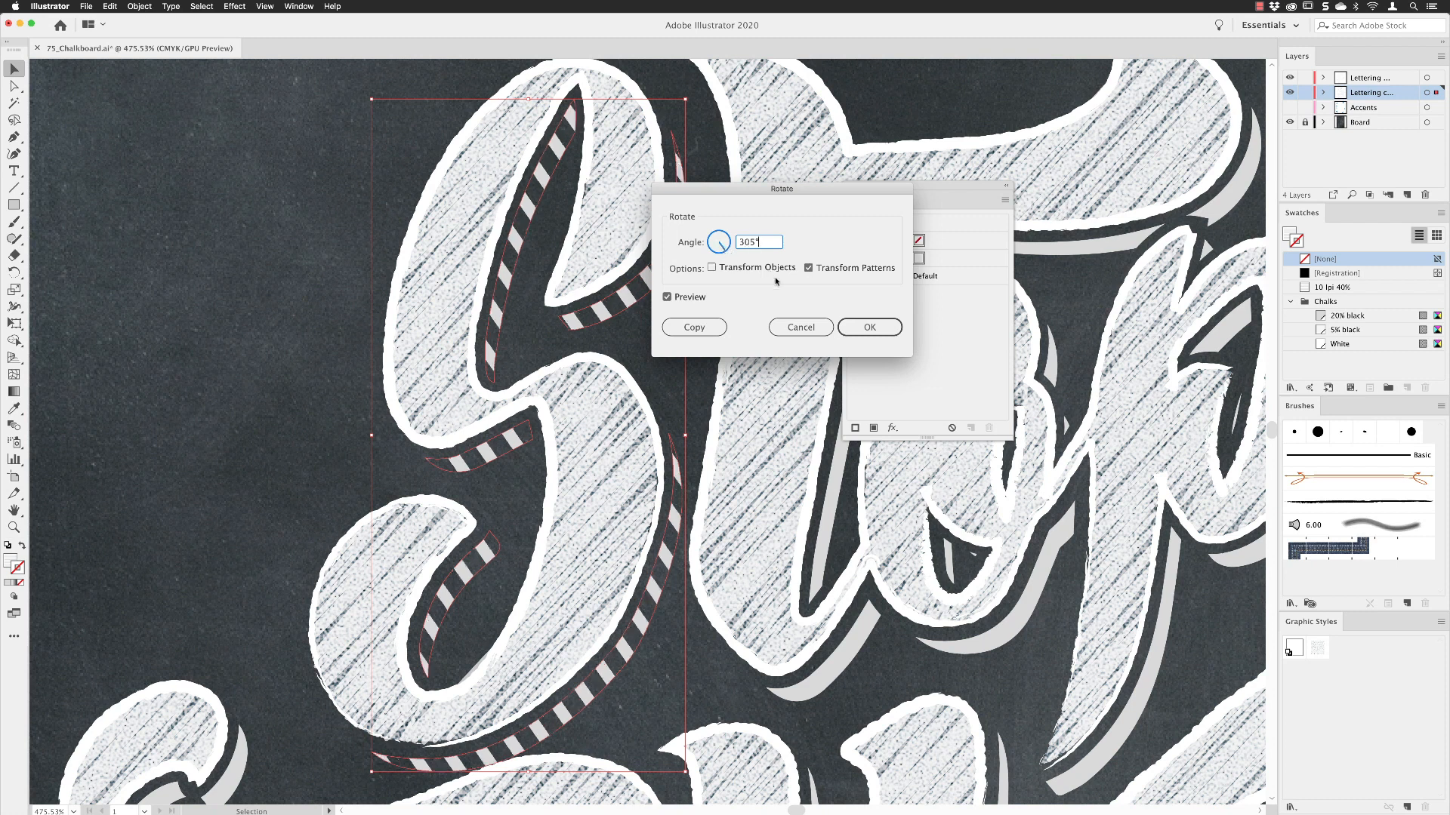
left_click(856, 328)
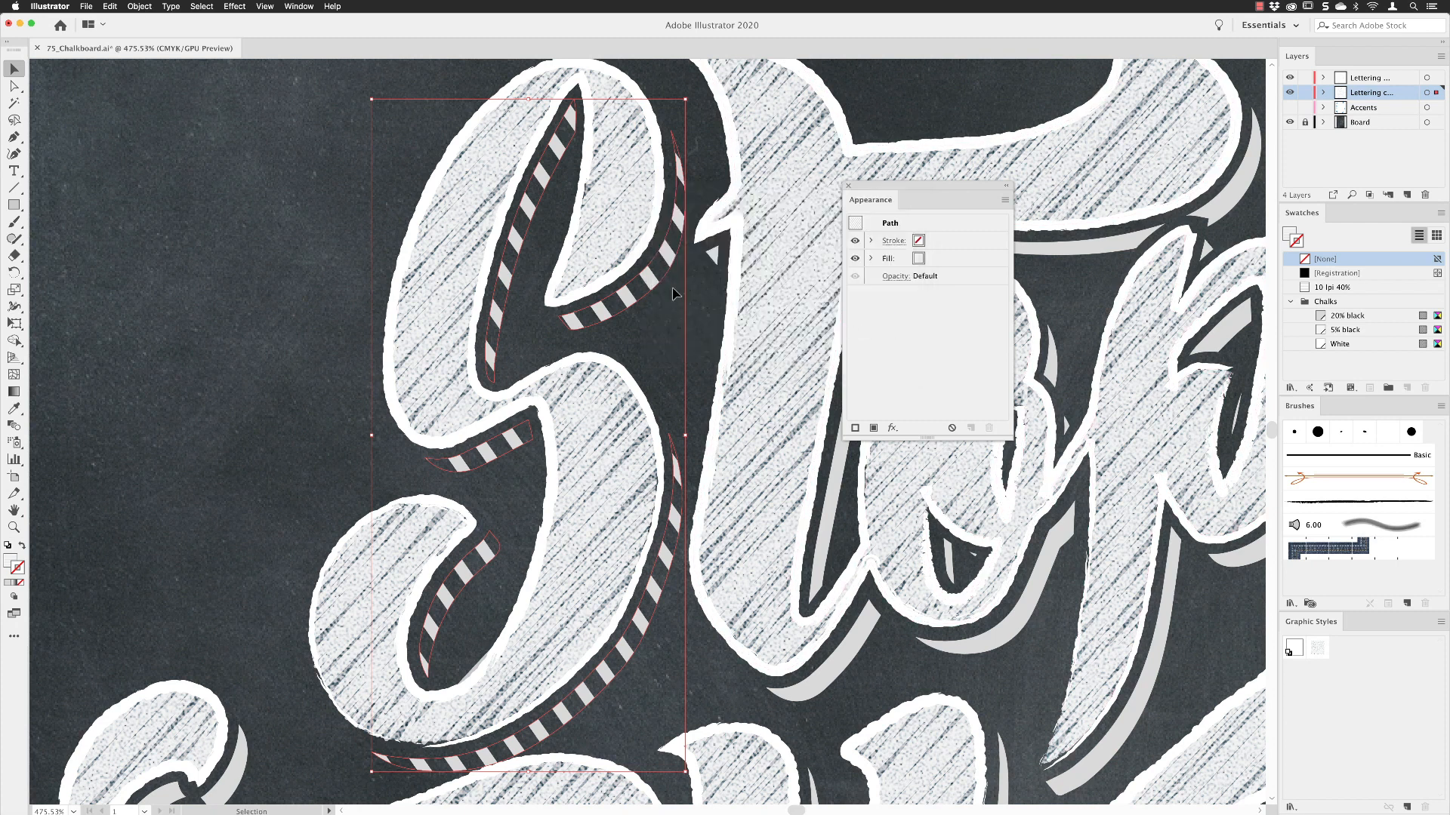
Step: Scale only the pattern inside the selected shadow shapes uniformly to 55%, without transforming the objects
left_click(145, 7)
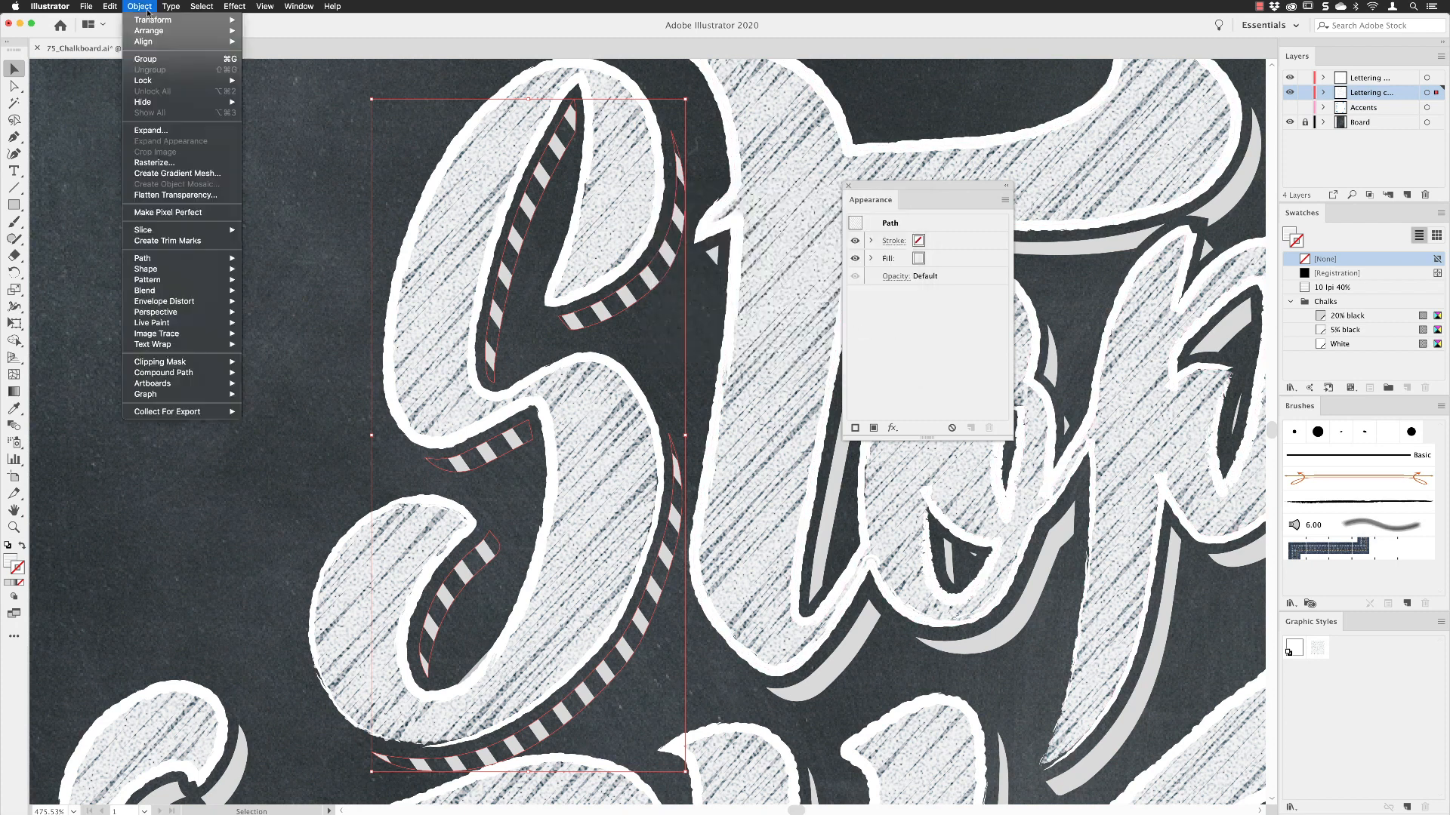
mouse_move(149, 25)
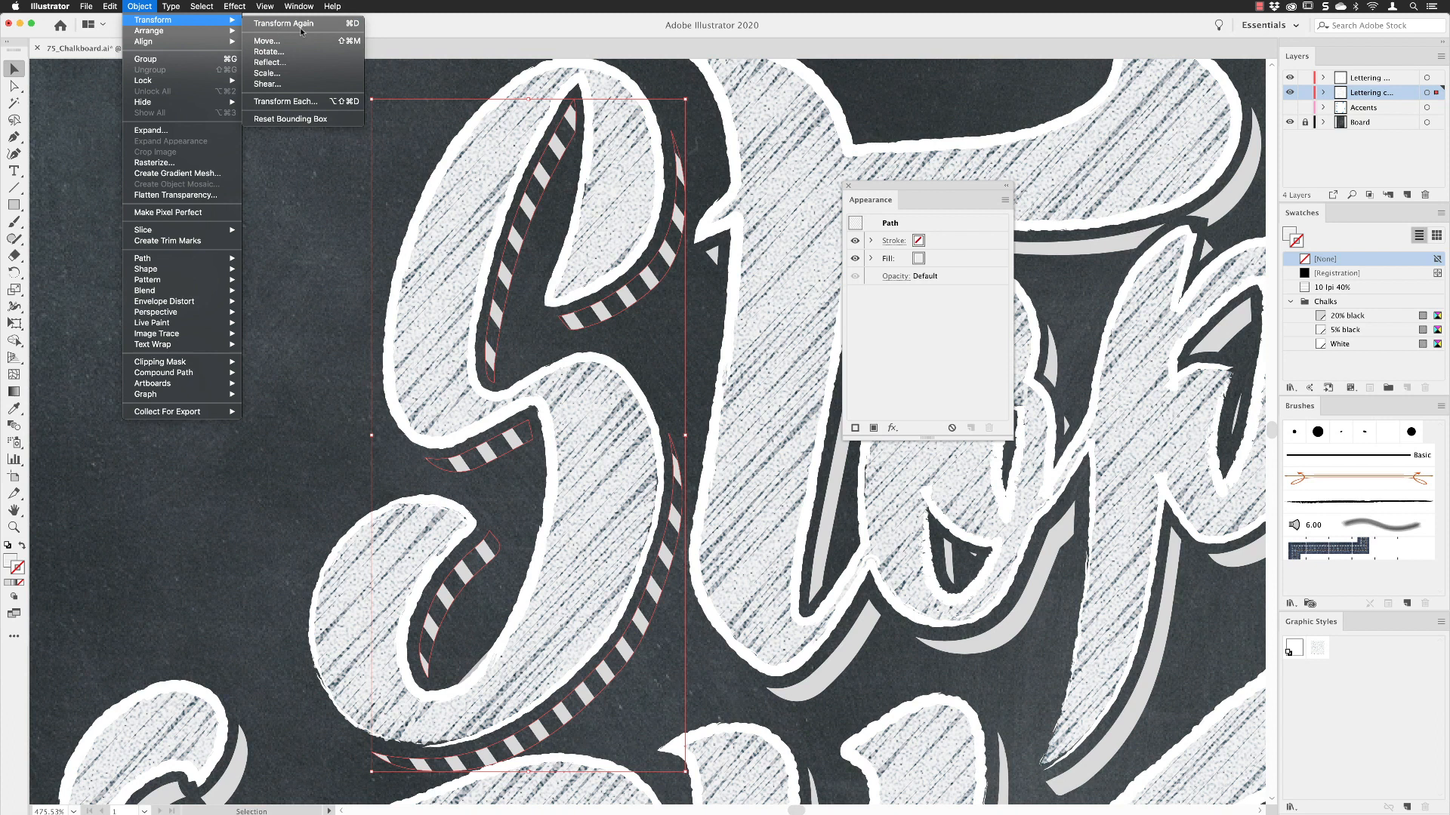
left_click(293, 76)
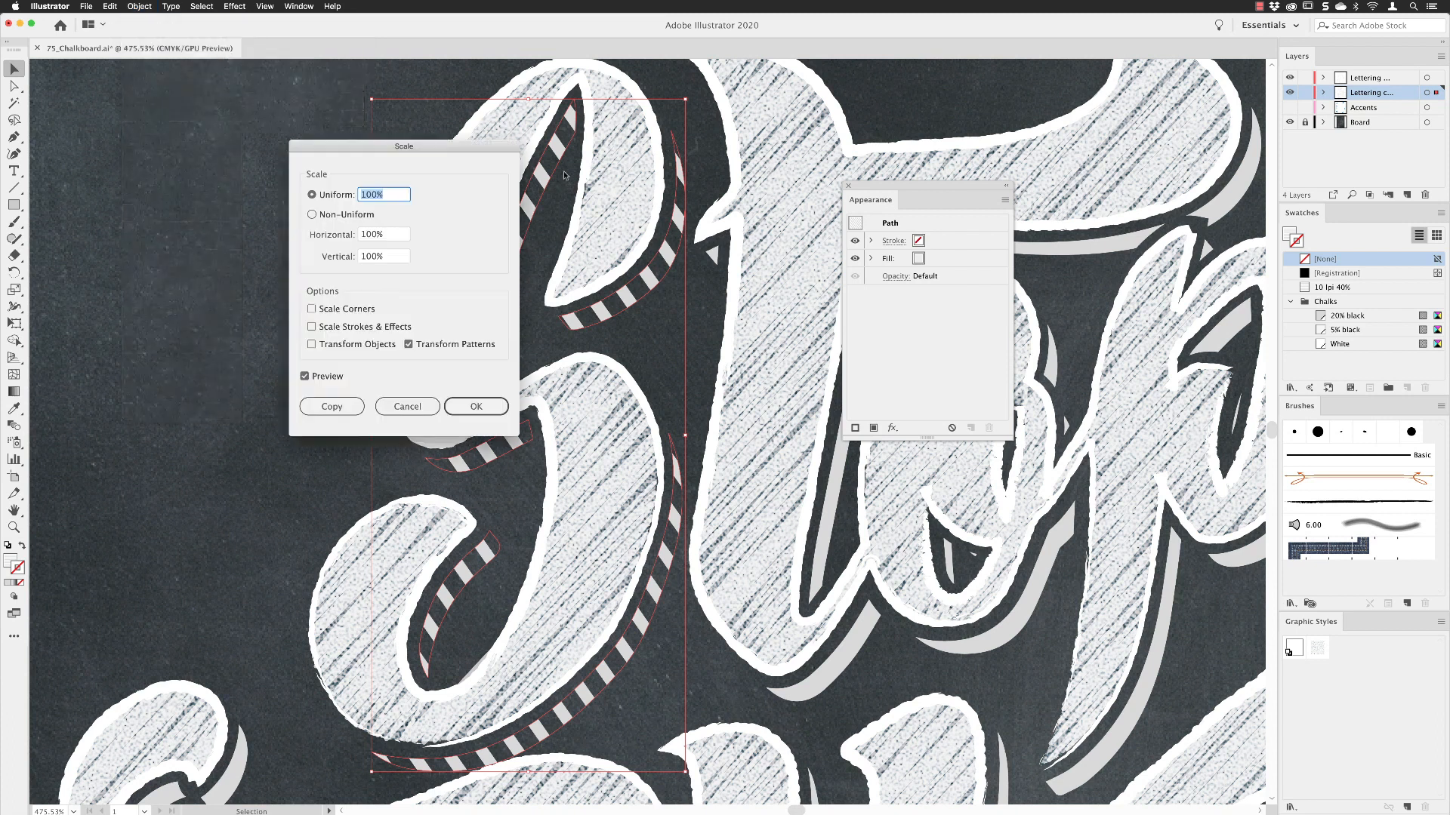
left_click_drag(455, 156, 893, 108)
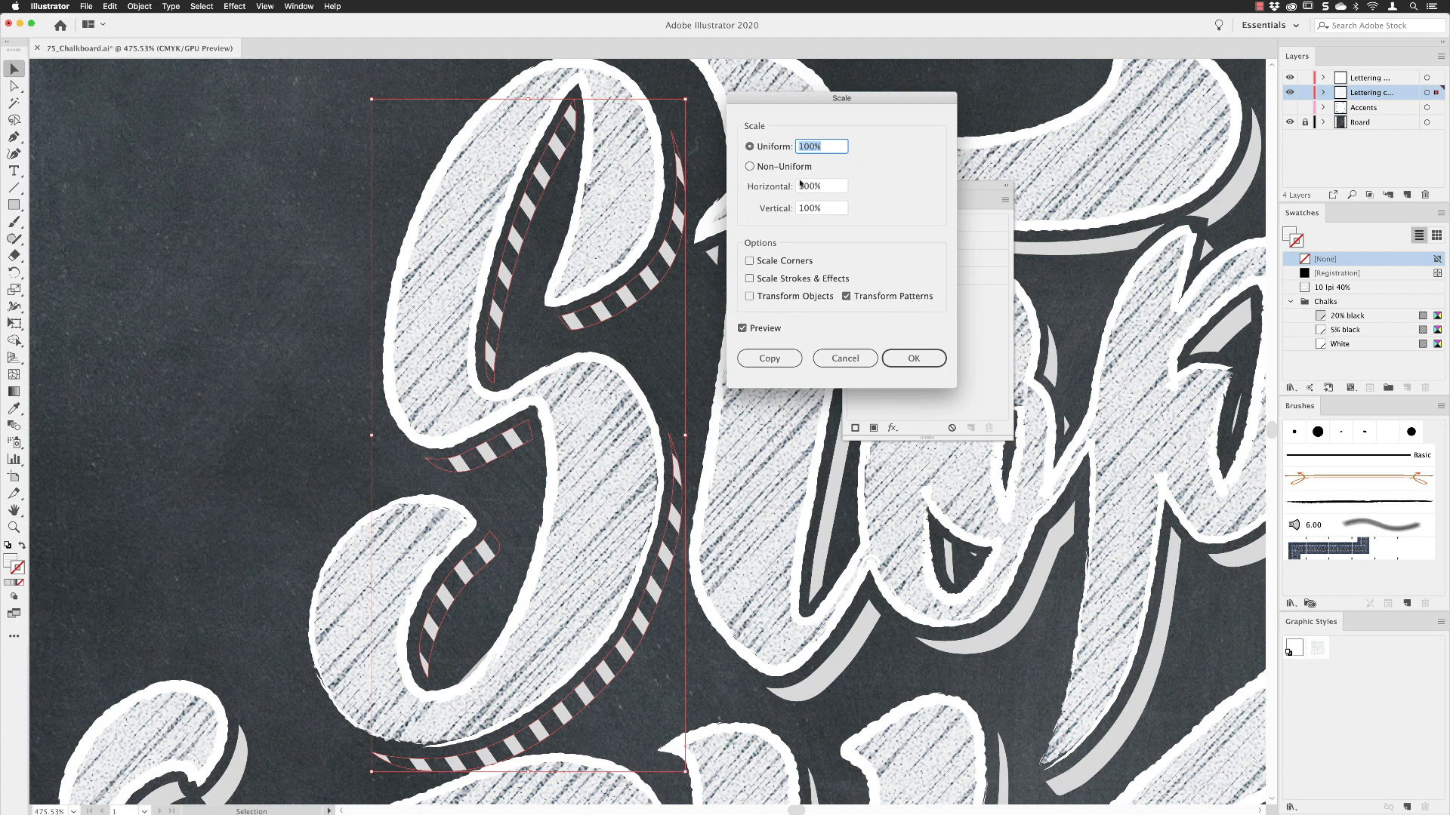
type("86")
key("Tab")
key("Down")
key("Down")
key("Down")
key("Down")
key("Down")
key("Down")
key("Down")
key("Down")
key("Down")
key("Down")
key("Down")
key("Down")
key("Down")
key("Down")
key("Down")
key("Down")
key("Down")
key("Down")
key("Down")
key("Down")
key("Down")
key("Down")
key("Down")
key("Down")
key("Down")
key("Down")
key("Down")
key("Down")
key("Down")
key("Down")
key("Down")
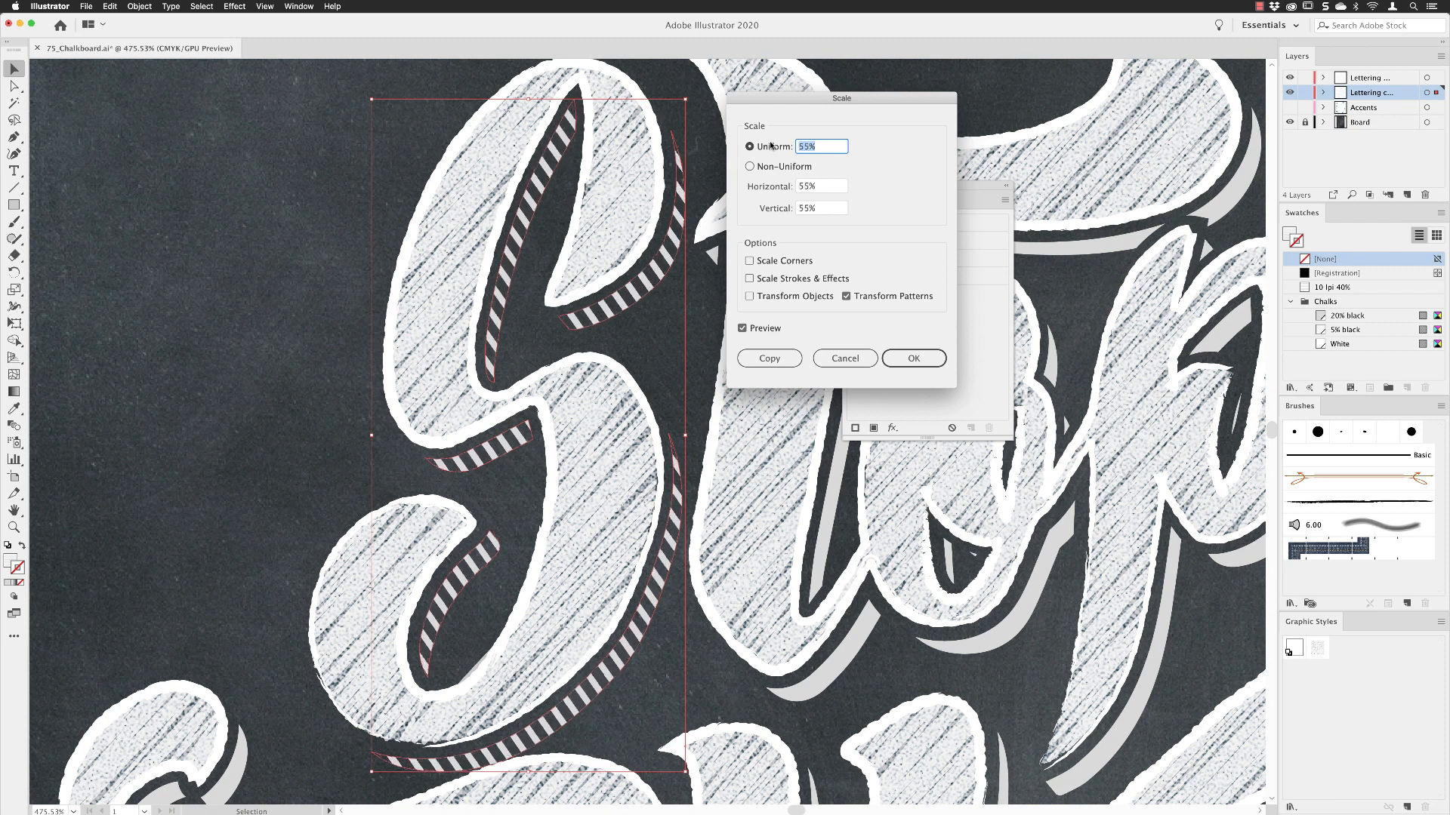
left_click(915, 358)
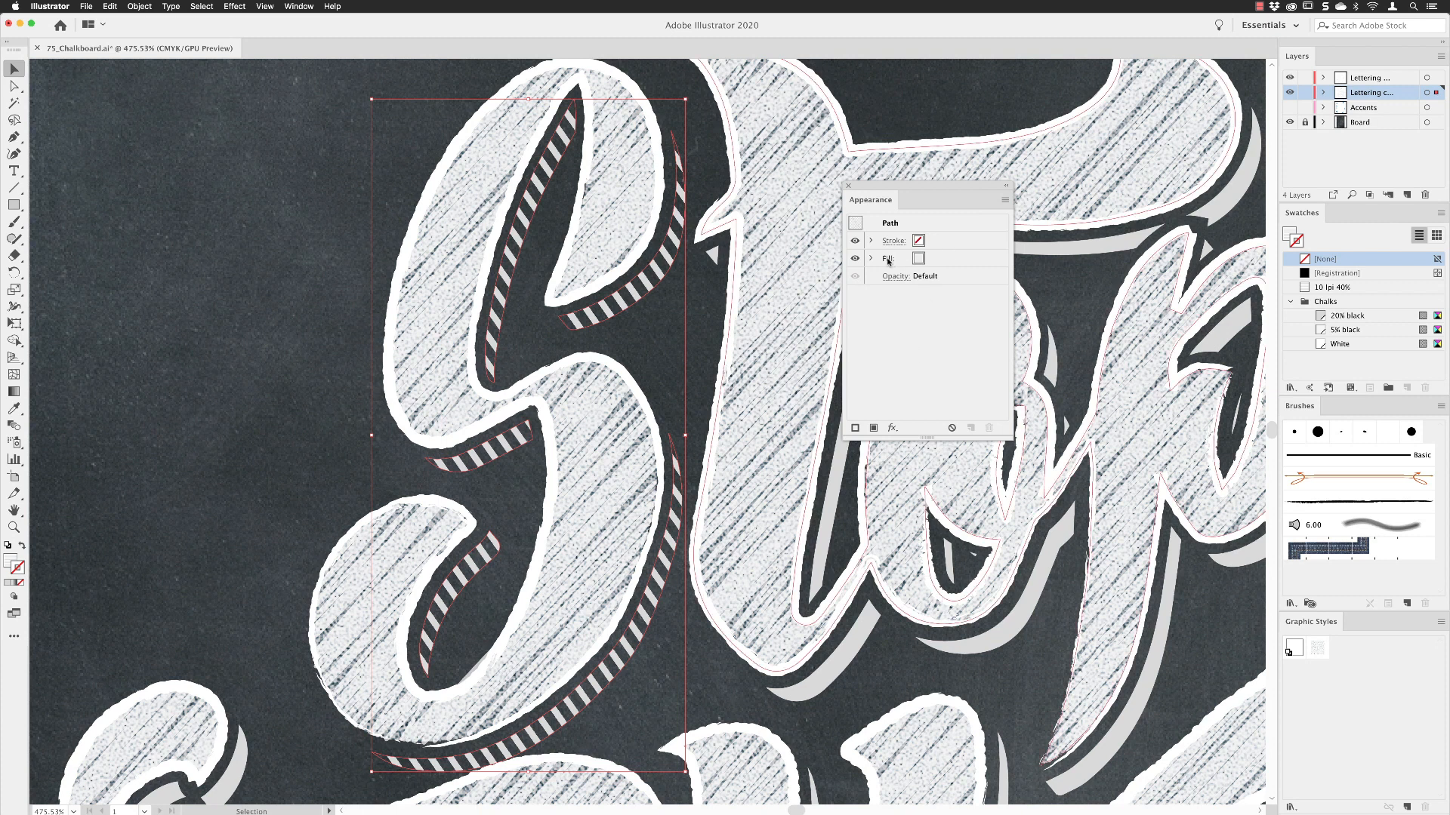
Step: Apply the Reticulation sketch effect to the shadows' fill with density 20, foreground level 1 and background level 20
left_click(944, 261)
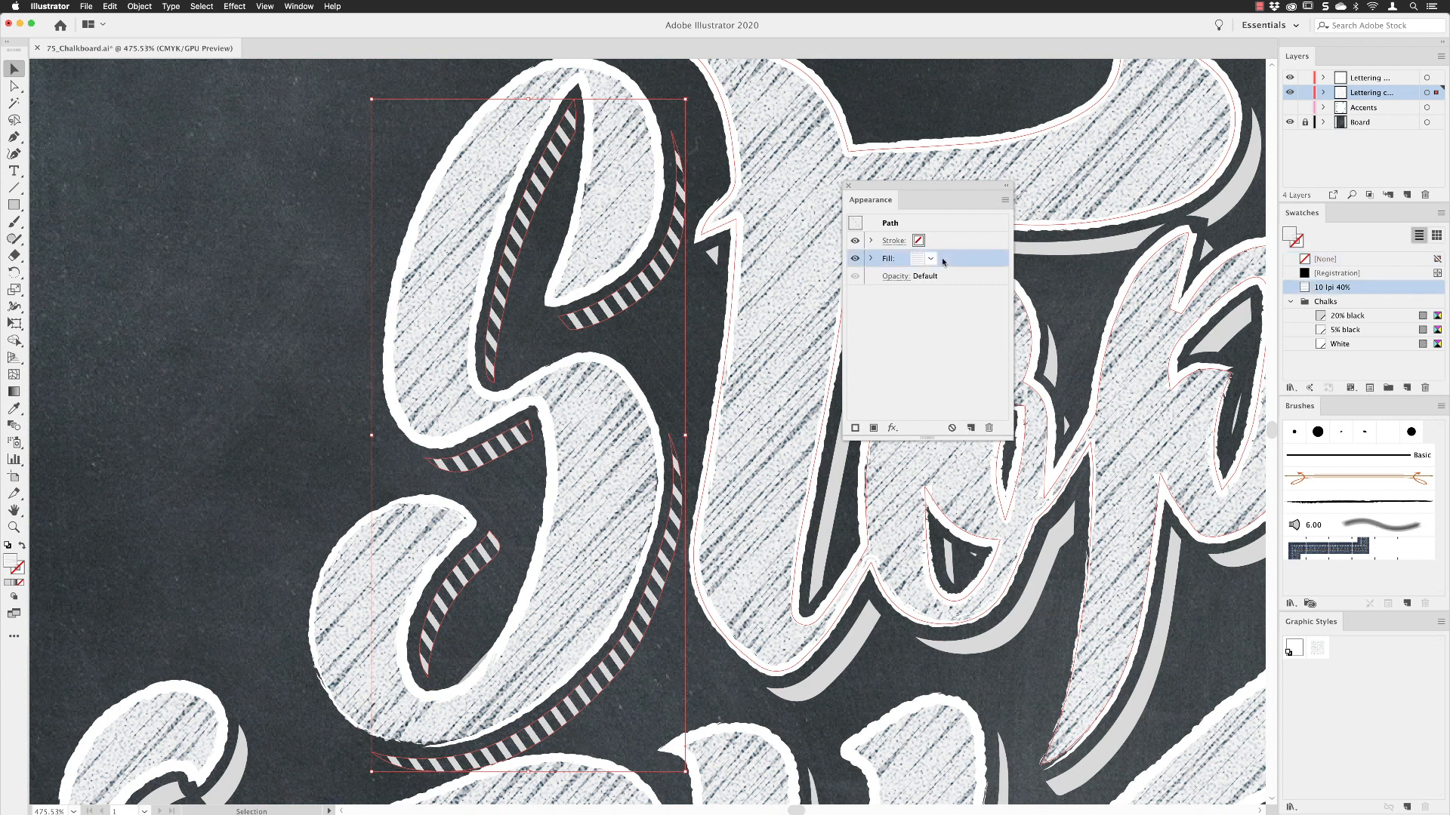
left_click(871, 259)
left_click(892, 428)
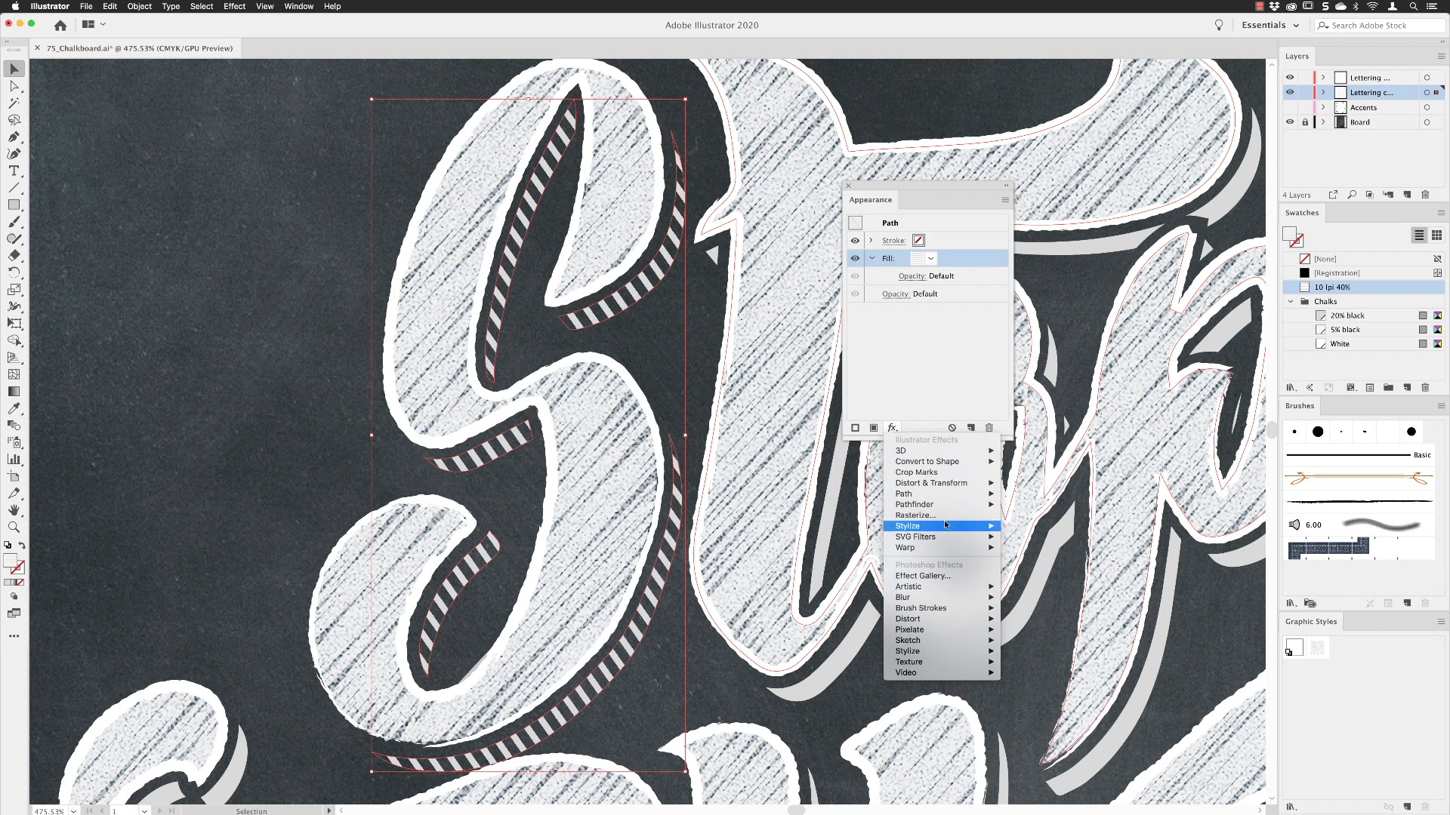
left_click(940, 579)
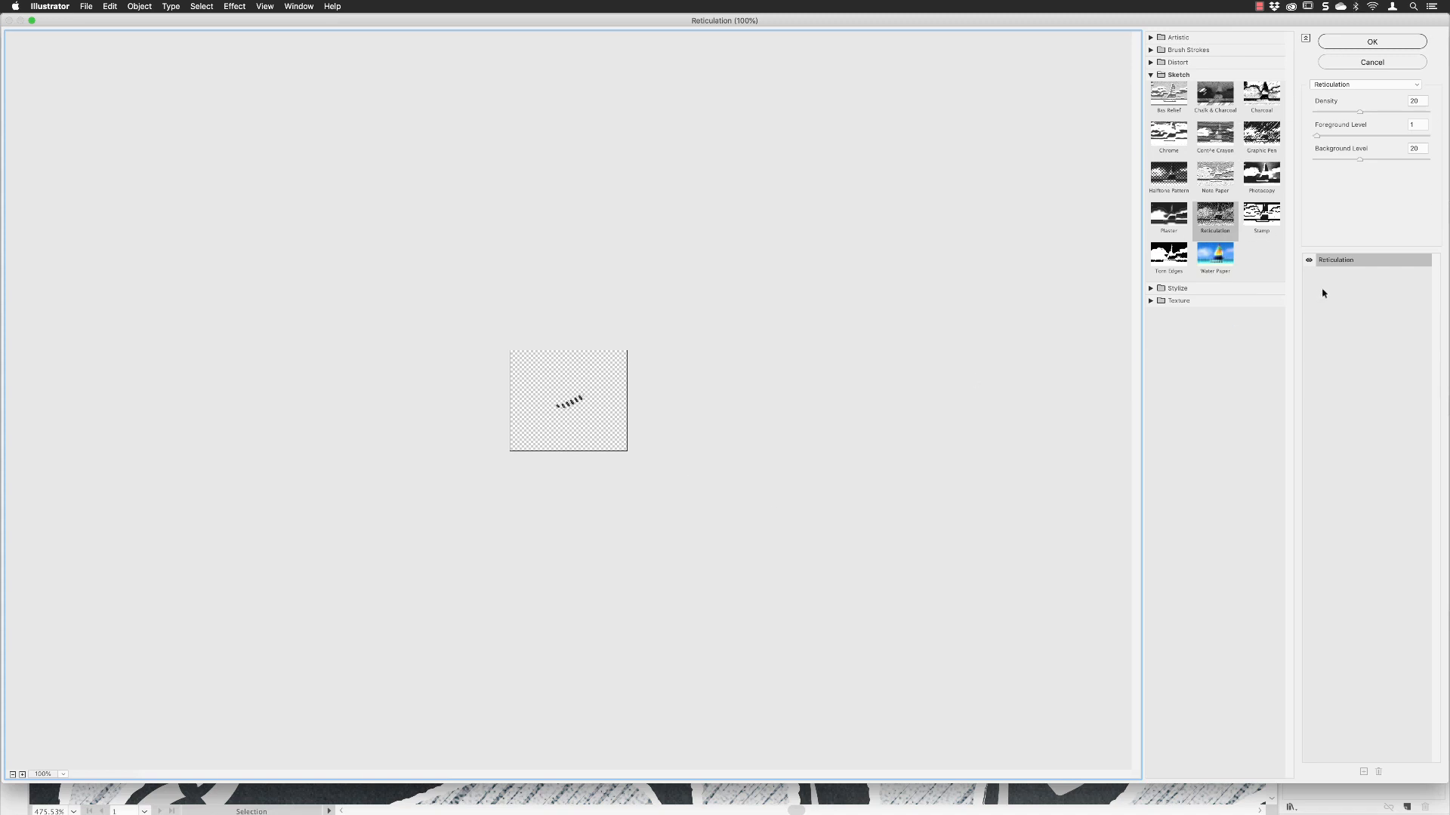
left_click(1360, 43)
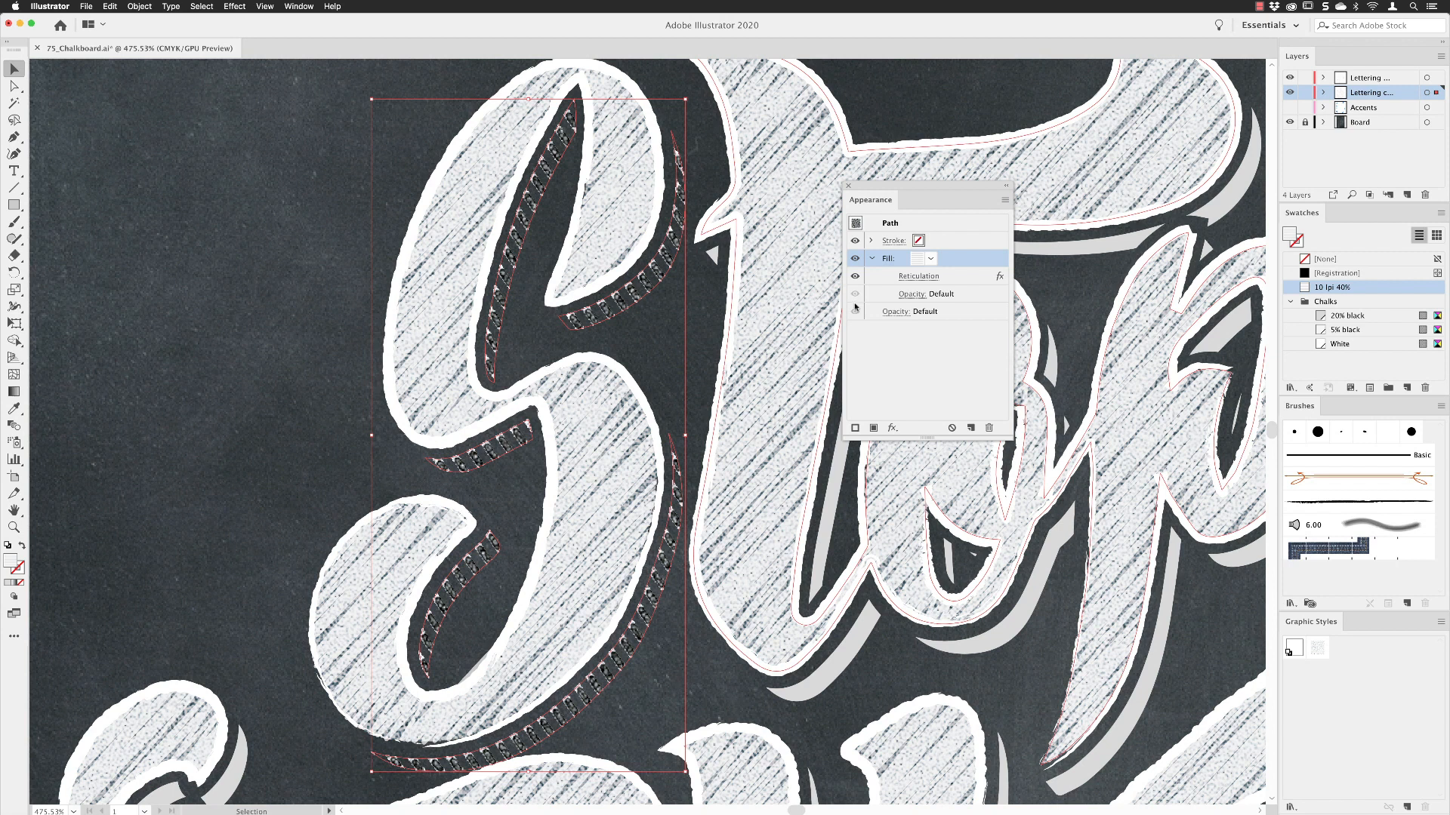
Step: Set the blending mode of the shadows' fill to Screen at 100% opacity
left_click(910, 296)
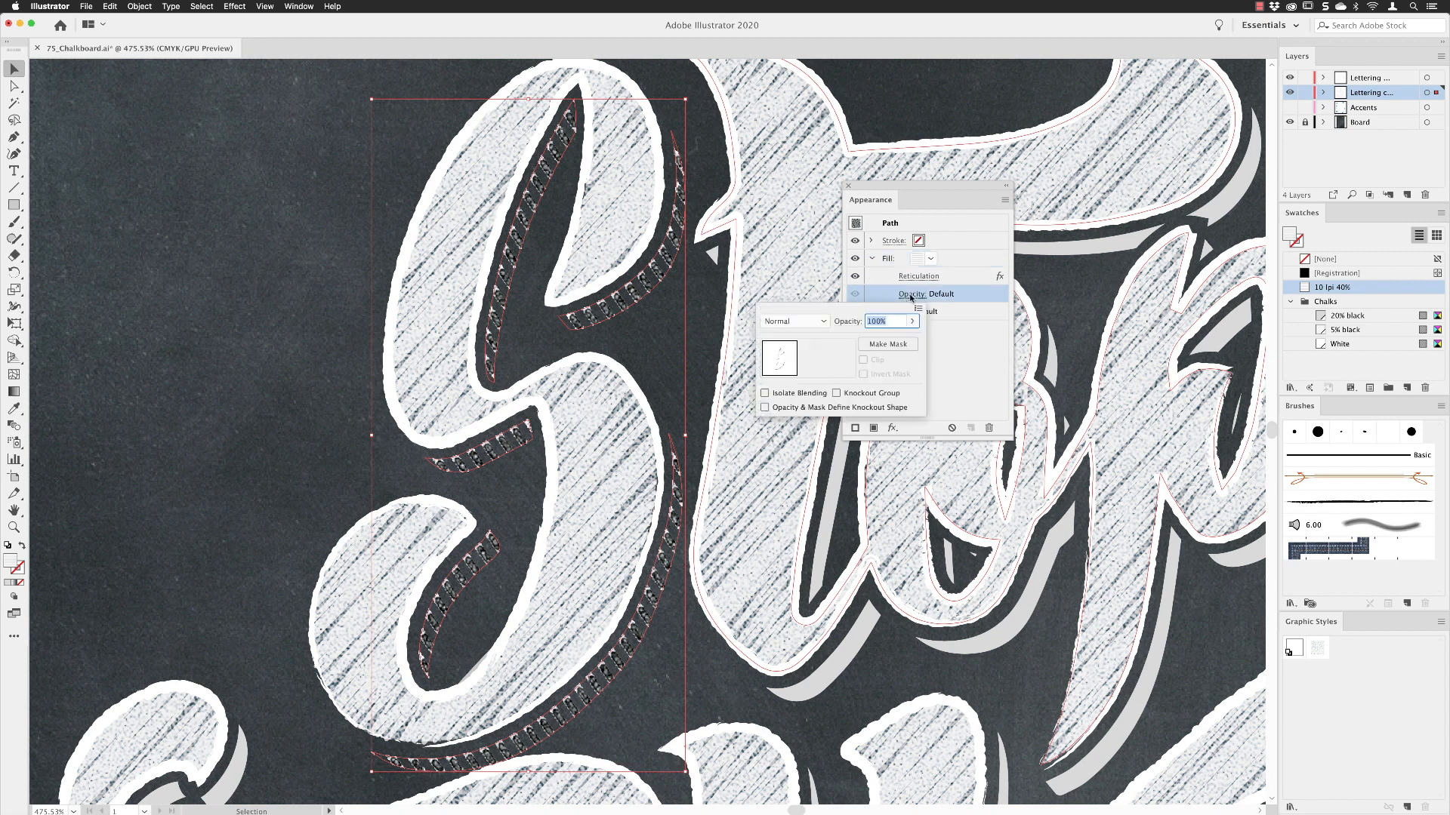
left_click(812, 322)
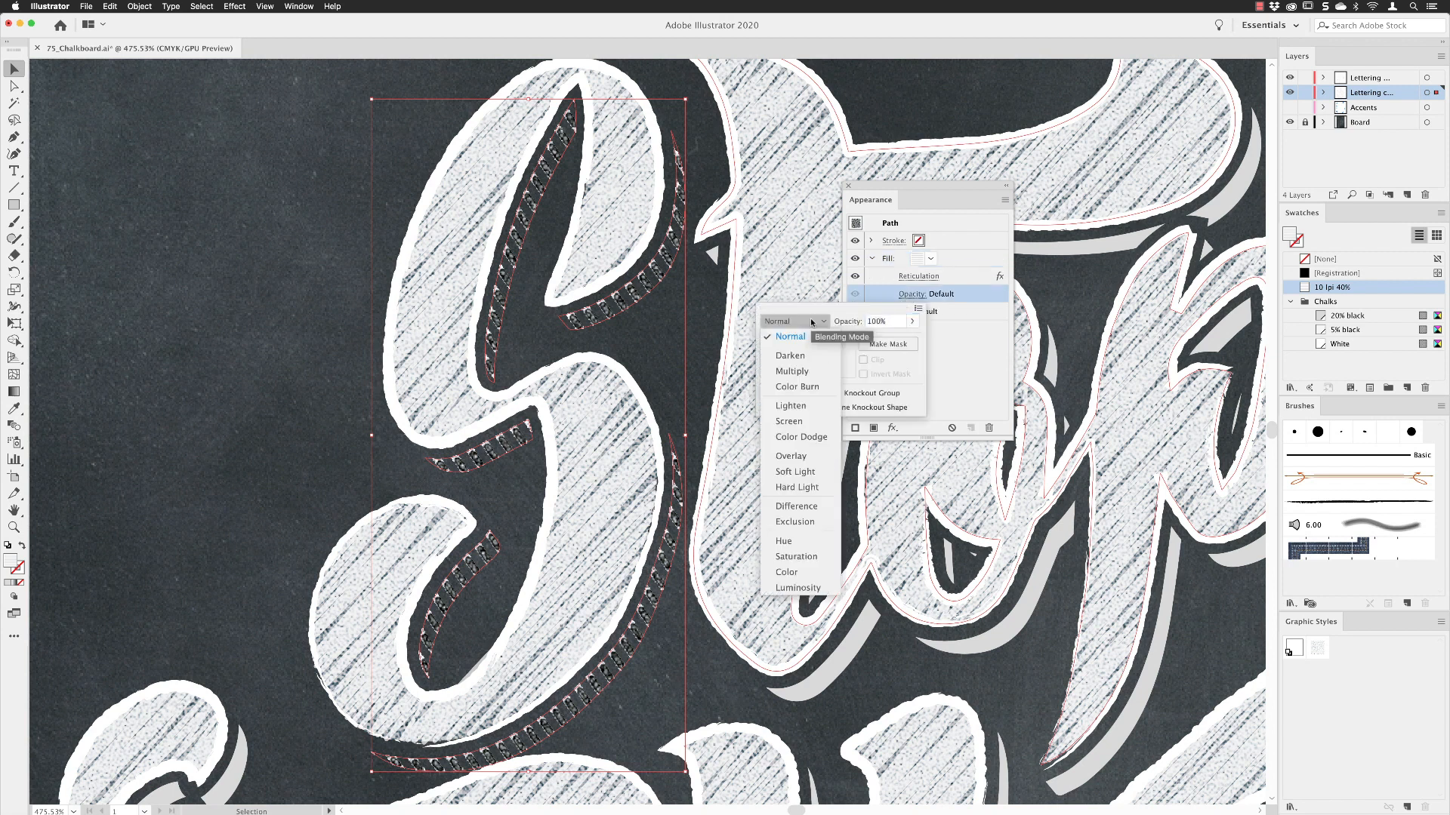
left_click(800, 423)
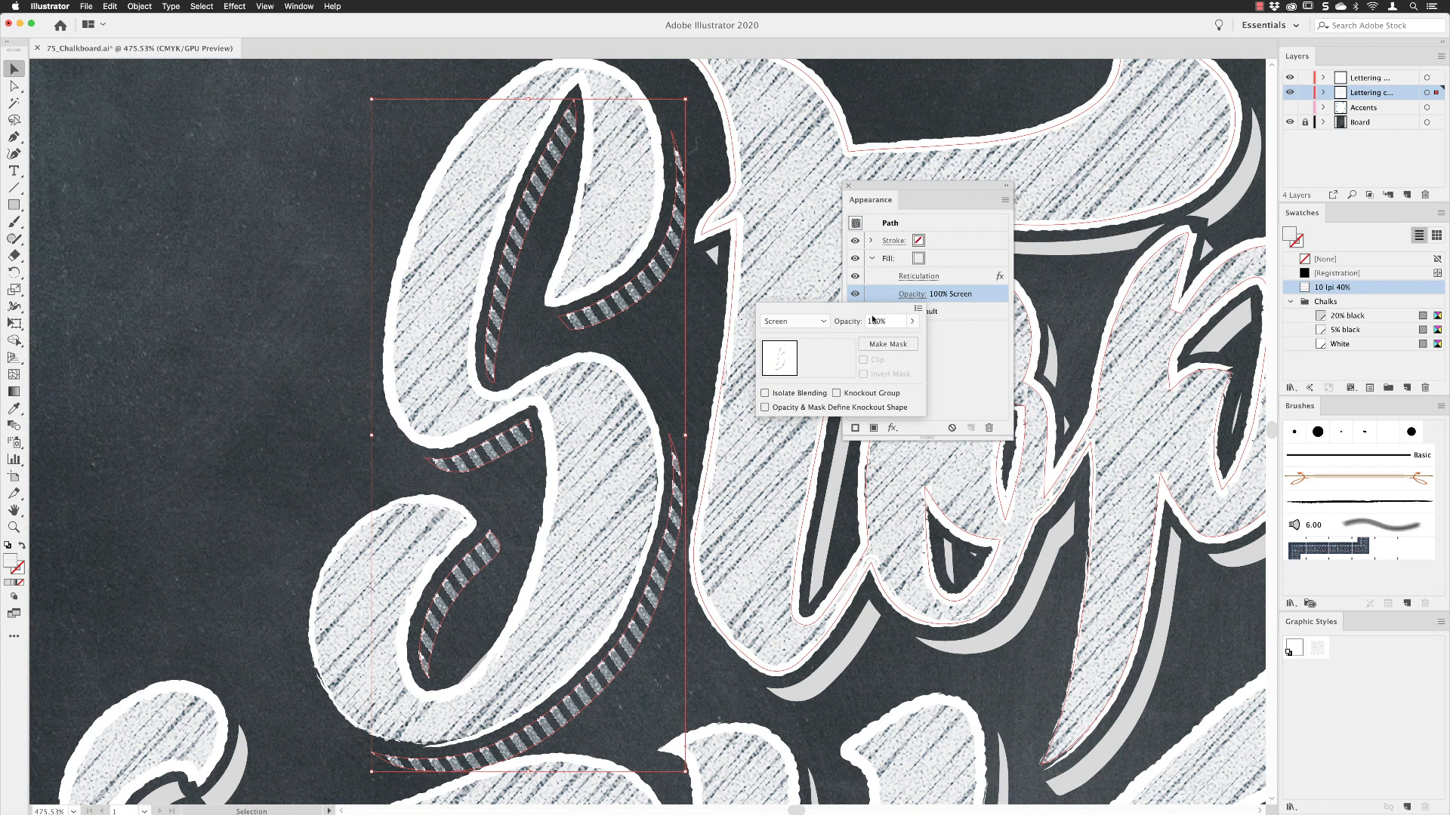
left_click(962, 375)
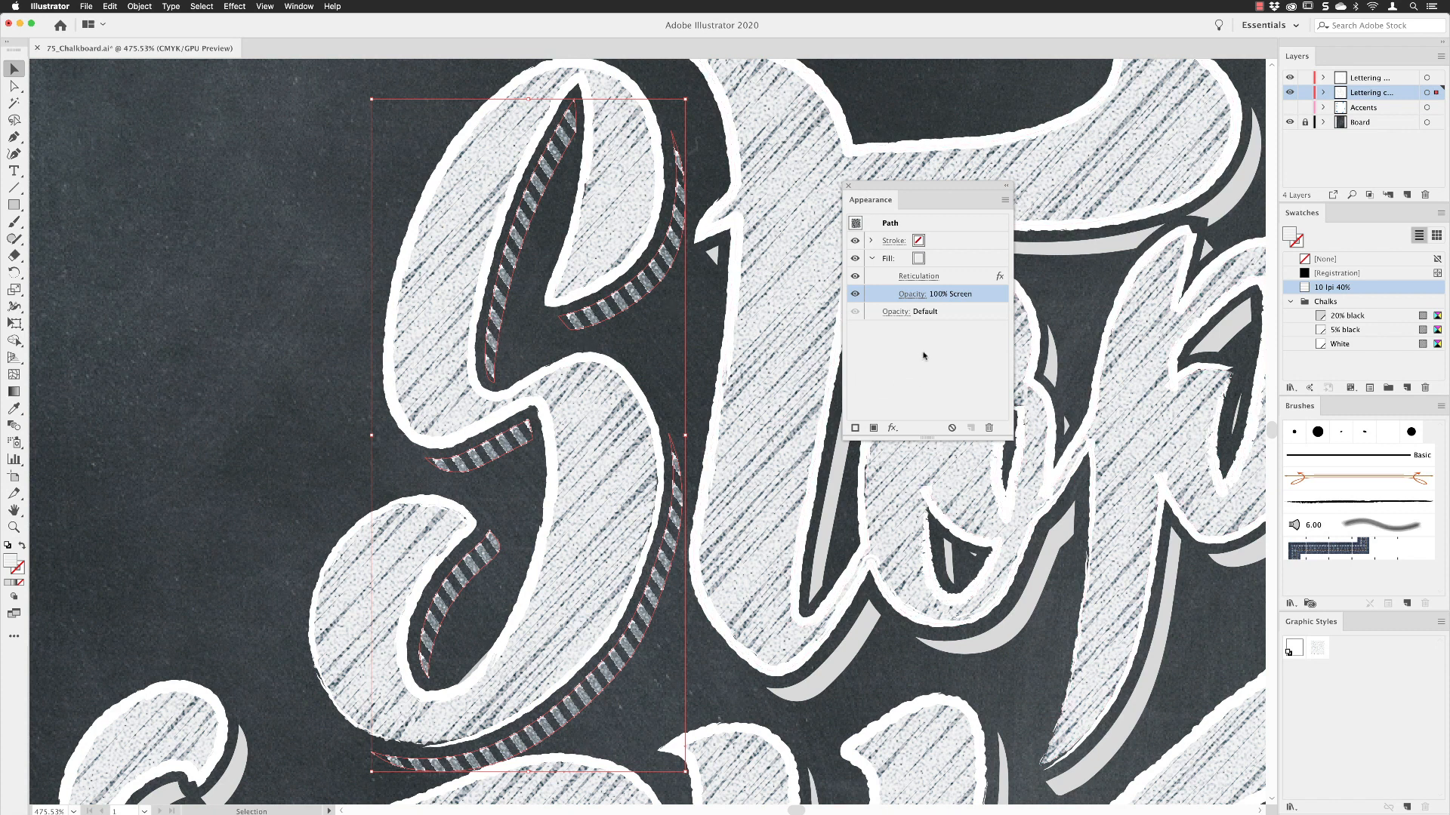
Step: Save the shadow shapes' whole appearance as a new graphic style and apply it to all artwork on the second Lettering layer
left_click(933, 222)
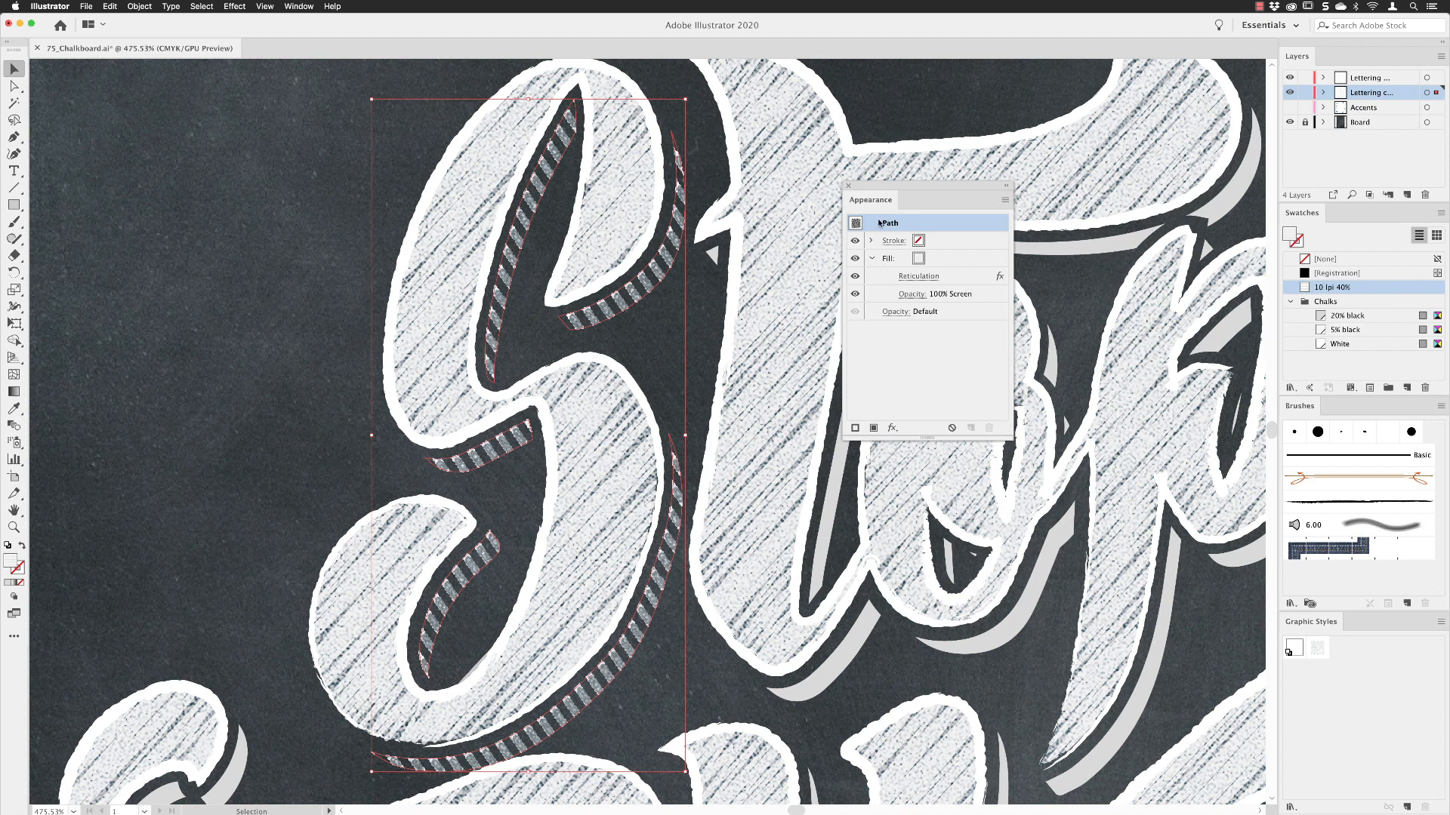
left_click(1406, 807)
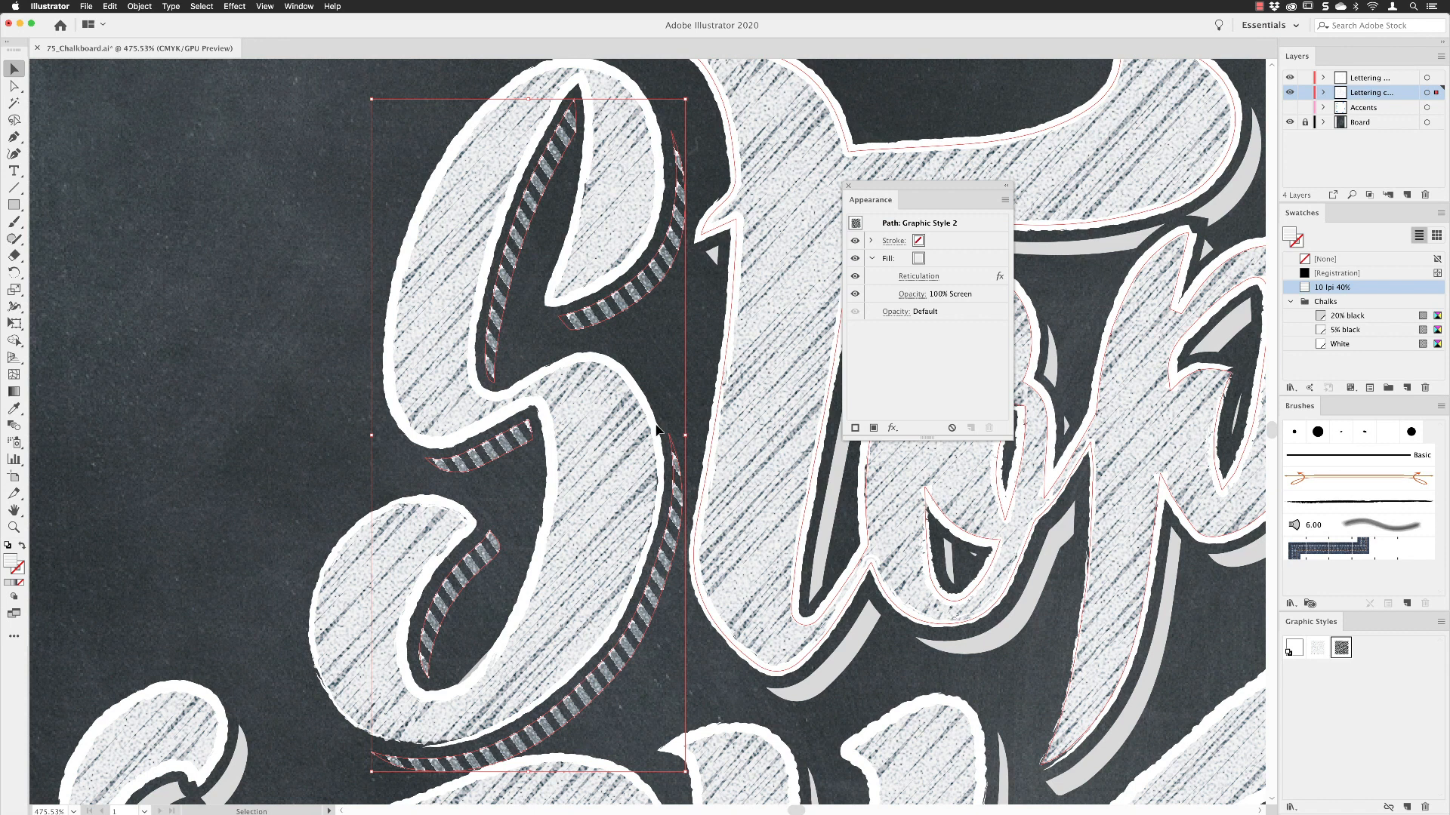
left_click(264, 6)
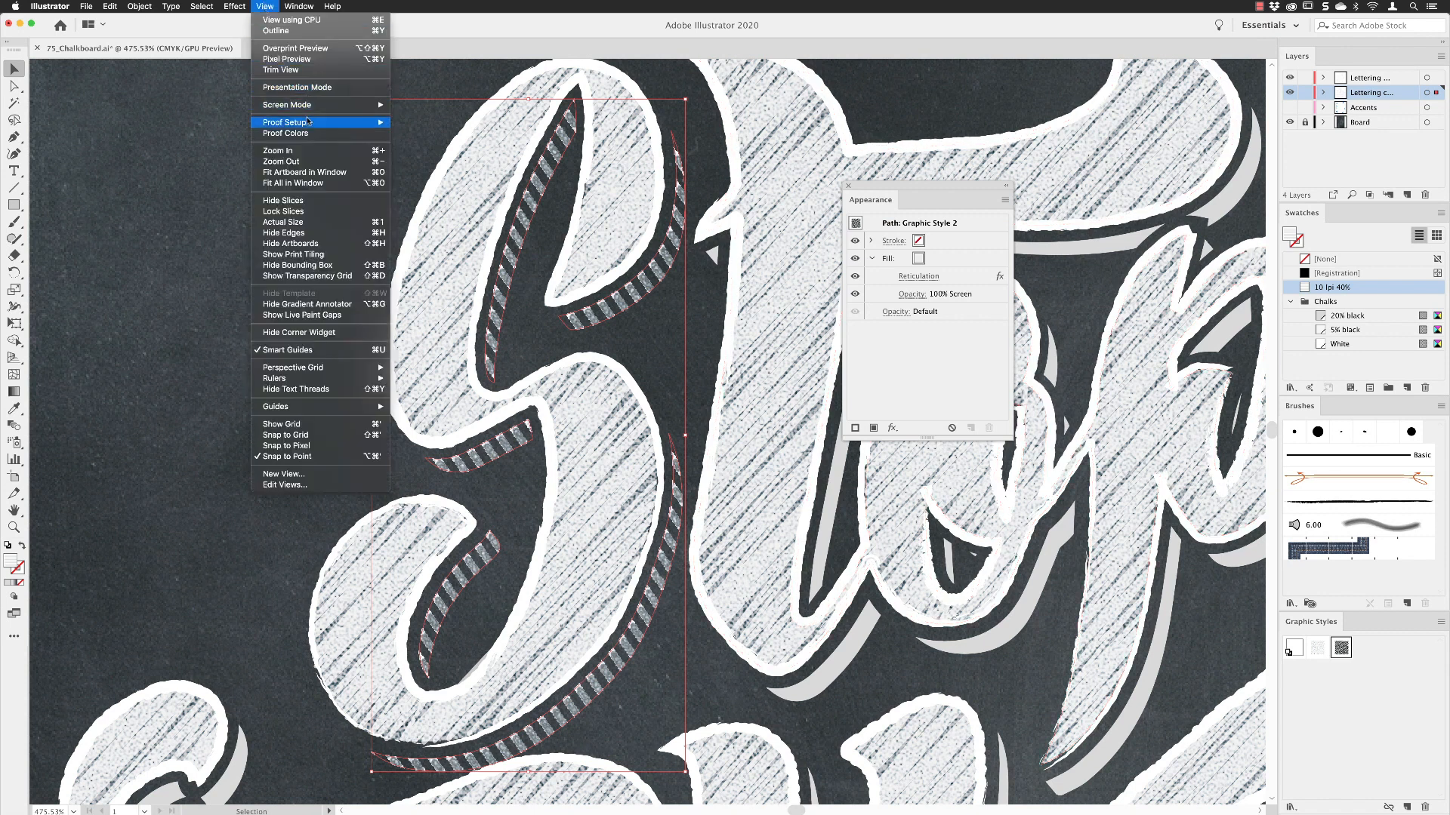
left_click(316, 173)
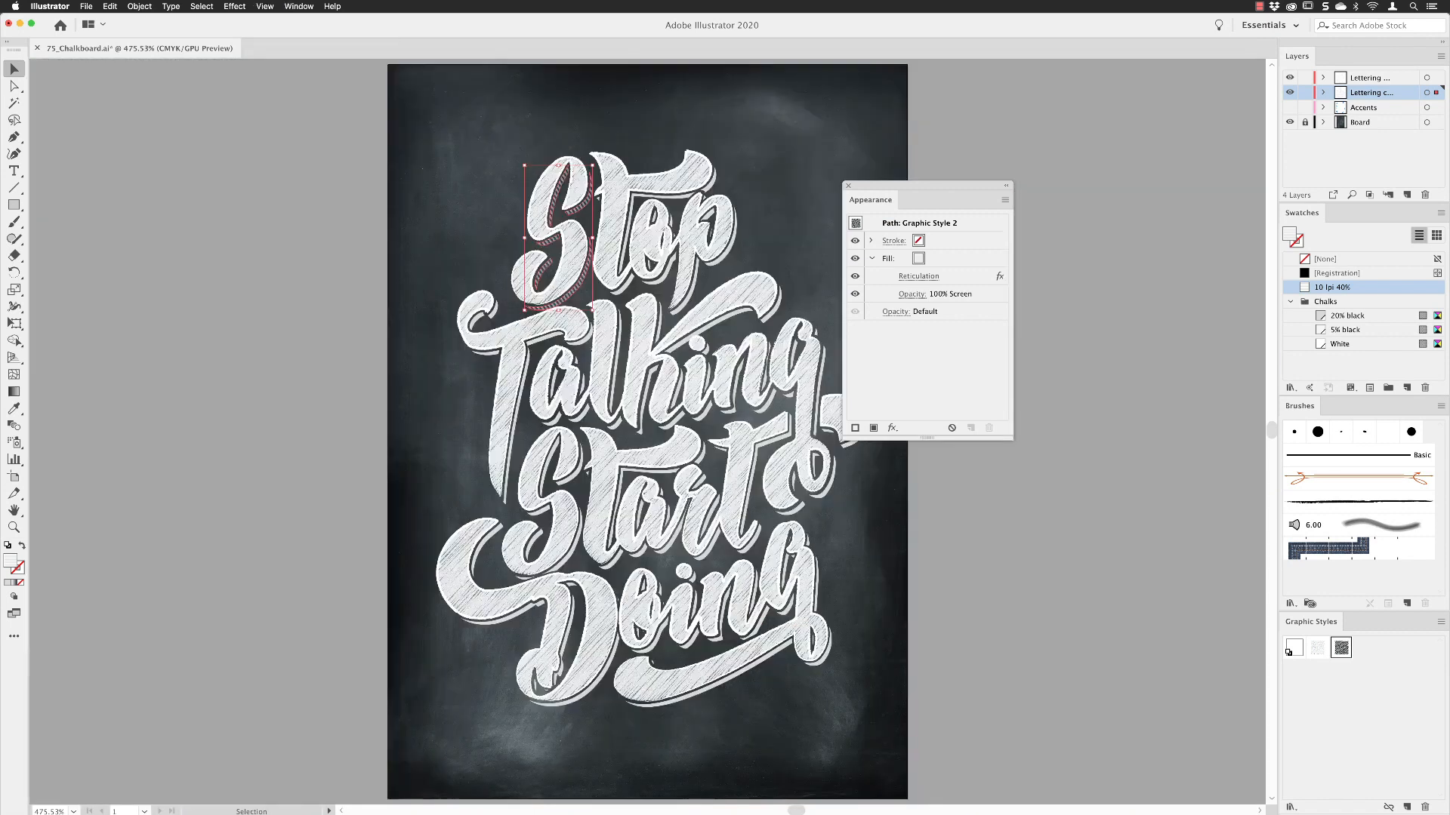
left_click(1437, 93)
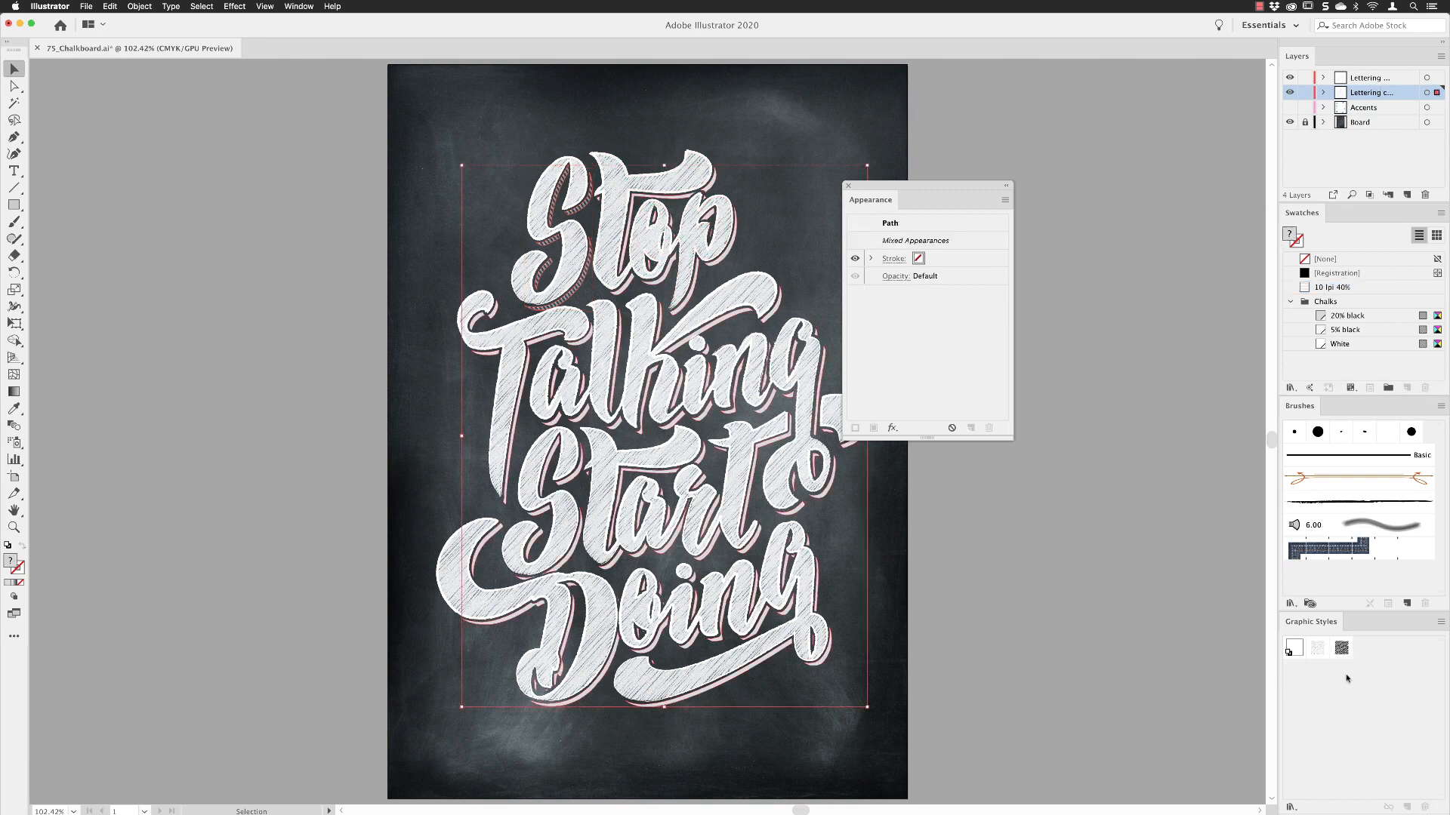
left_click(1340, 650)
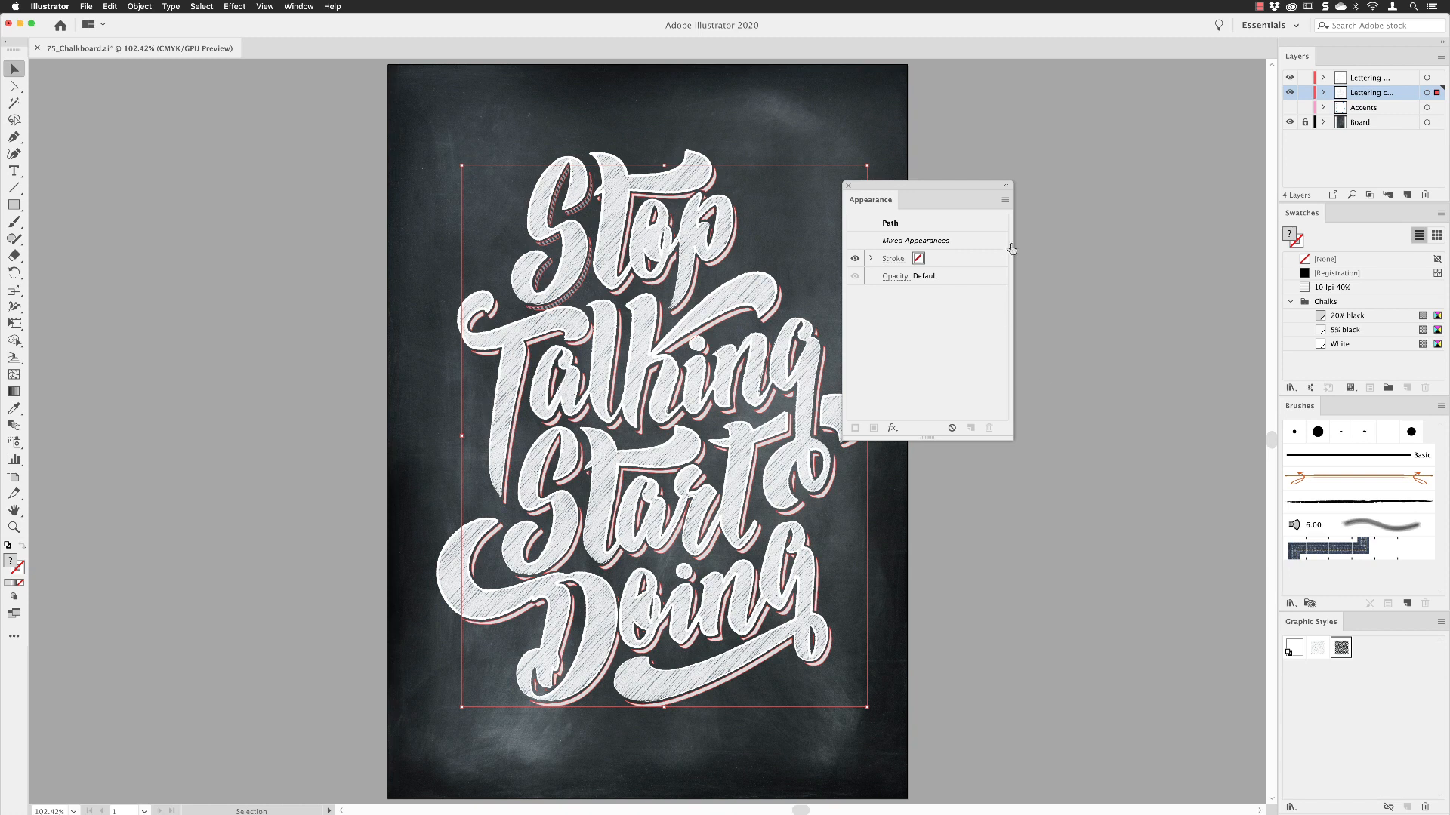